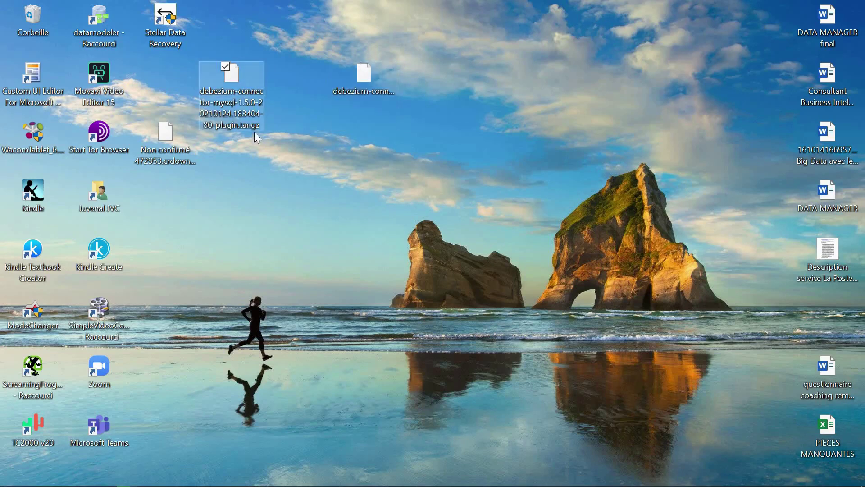
Extract the debezium-connector-mysql-1.5.0 plugin tar archive onto the desktop with 7-Zip.
{"action": "left_click", "coordinate": [369, 77]}
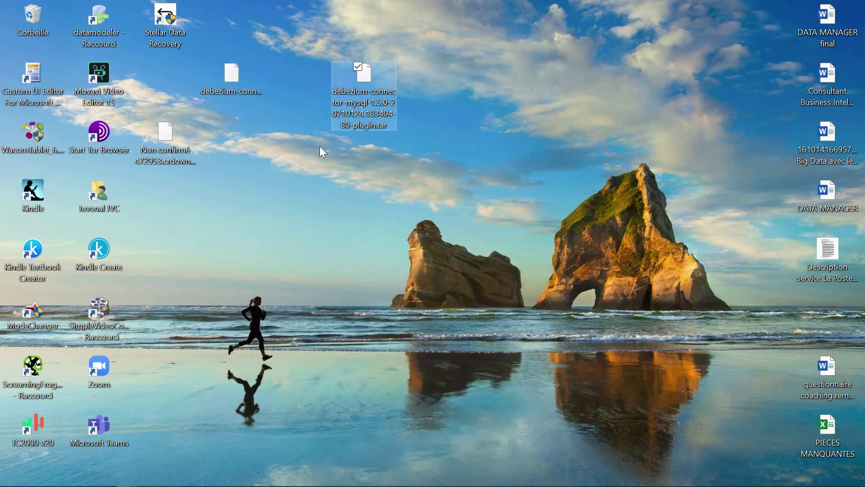
{"action": "right_click", "coordinate": [371, 97]}
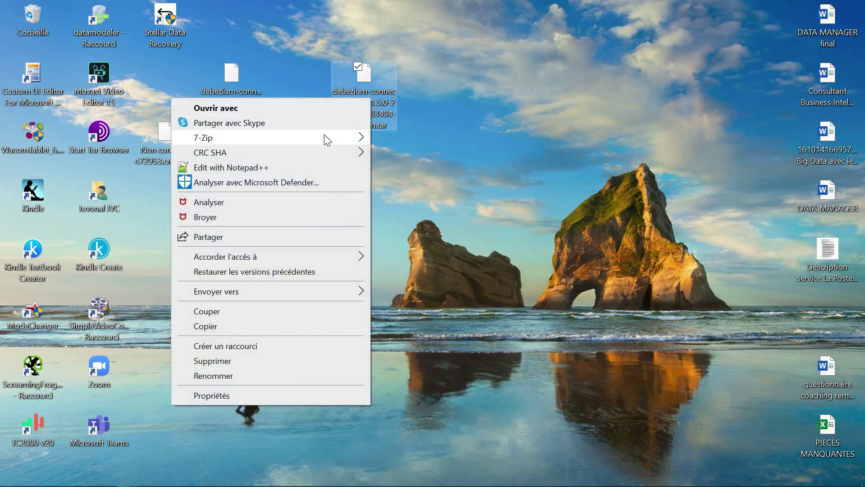
{"action": "mouse_move", "coordinate": [323, 136]}
{"action": "left_click", "coordinate": [484, 183]}
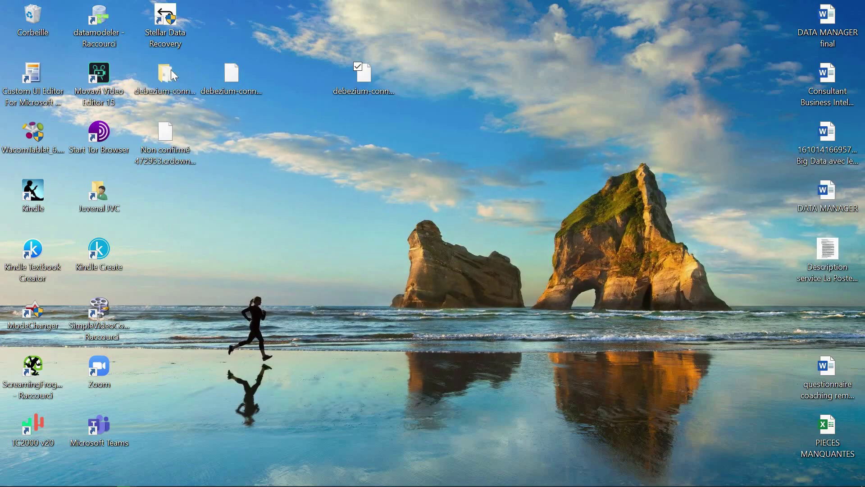
Delete the two Debezium archives from the desktop and inspect the MySQL connector jars in the extracted debezium-connector-mysql folder.
{"action": "left_click", "coordinate": [172, 70]}
{"action": "left_click_drag", "start_coordinate": [450, 39], "coordinate": [317, 115]}
{"action": "left_click_drag", "start_coordinate": [208, 109], "coordinate": [207, 109]}
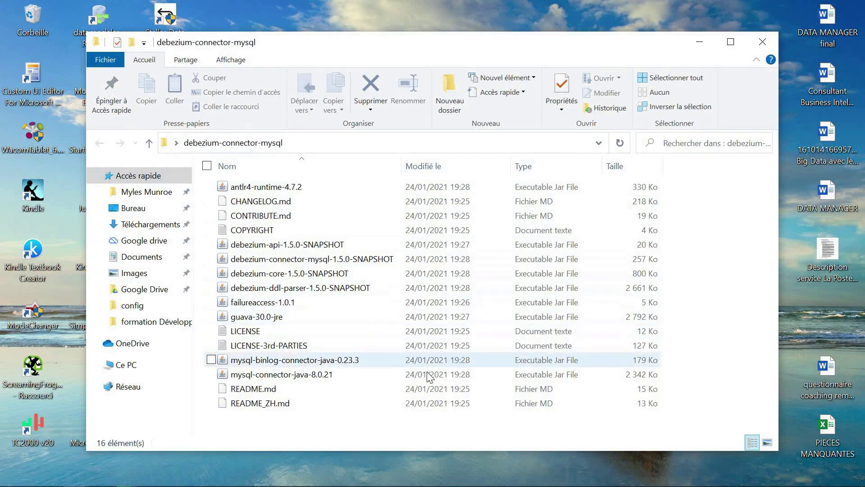
{"action": "left_click", "coordinate": [340, 377]}
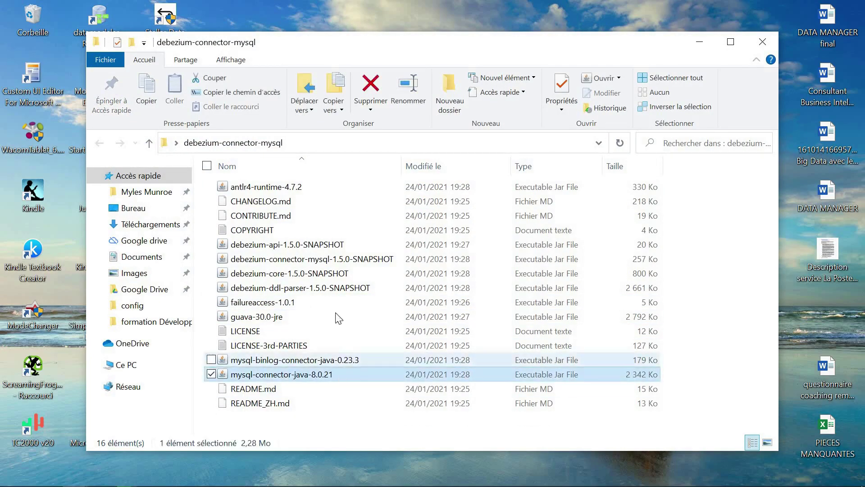
{"action": "left_click", "coordinate": [394, 262]}
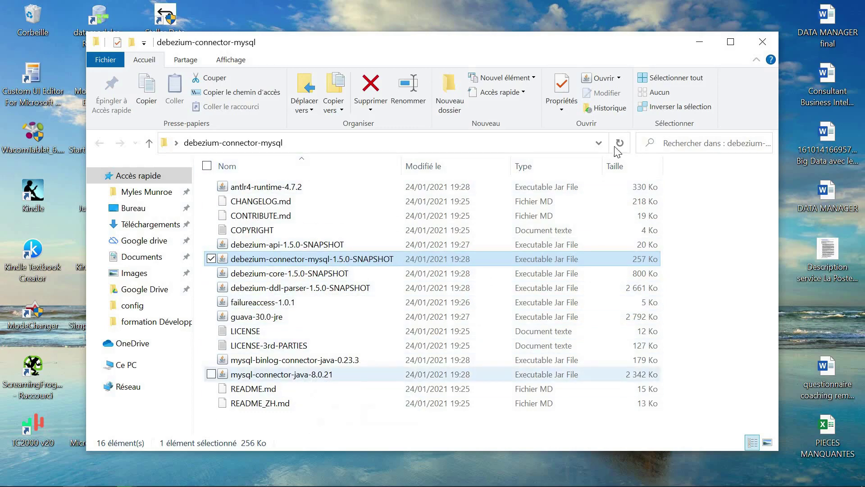
Look through the connector's README.md in Notepad++, and close the file and the connector folder.
{"action": "left_click", "coordinate": [329, 402]}
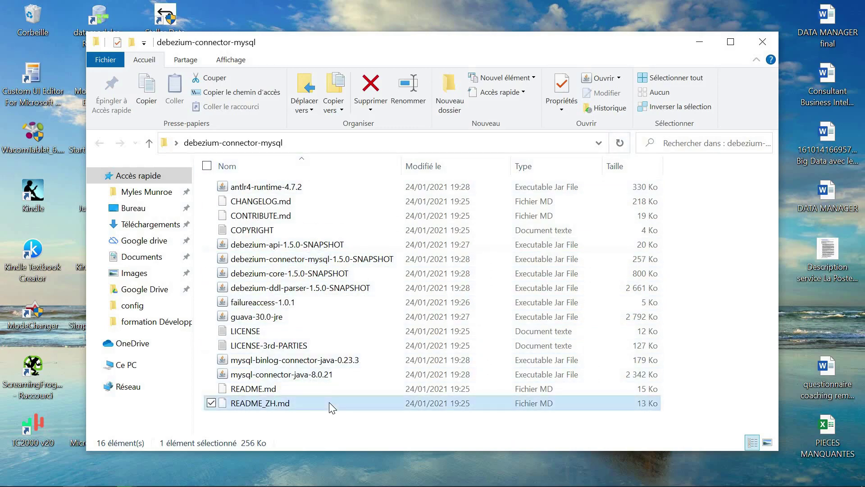
{"action": "right_click", "coordinate": [329, 403]}
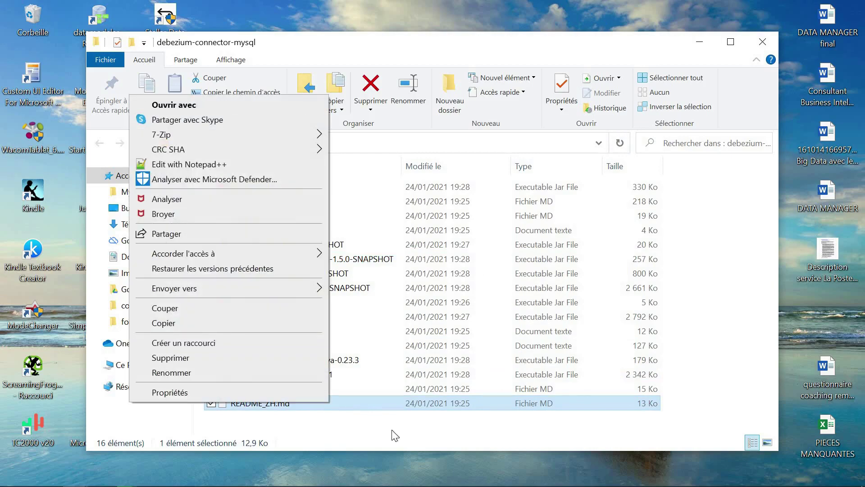
{"action": "right_click", "coordinate": [329, 389]}
{"action": "left_click", "coordinate": [274, 158]}
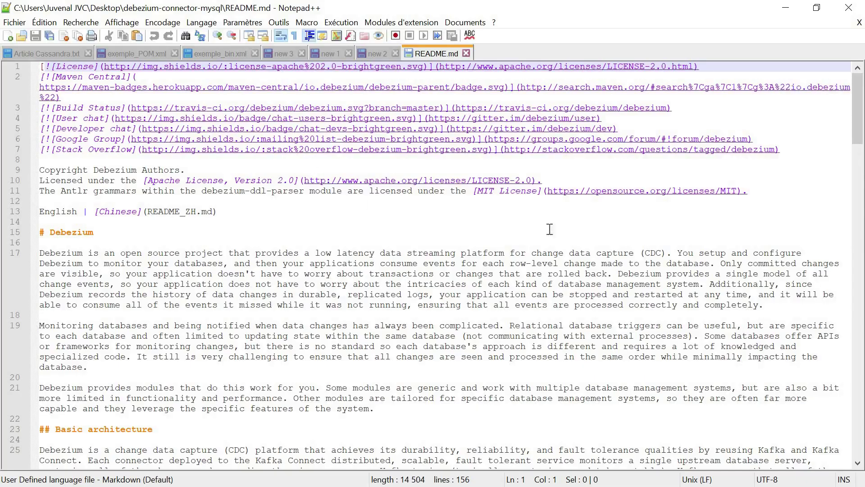
{"action": "scroll", "coordinate": [537, 288], "scroll_direction": "down", "scroll_amount": 20}
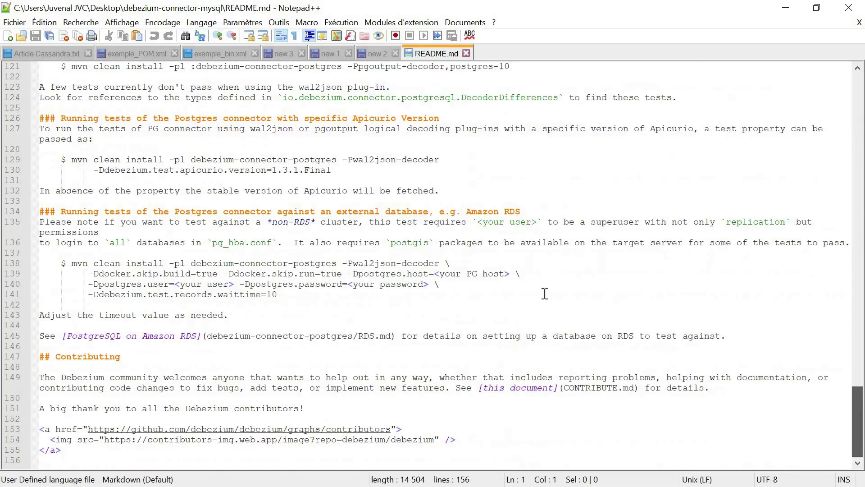
{"action": "left_click", "coordinate": [467, 54]}
{"action": "left_click", "coordinate": [785, 8]}
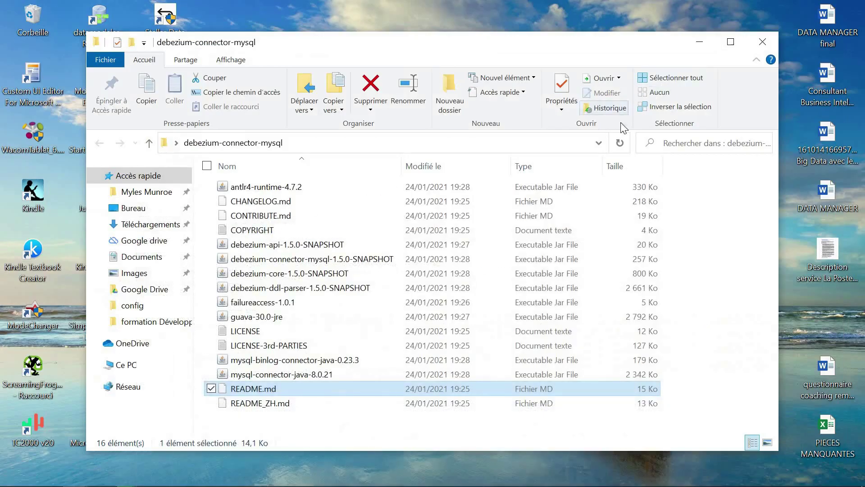
{"action": "left_click", "coordinate": [763, 42]}
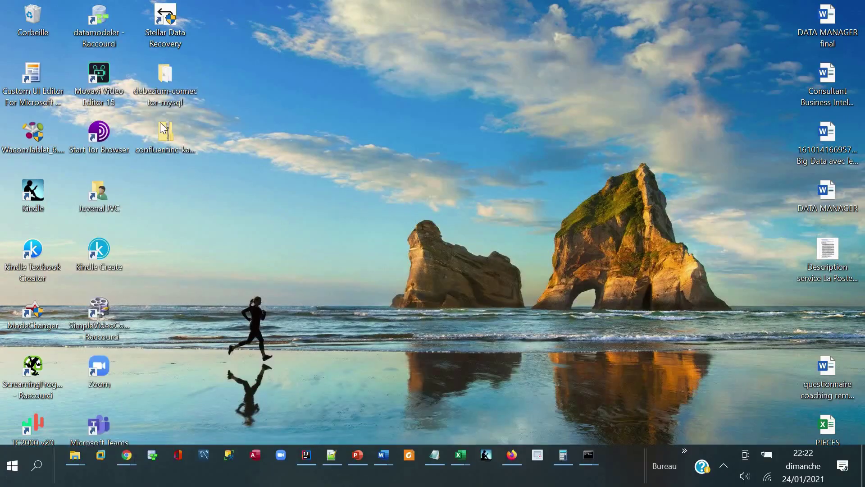
Extract the confluentinc-kafka-connect-jdbc-10.0.1 zip into its own folder with 7-Zip and place that folder in the middle of the desktop.
{"action": "left_click", "coordinate": [179, 142]}
{"action": "right_click", "coordinate": [178, 141]}
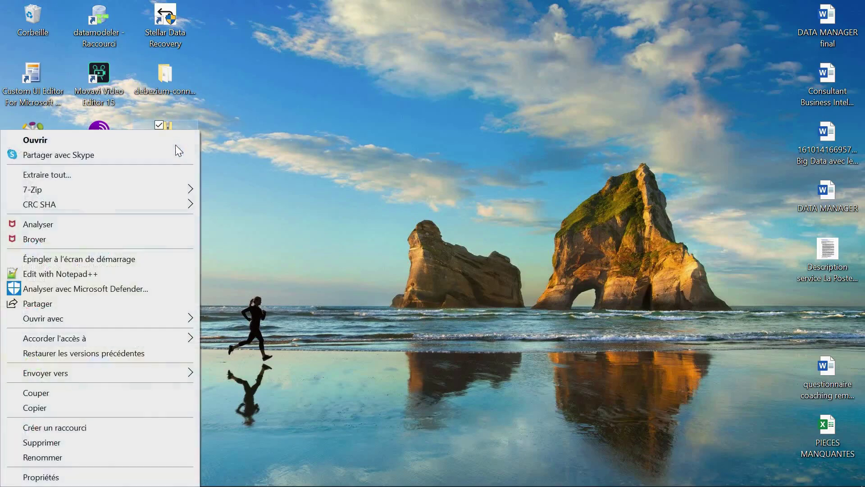
{"action": "mouse_move", "coordinate": [167, 190]}
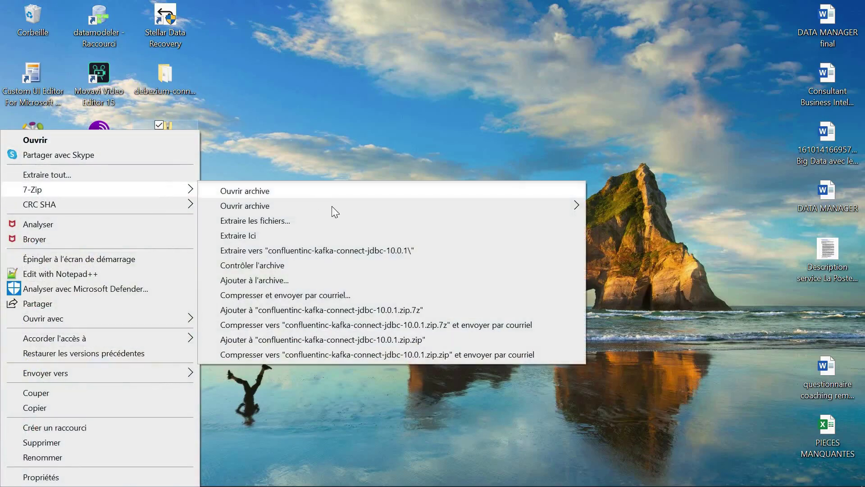
{"action": "left_click", "coordinate": [358, 251]}
{"action": "left_click_drag", "start_coordinate": [164, 198], "coordinate": [463, 177]}
Open source-quickstart-sqlite.properties from the etc folder of the extracted JDBC connector in Notepad++.
{"action": "double_click", "coordinate": [488, 198]}
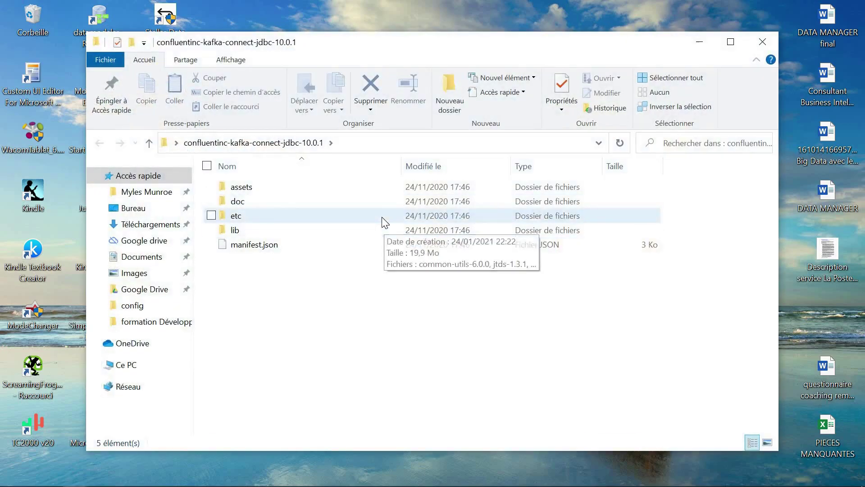
{"action": "double_click", "coordinate": [382, 217]}
{"action": "left_click", "coordinate": [353, 203]}
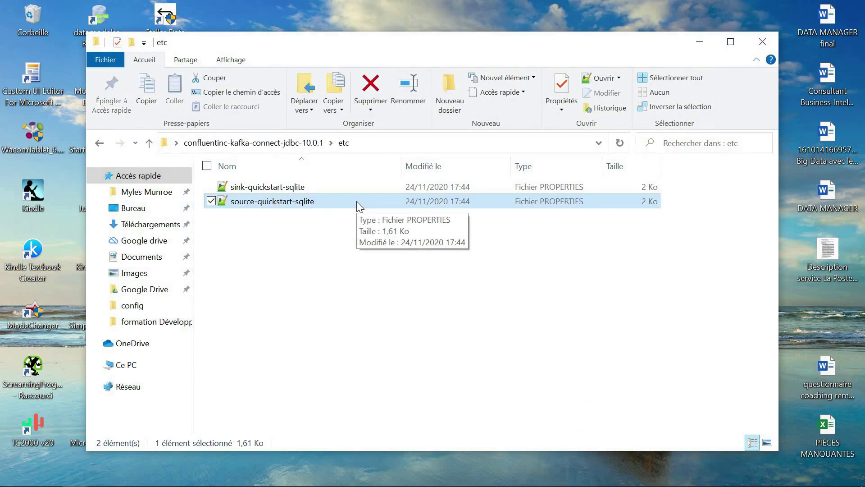
{"action": "right_click", "coordinate": [355, 201]}
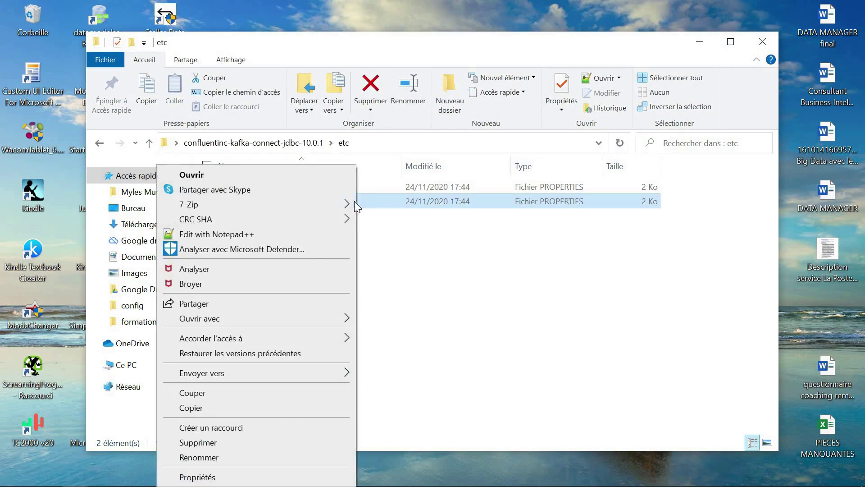
{"action": "left_click", "coordinate": [309, 235]}
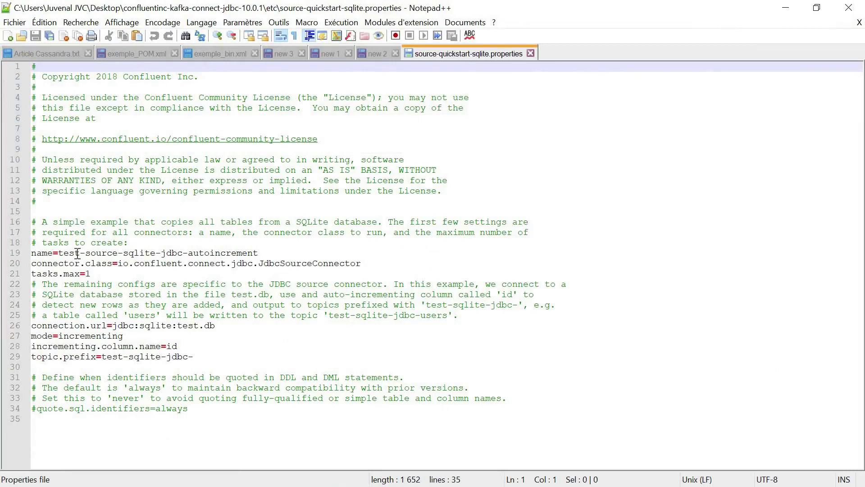
Examine the connector name, class, tasks, connection URL, mode and topic prefix settings, and close the file and the etc folder.
{"action": "left_click_drag", "start_coordinate": [74, 252], "coordinate": [85, 252]}
{"action": "left_click_drag", "start_coordinate": [152, 280], "coordinate": [190, 339]}
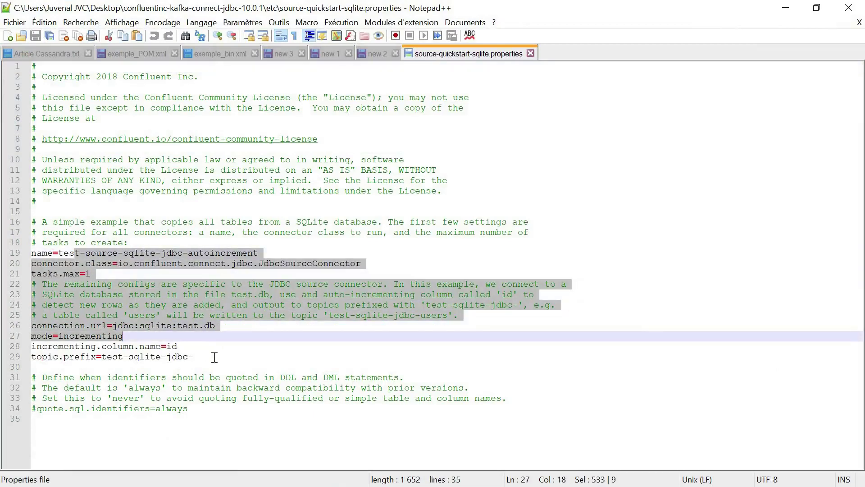
{"action": "left_click", "coordinate": [134, 263]}
{"action": "left_click", "coordinate": [72, 278]}
{"action": "left_click_drag", "start_coordinate": [91, 325], "coordinate": [194, 325]}
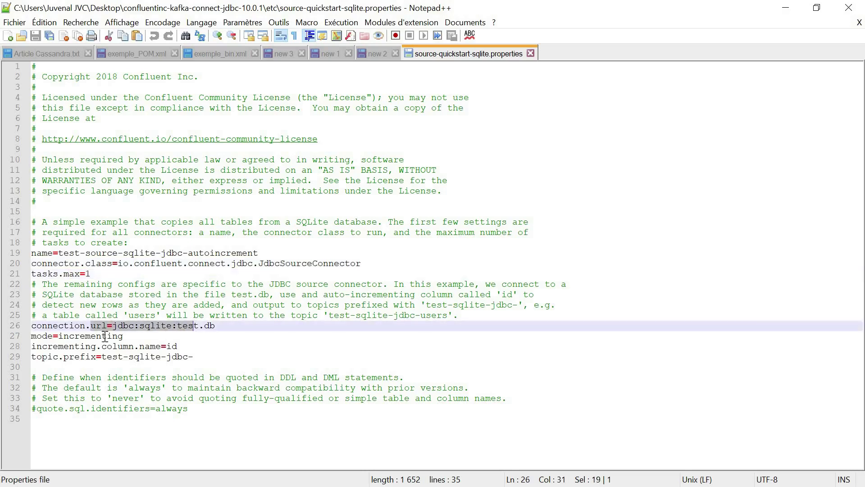
{"action": "double_click", "coordinate": [123, 336]}
{"action": "left_click_drag", "start_coordinate": [119, 346], "coordinate": [178, 357]}
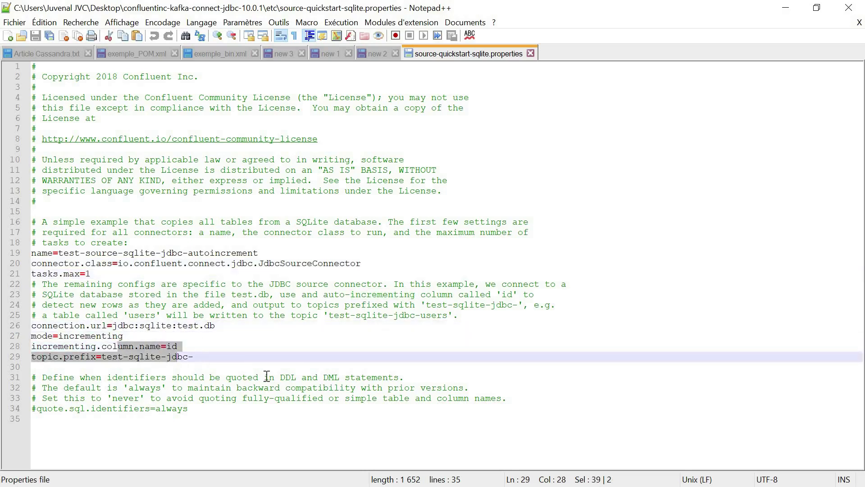
{"action": "left_click", "coordinate": [532, 54]}
{"action": "left_click", "coordinate": [786, 8]}
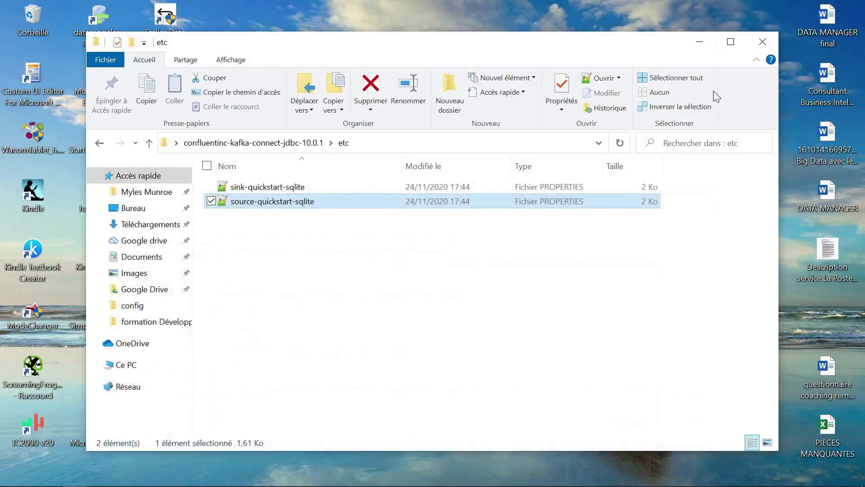
{"action": "left_click", "coordinate": [763, 41]}
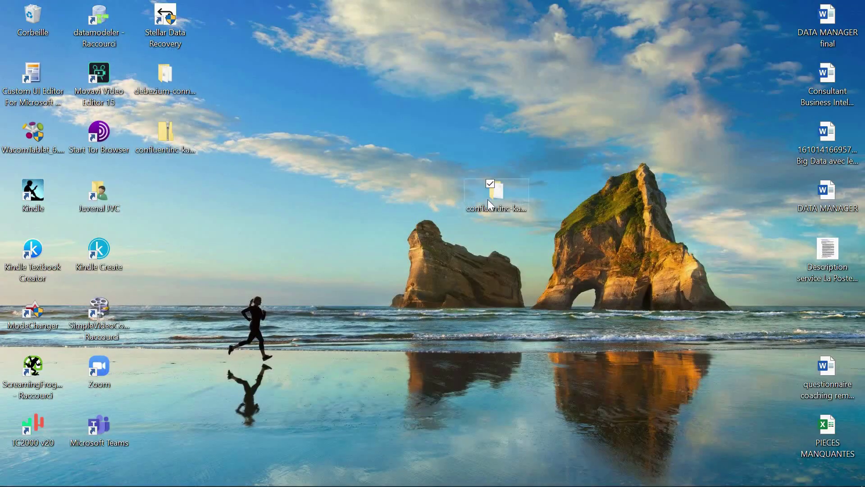
Move the debezium-connector-mysql and confluentinc-kafka-connect-jdbc-10.0.1 folders from the desktop into the plugins folder inside C:\kafka_2.11-2.4.1.
{"action": "left_click_drag", "start_coordinate": [164, 137], "coordinate": [627, 76]}
{"action": "left_click_drag", "start_coordinate": [505, 198], "coordinate": [190, 192]}
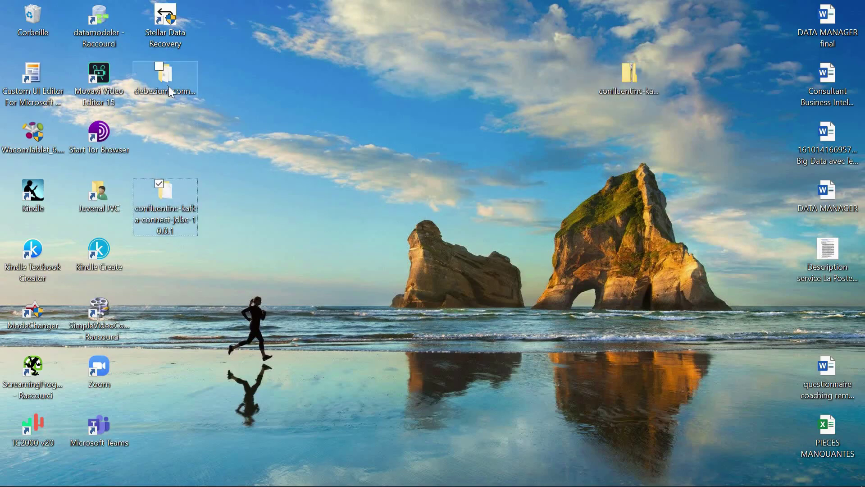
{"action": "left_click", "coordinate": [167, 85], "text": "ctrl"}
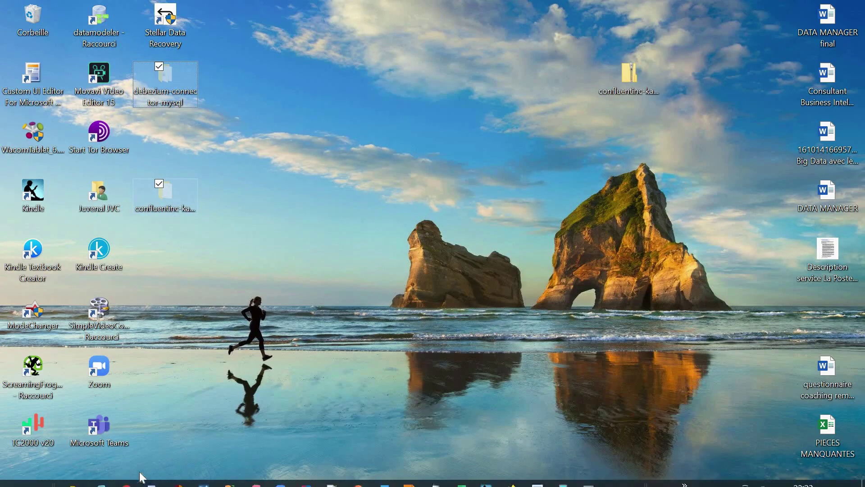
{"action": "mouse_move", "coordinate": [76, 454]}
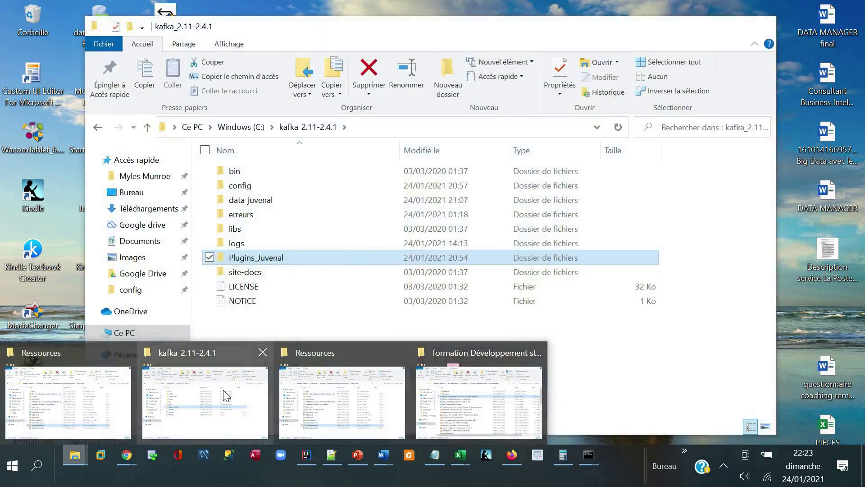
{"action": "left_click", "coordinate": [225, 394]}
{"action": "double_click", "coordinate": [331, 258]}
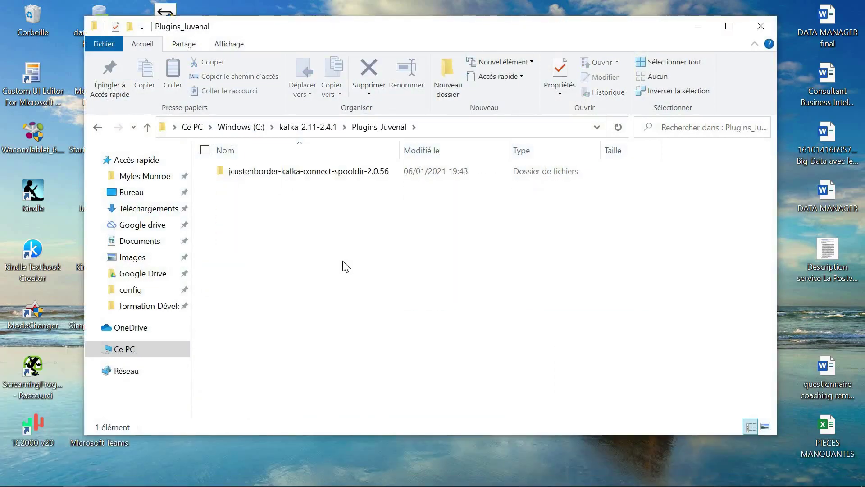
{"action": "key", "text": "ctrl+v"}
{"action": "left_click", "coordinate": [379, 279]}
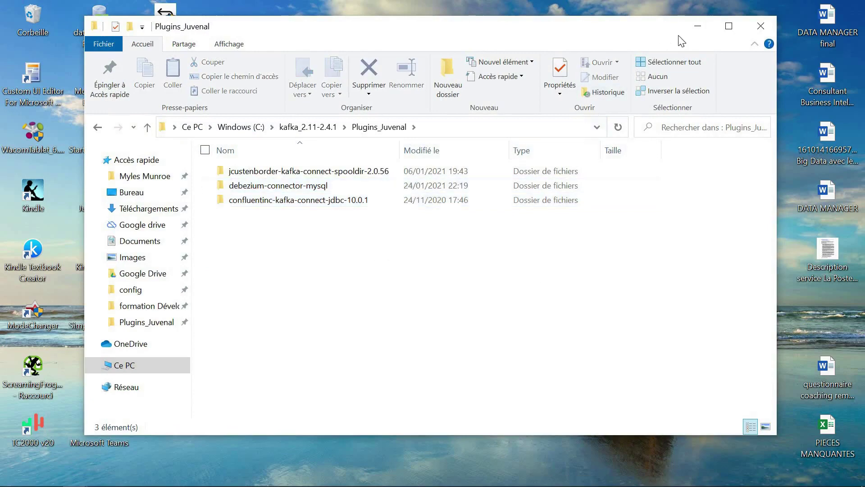
Permanently delete the confluentinc-kafka-connect-jdbc zip archive from the desktop.
{"action": "key", "text": "super+d"}
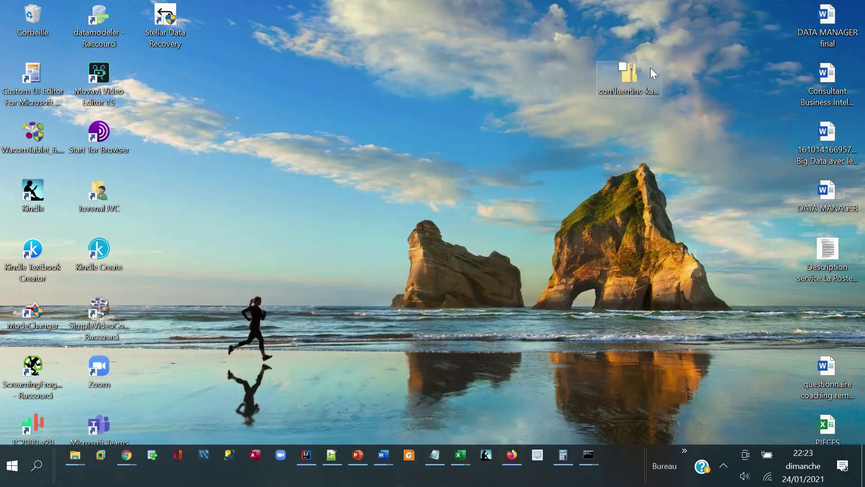
{"action": "key", "text": "shift+Delete"}
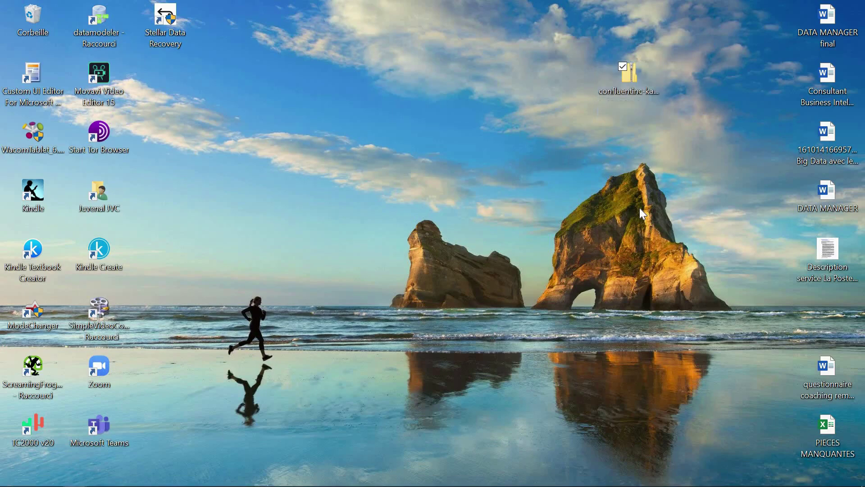
{"action": "key", "text": "Return"}
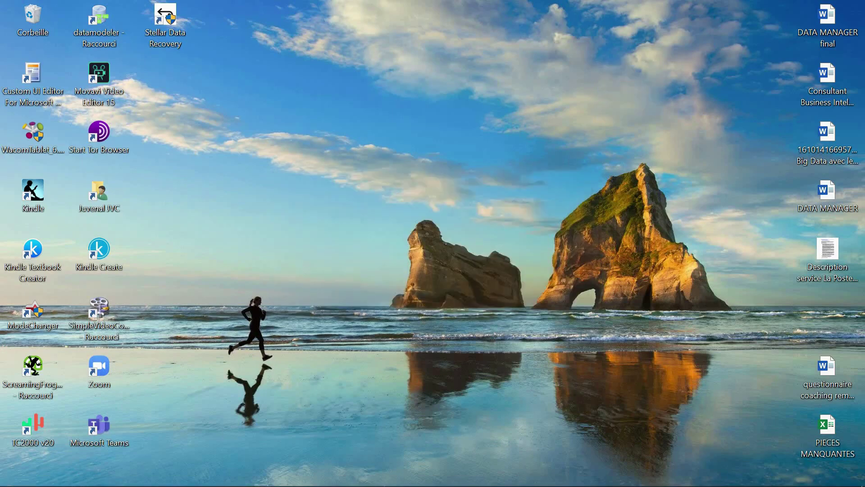
Review steps #2 and #3 of the Notepad checklist on placing the connector and downloading the MySQL JAR driver.
{"action": "left_click", "coordinate": [431, 447]}
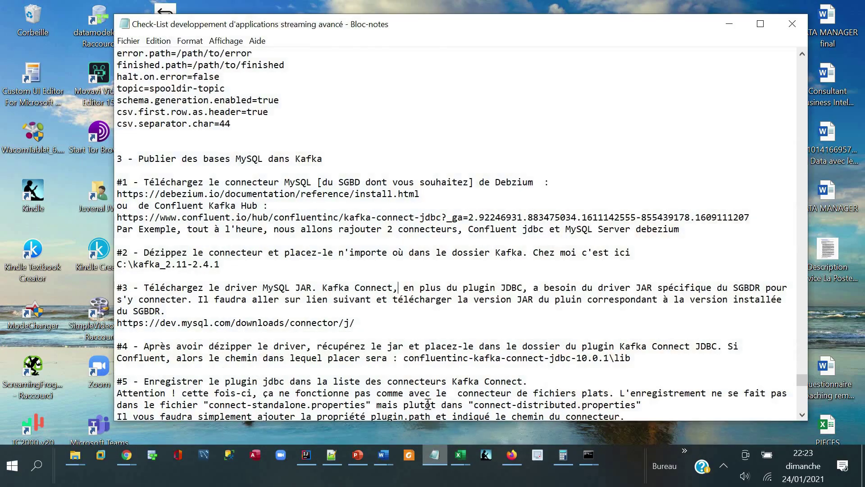
{"action": "left_click", "coordinate": [333, 271]}
{"action": "left_click_drag", "start_coordinate": [263, 253], "coordinate": [601, 261]}
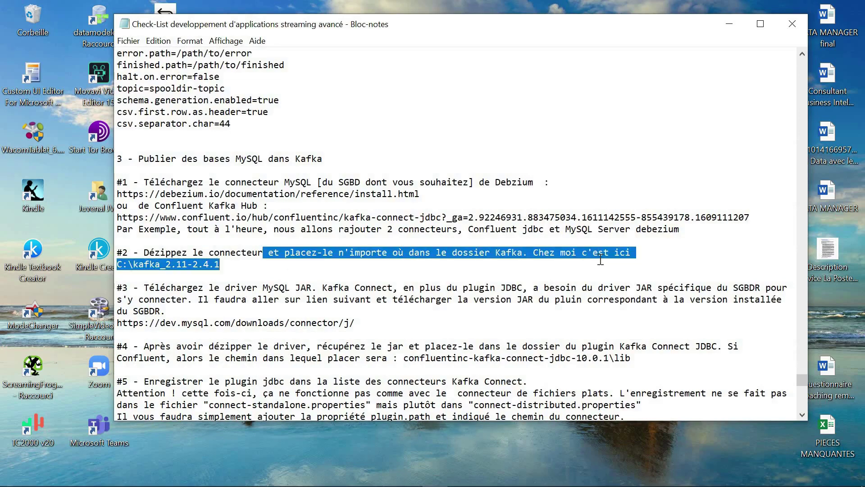
{"action": "left_click", "coordinate": [218, 254]}
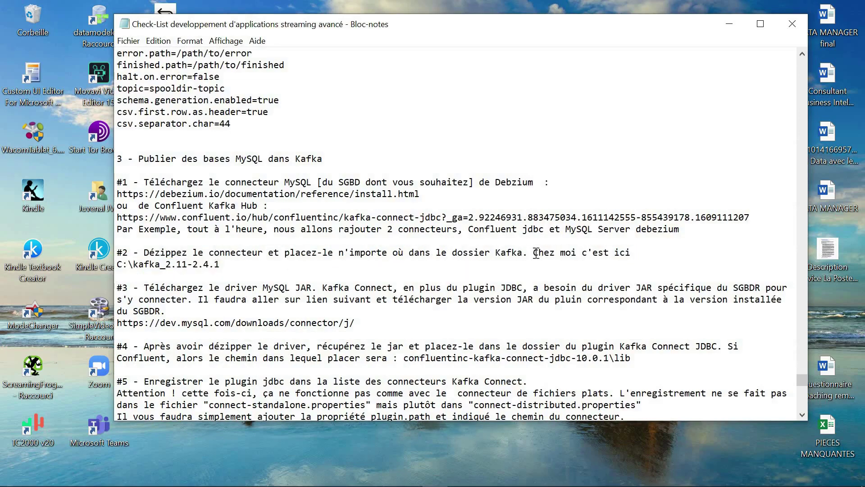
{"action": "left_click_drag", "start_coordinate": [533, 253], "coordinate": [336, 270]}
{"action": "left_click", "coordinate": [256, 268]}
{"action": "left_click_drag", "start_coordinate": [204, 291], "coordinate": [398, 300]}
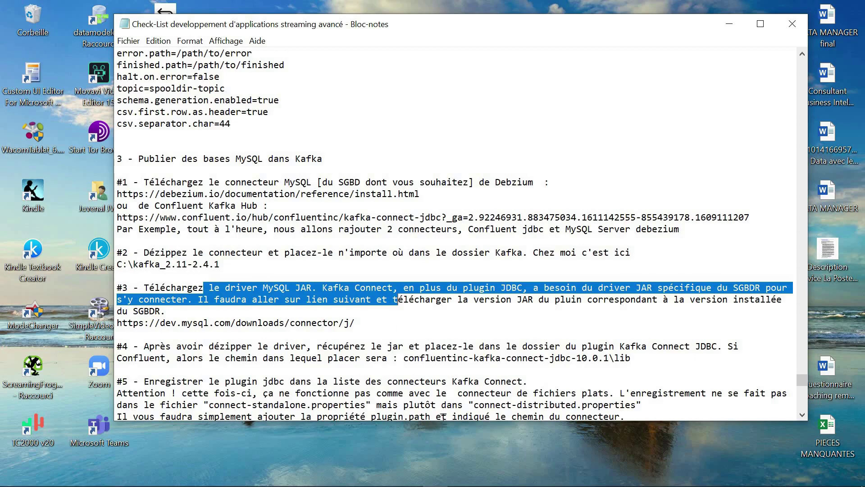
Switch to IntelliJ IDEA and examine the JDBC read code for MySQL and PostgreSQL in Spark_DB.scala.
{"action": "mouse_move", "coordinate": [454, 455]}
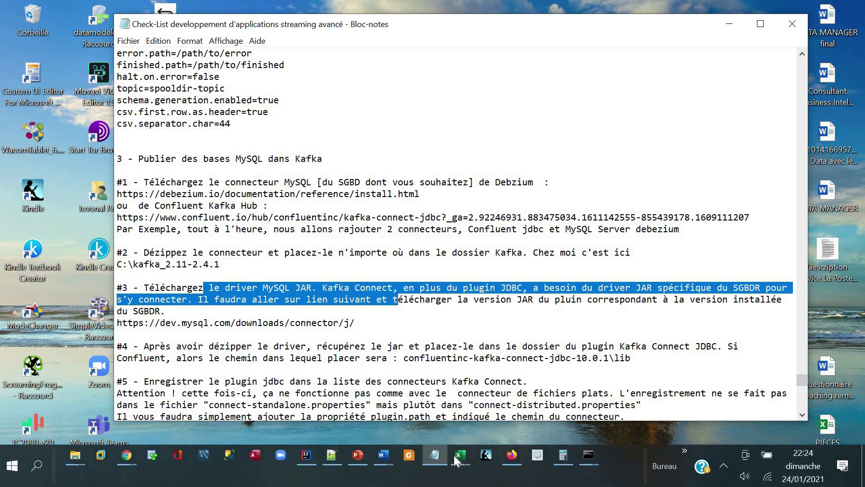
{"action": "left_click", "coordinate": [306, 455]}
{"action": "scroll", "coordinate": [454, 282], "scroll_direction": "down", "scroll_amount": 5}
{"action": "scroll", "coordinate": [455, 275], "scroll_direction": "up", "scroll_amount": 5}
{"action": "scroll", "coordinate": [410, 273], "scroll_direction": "down", "scroll_amount": 4}
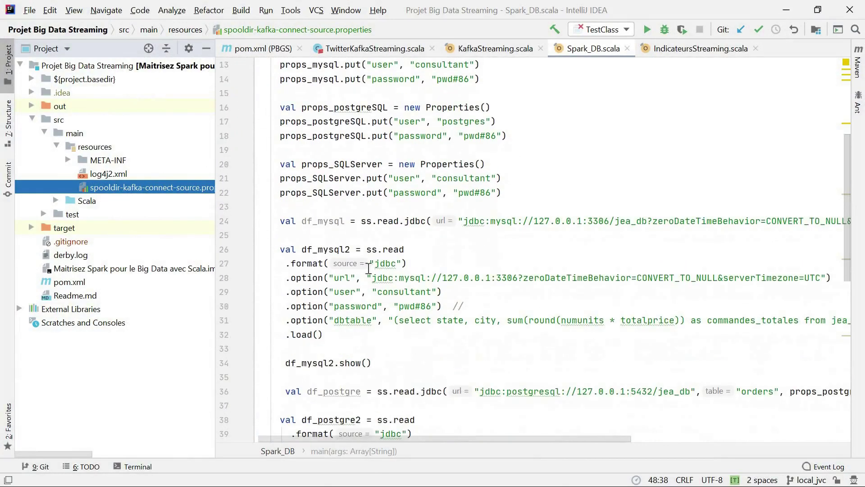
{"action": "mouse_move", "coordinate": [341, 251]}
{"action": "left_mouse_down"}
{"action": "mouse_move", "coordinate": [433, 307]}
{"action": "mouse_move", "coordinate": [359, 322]}
{"action": "mouse_move", "coordinate": [329, 247]}
{"action": "left_mouse_up"}
{"action": "left_click", "coordinate": [329, 247]}
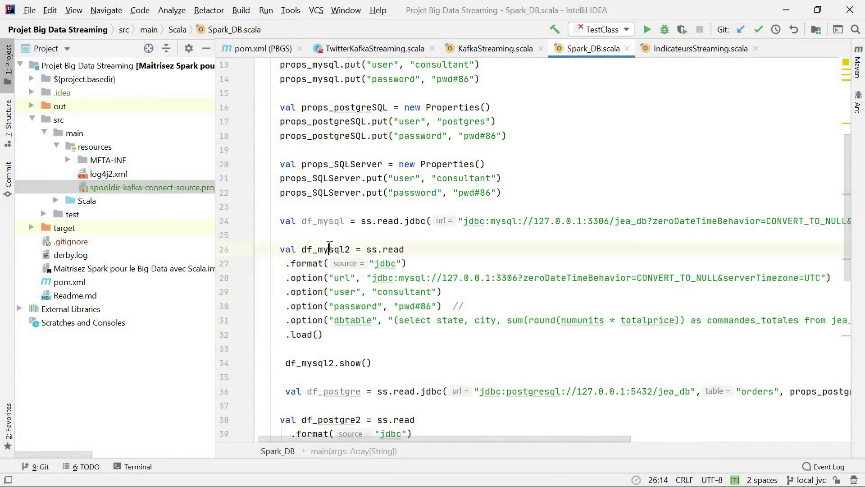
Examine the spark-cassandra-connector and hbase-spark dependencies in the project's pom.xml.
{"action": "left_click", "coordinate": [264, 49]}
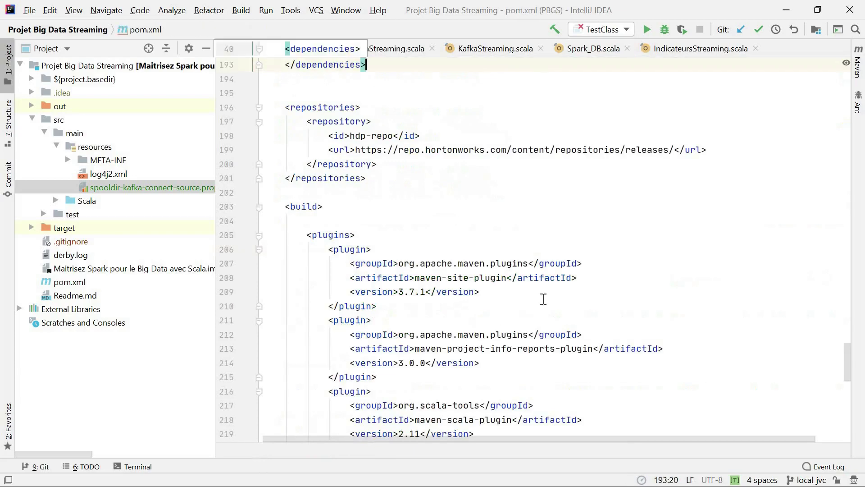
{"action": "scroll", "coordinate": [546, 300], "scroll_direction": "down", "scroll_amount": 2}
{"action": "scroll", "coordinate": [546, 300], "scroll_direction": "up", "scroll_amount": 8}
{"action": "scroll", "coordinate": [495, 311], "scroll_direction": "up", "scroll_amount": 4}
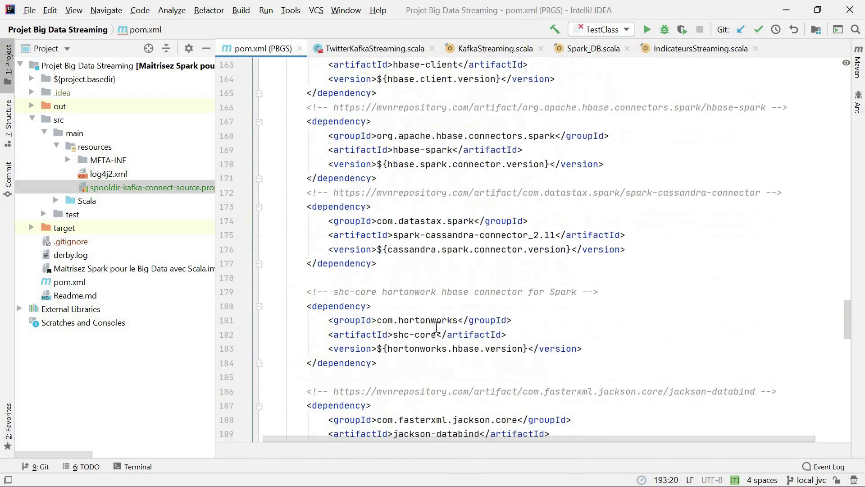
{"action": "scroll", "coordinate": [413, 316], "scroll_direction": "up", "scroll_amount": 3}
{"action": "left_click_drag", "start_coordinate": [649, 376], "coordinate": [278, 347]}
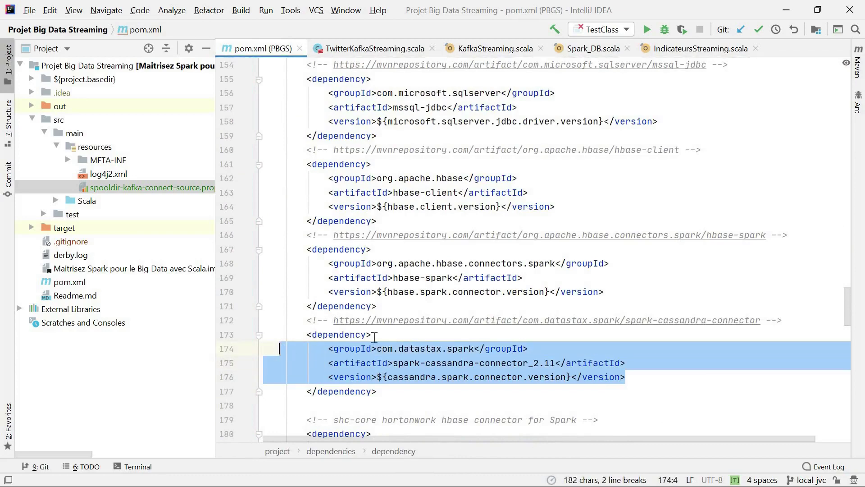
{"action": "left_click_drag", "start_coordinate": [605, 291], "coordinate": [303, 250]}
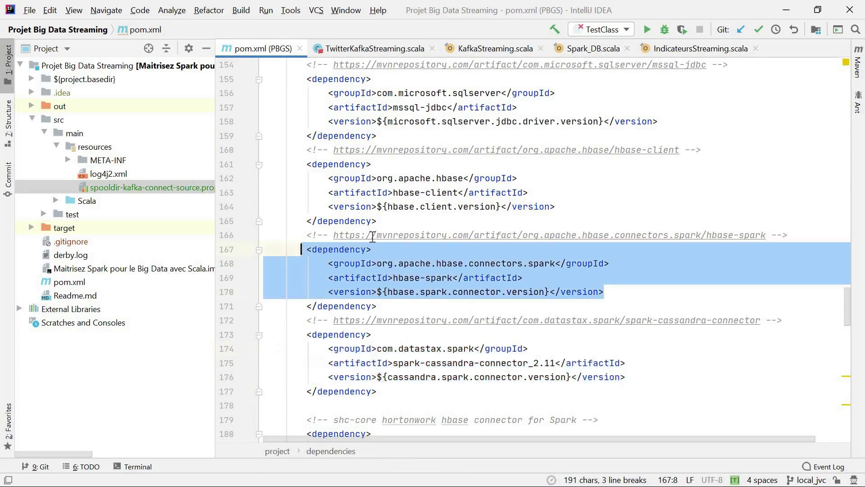
Examine the SQL Server and PostgreSQL JDBC driver dependencies in pom.xml, and minimize IntelliJ IDEA to return to the Notepad checklist.
{"action": "scroll", "coordinate": [586, 270], "scroll_direction": "up", "scroll_amount": 3}
{"action": "left_click", "coordinate": [699, 249]}
{"action": "left_click", "coordinate": [254, 221], "text": "shift"}
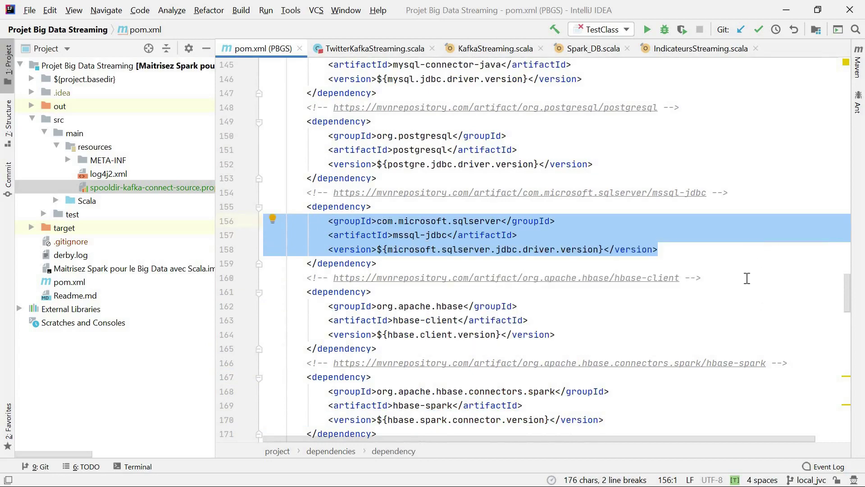
{"action": "left_click", "coordinate": [409, 235]}
{"action": "left_click_drag", "start_coordinate": [700, 255], "coordinate": [273, 223]}
{"action": "left_click_drag", "start_coordinate": [680, 166], "coordinate": [258, 141]}
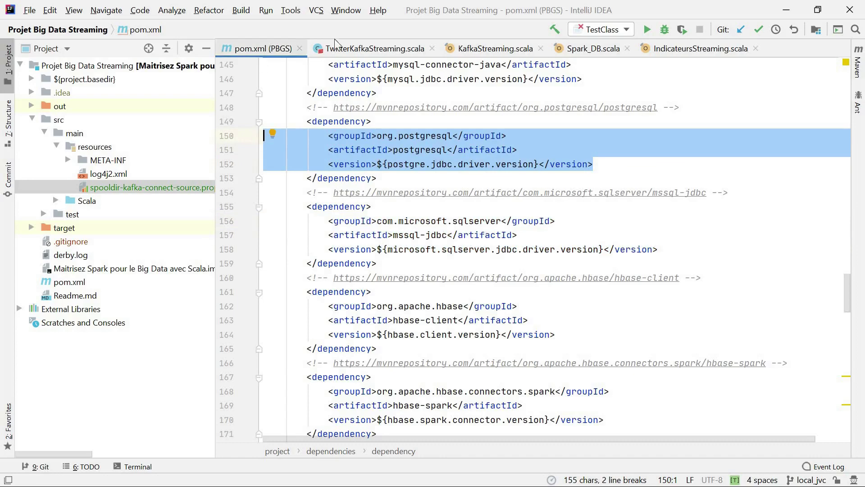
{"action": "left_click", "coordinate": [786, 9]}
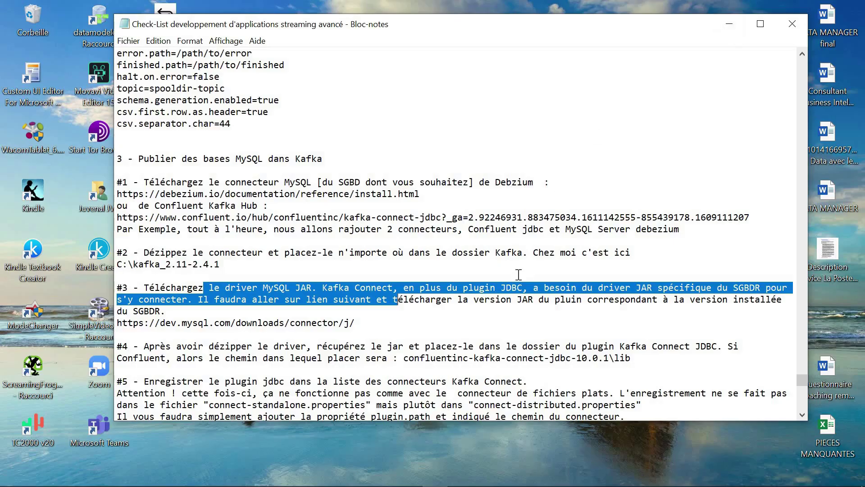
Reread step #3 of the checklist on why Kafka Connect needs the database-specific driver JAR and which version to download.
{"action": "left_click", "coordinate": [312, 287]}
{"action": "left_click_drag", "start_coordinate": [257, 288], "coordinate": [306, 288]}
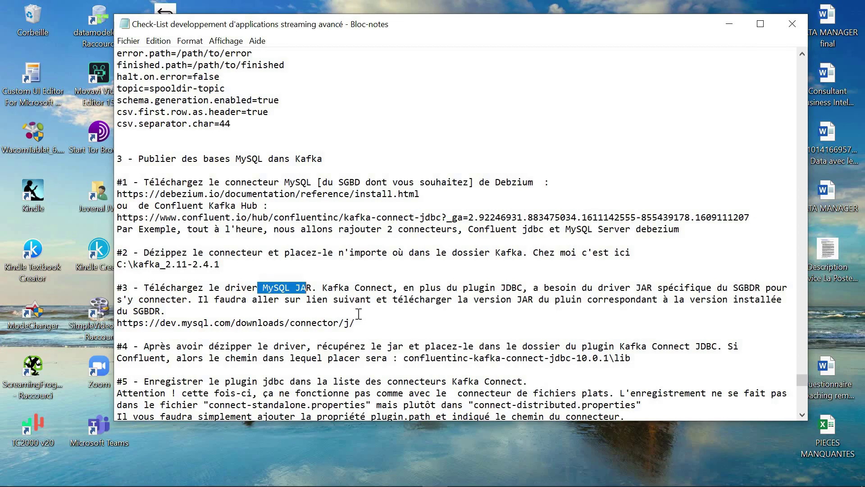
{"action": "left_click_drag", "start_coordinate": [523, 287], "coordinate": [446, 287]}
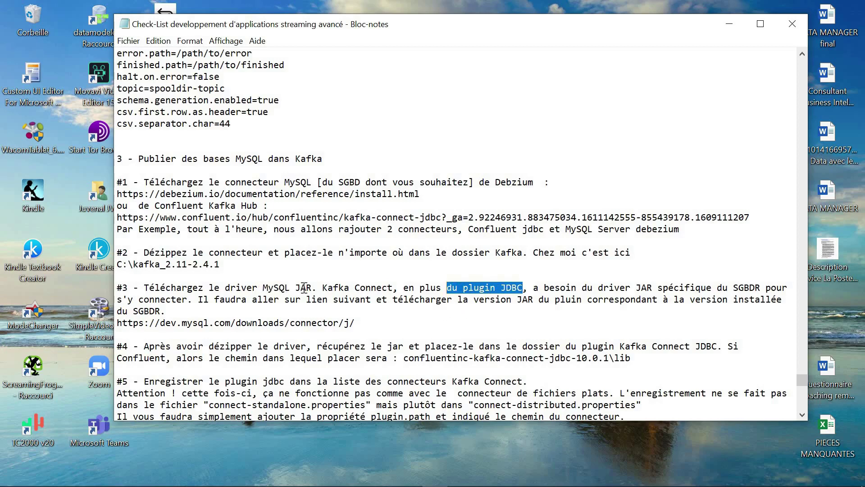
{"action": "left_click", "coordinate": [498, 287]}
{"action": "double_click", "coordinate": [510, 287]}
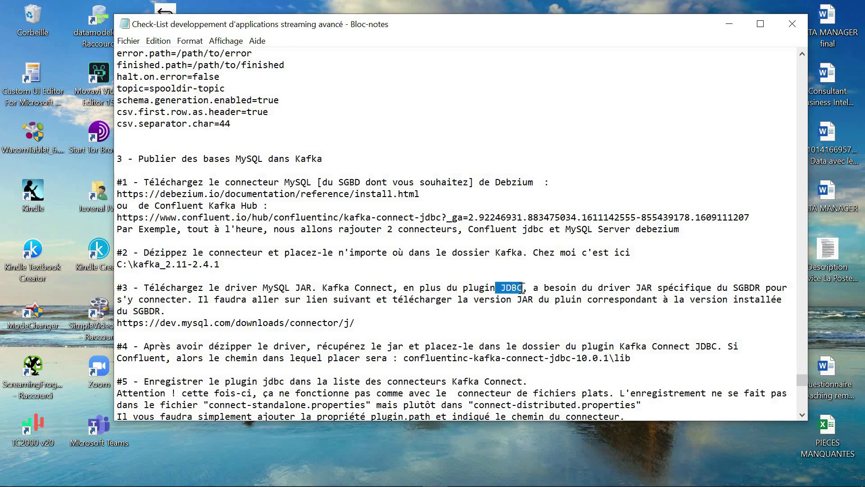
{"action": "left_click_drag", "start_coordinate": [544, 287], "coordinate": [712, 288]}
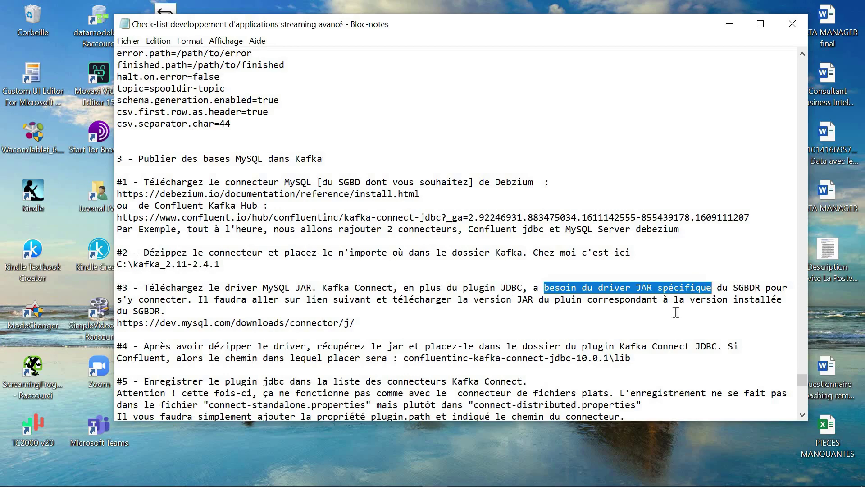
{"action": "left_click_drag", "start_coordinate": [203, 300], "coordinate": [433, 310]}
{"action": "left_click", "coordinate": [409, 318]}
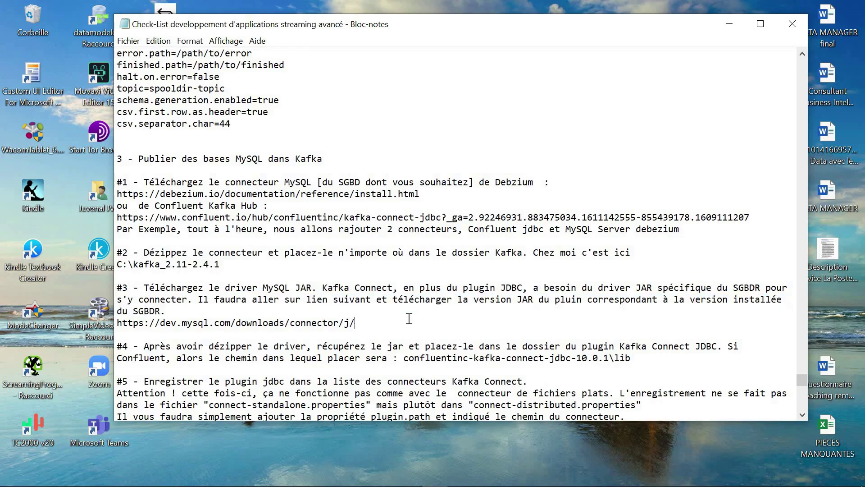
{"action": "left_click_drag", "start_coordinate": [284, 299], "coordinate": [436, 300]}
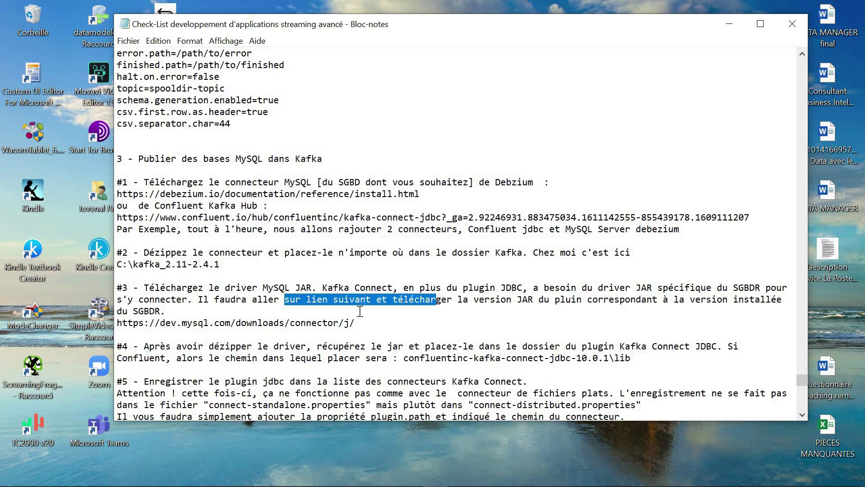
{"action": "left_click_drag", "start_coordinate": [674, 306], "coordinate": [743, 311]}
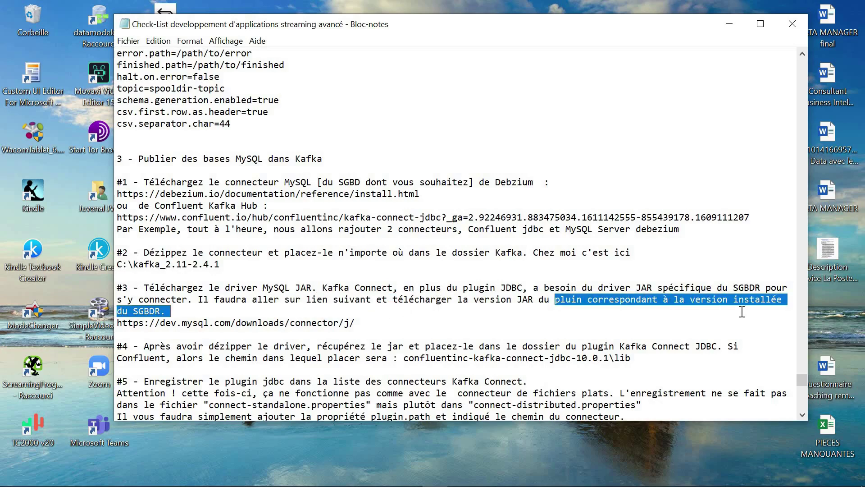
{"action": "left_click_drag", "start_coordinate": [363, 322], "coordinate": [115, 324]}
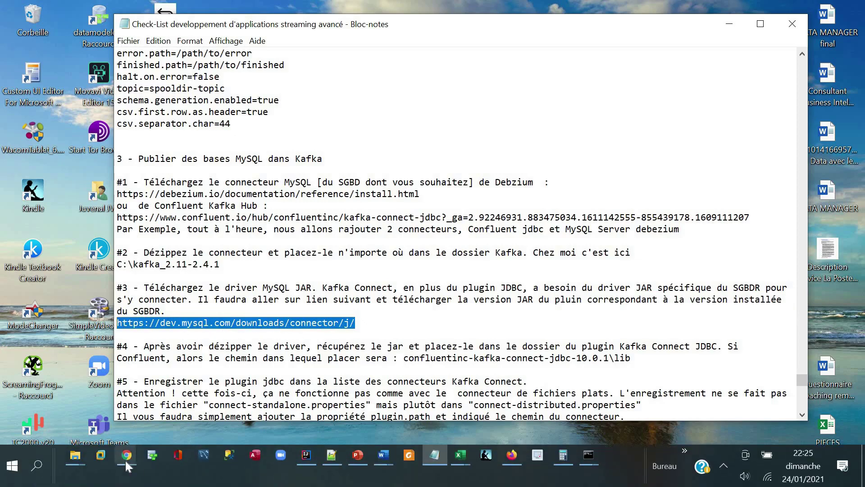
{"action": "mouse_move", "coordinate": [126, 460]}
{"action": "left_click", "coordinate": [240, 394]}
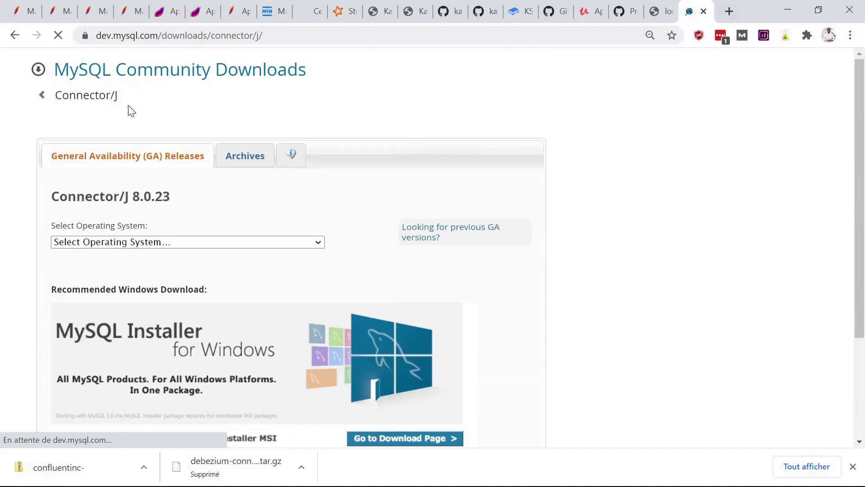
{"action": "left_click", "coordinate": [51, 101]}
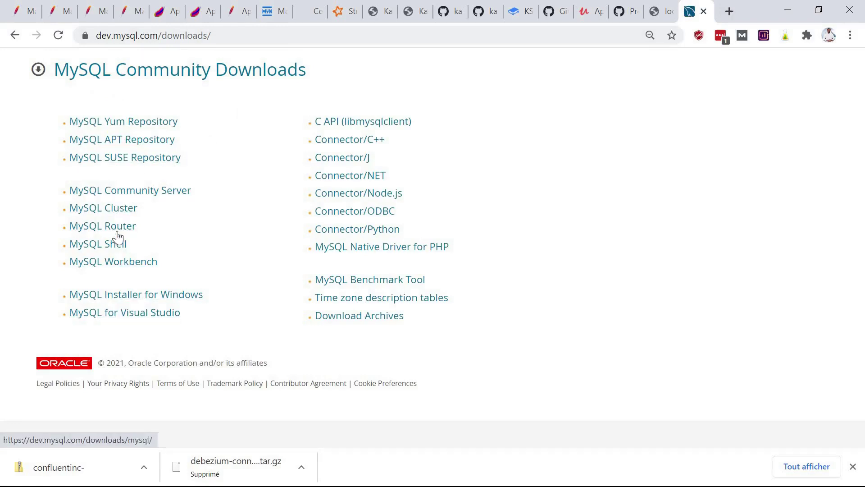
{"action": "left_click", "coordinate": [355, 159]}
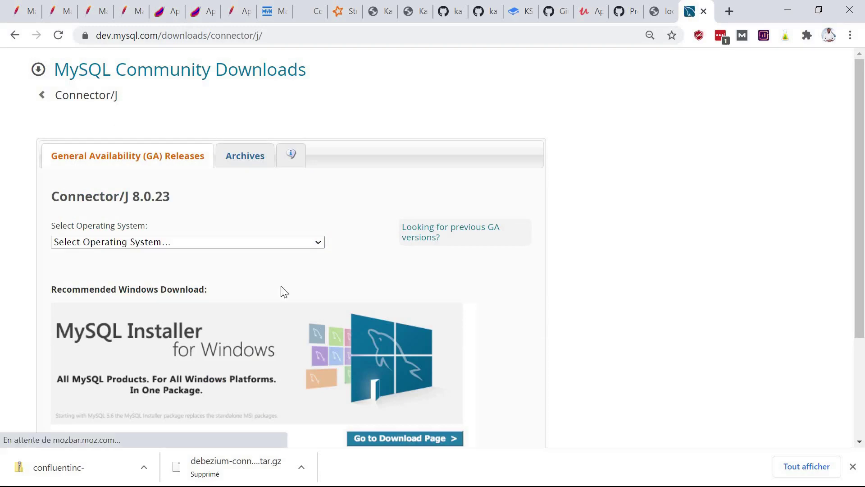
{"action": "scroll", "coordinate": [286, 337], "scroll_direction": "down", "scroll_amount": 3}
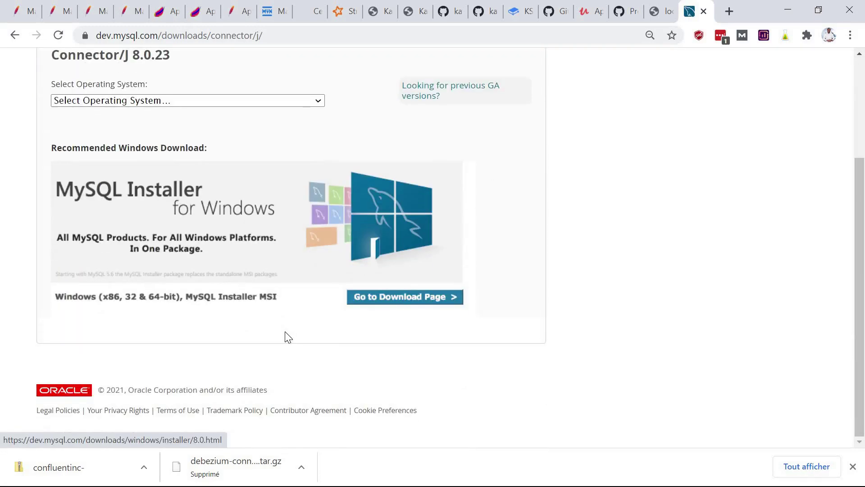
{"action": "scroll", "coordinate": [286, 338], "scroll_direction": "up", "scroll_amount": 3}
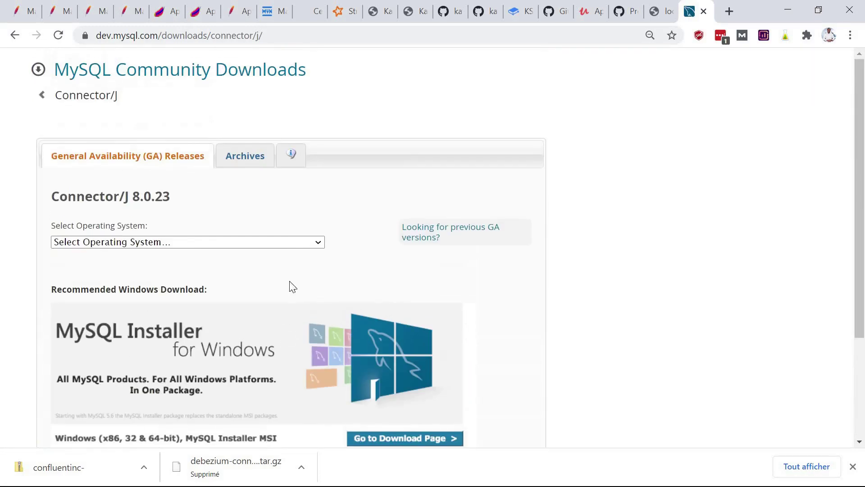
Choose the Platform Independent version of Connector/J 8.0.23 and download its ZIP archive without logging in, saving mysql-connector-java-8.0.23.zip.
{"action": "left_click", "coordinate": [319, 243]}
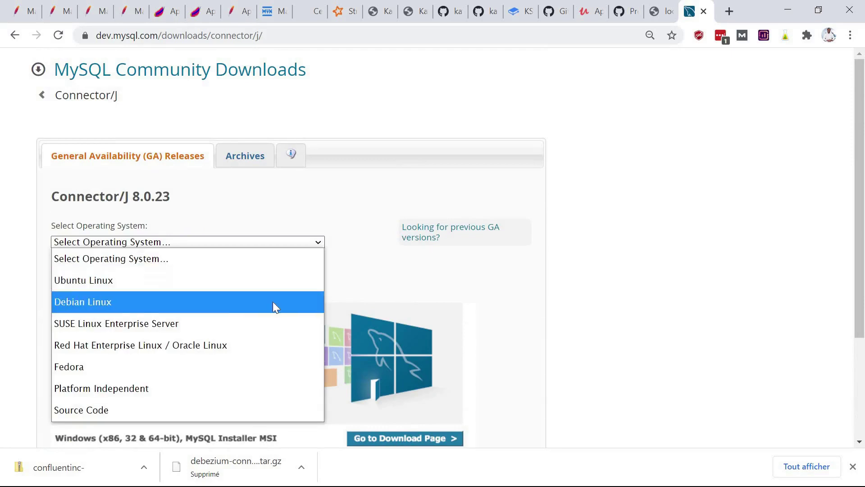
{"action": "left_click", "coordinate": [256, 391]}
{"action": "scroll", "coordinate": [256, 283], "scroll_direction": "down", "scroll_amount": 3}
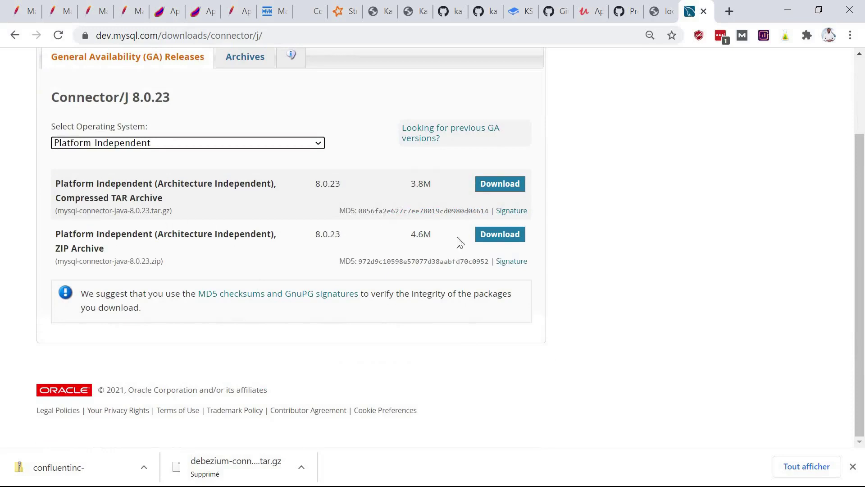
{"action": "left_click", "coordinate": [503, 246]}
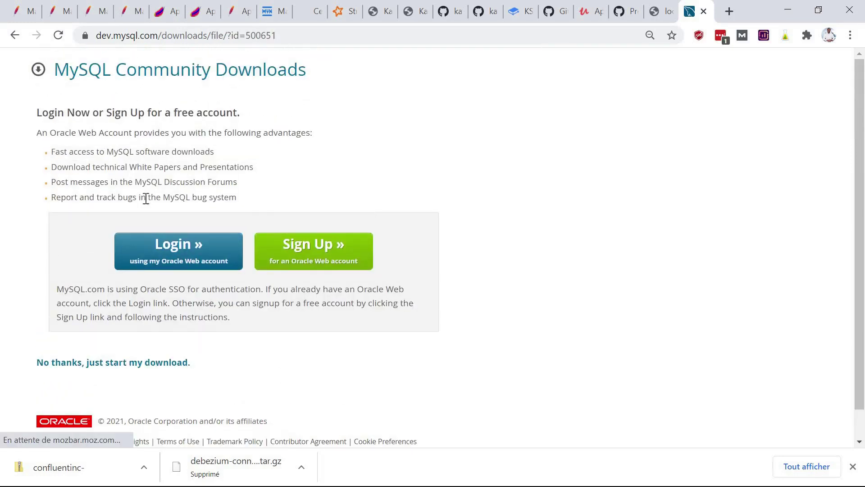
{"action": "left_click", "coordinate": [106, 364]}
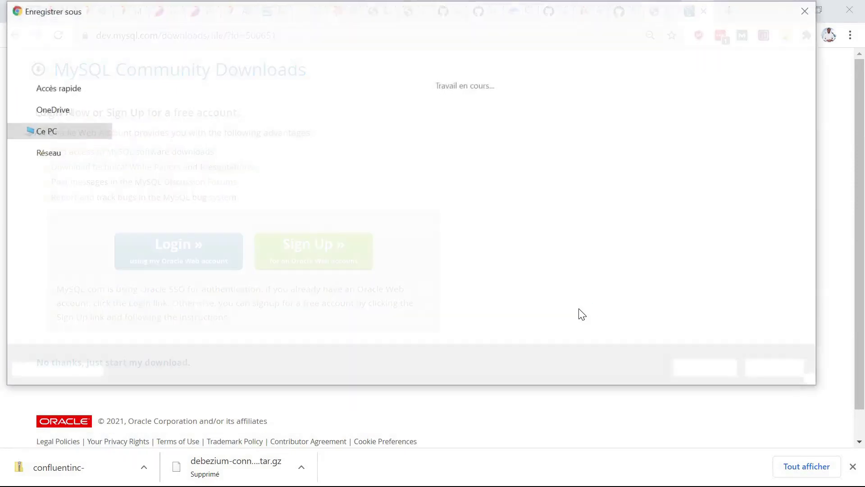
{"action": "left_click", "coordinate": [705, 369]}
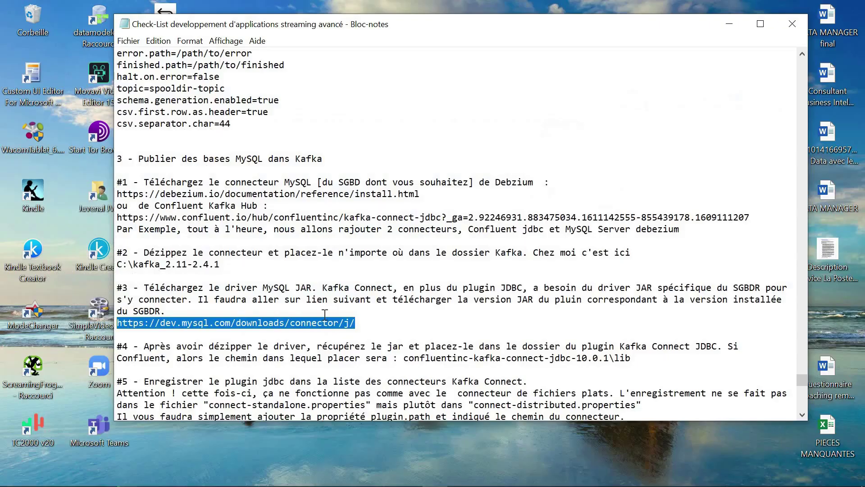
Review step #4 of the Notepad checklist on placing the driver JAR in confluentinc-kafka-connect-jdbc-10.0.1\lib.
{"action": "scroll", "coordinate": [325, 314], "scroll_direction": "down", "scroll_amount": 2}
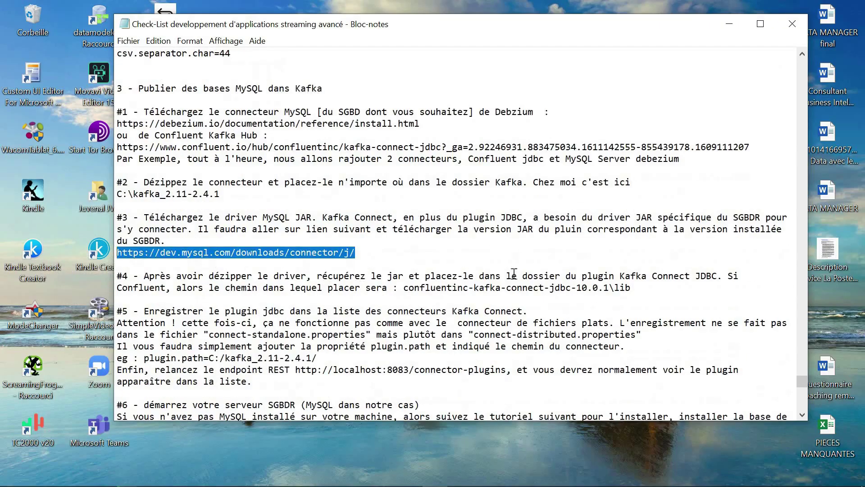
{"action": "left_click_drag", "start_coordinate": [366, 275], "coordinate": [529, 275]}
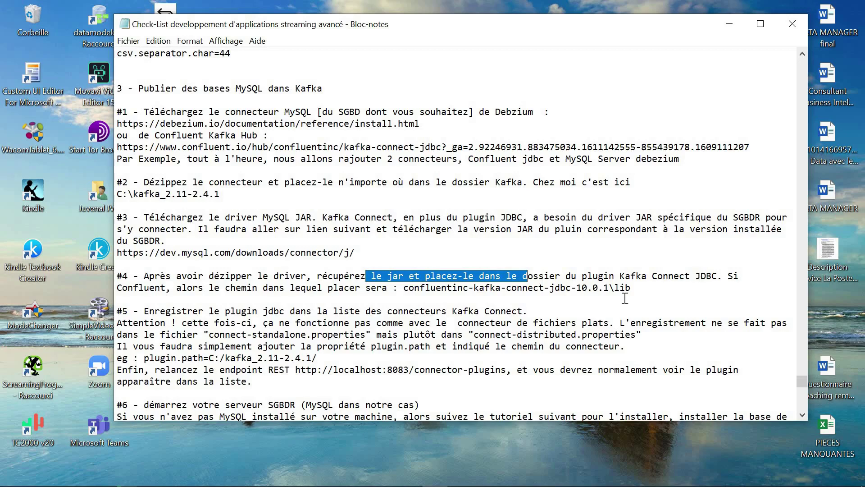
{"action": "left_click_drag", "start_coordinate": [632, 287], "coordinate": [458, 288]}
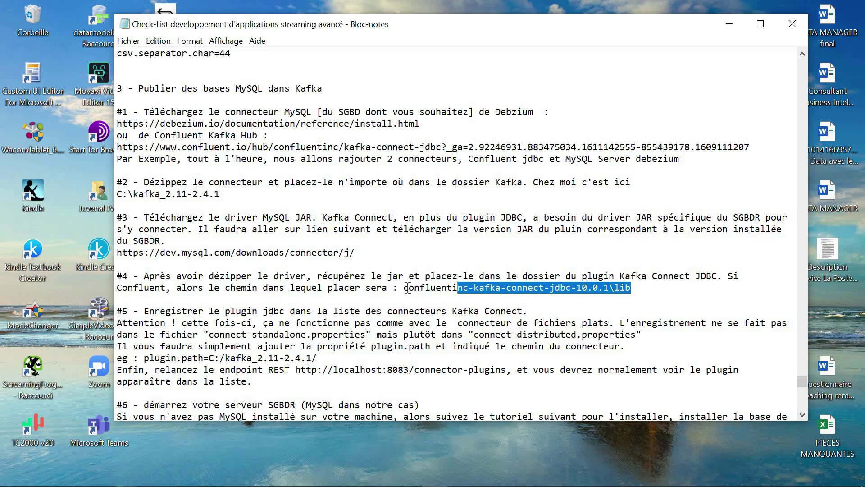
{"action": "left_click_drag", "start_coordinate": [408, 288], "coordinate": [501, 288]}
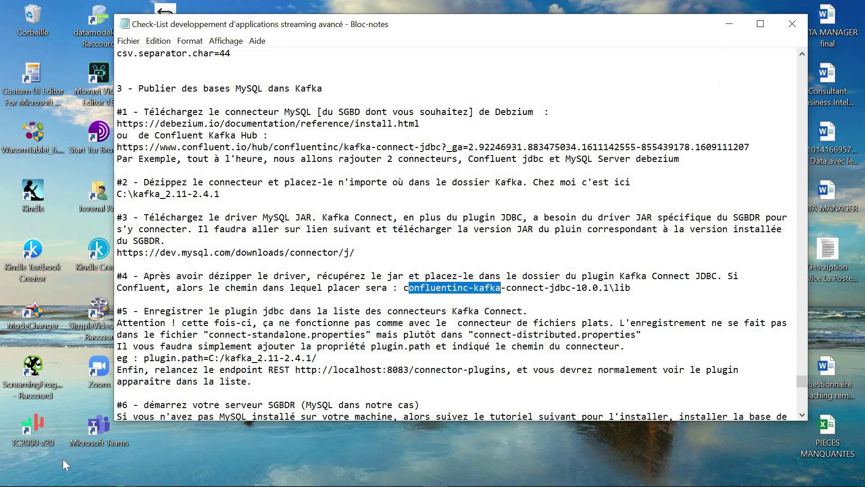
Switch to the plugins folder in File Explorer and open the lib folder inside confluentinc-kafka-connect-jdbc-10.0.1.
{"action": "mouse_move", "coordinate": [77, 454]}
{"action": "mouse_move", "coordinate": [183, 396]}
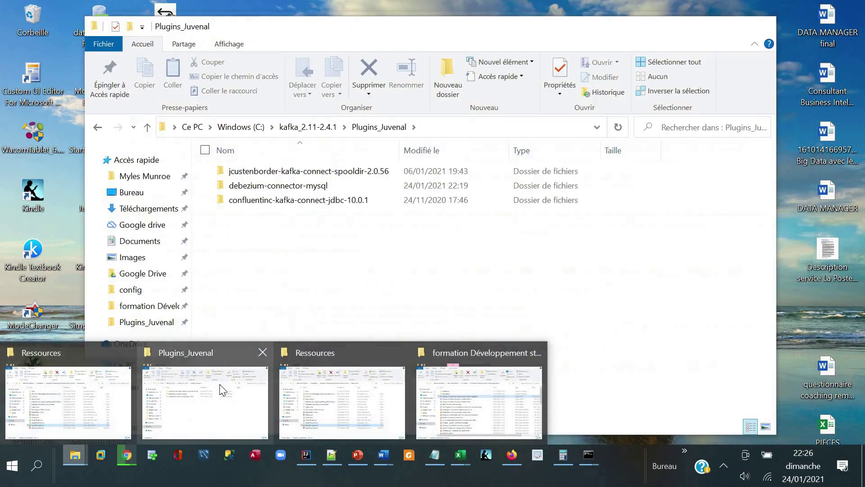
{"action": "left_click", "coordinate": [215, 390]}
{"action": "double_click", "coordinate": [319, 175]}
{"action": "left_click", "coordinate": [347, 215]}
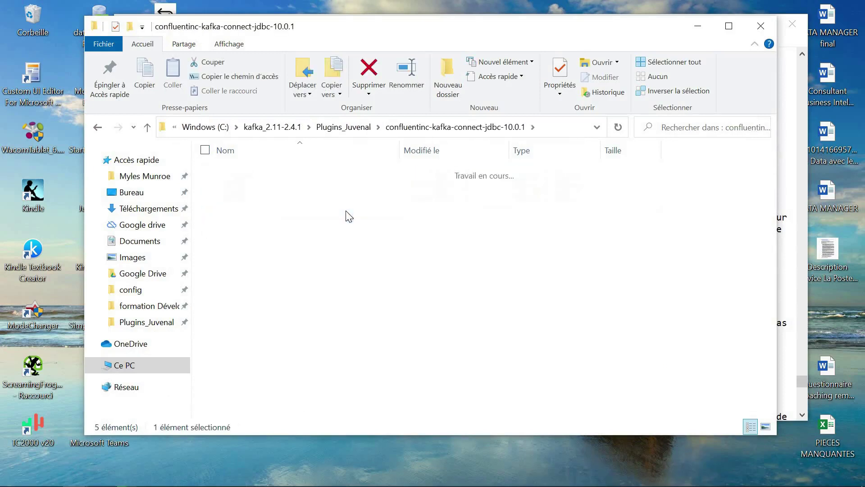
{"action": "double_click", "coordinate": [345, 211]}
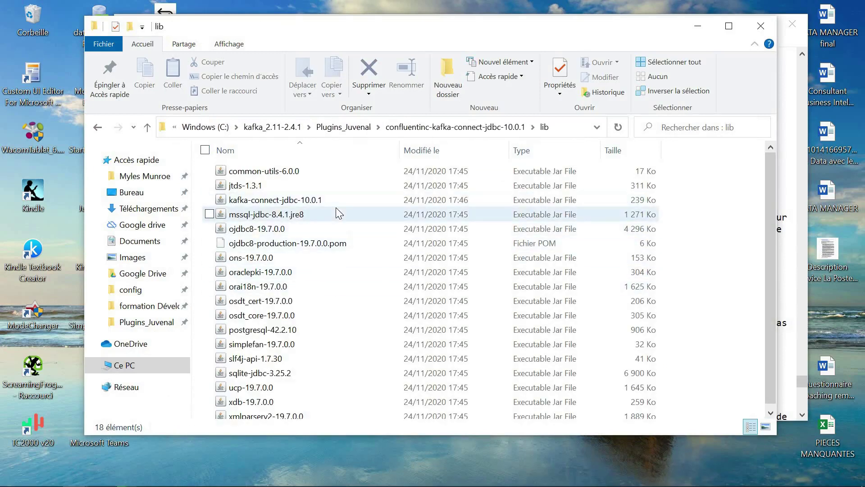
Return to the Plugins_Juvenal folder and minimize the File Explorer and Notepad windows to reveal the desktop.
{"action": "left_click", "coordinate": [337, 204]}
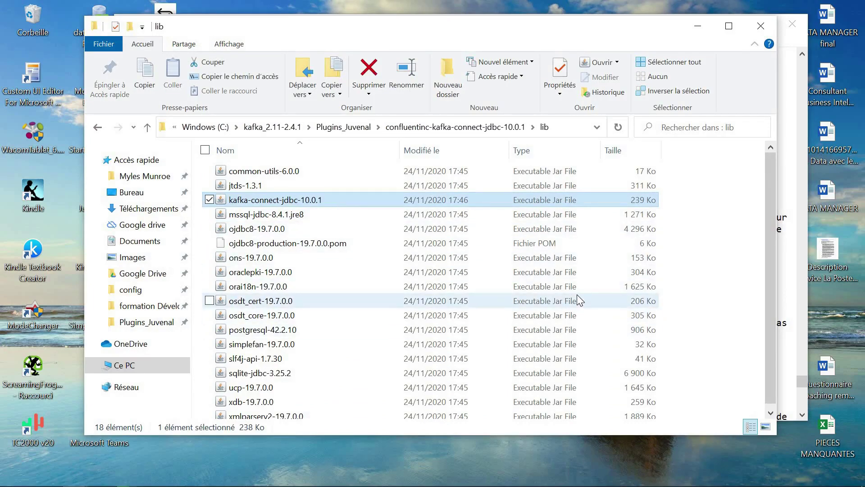
{"action": "left_click", "coordinate": [350, 128]}
{"action": "left_click", "coordinate": [698, 26]}
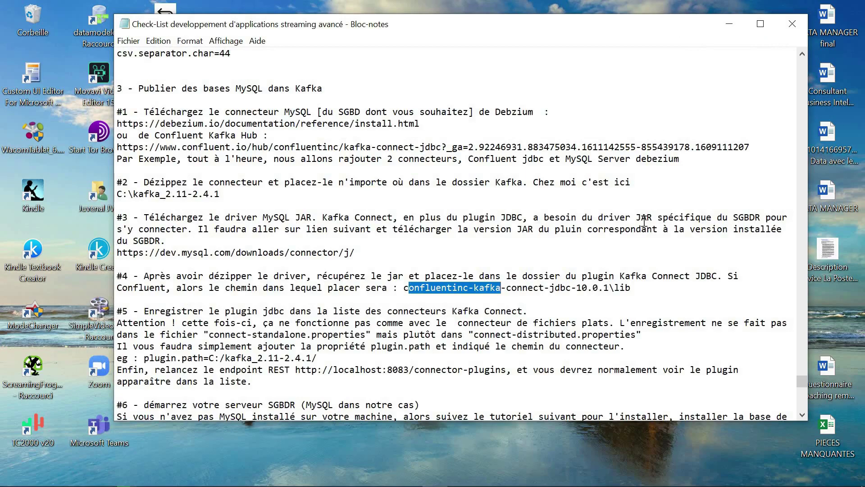
{"action": "left_click", "coordinate": [729, 23]}
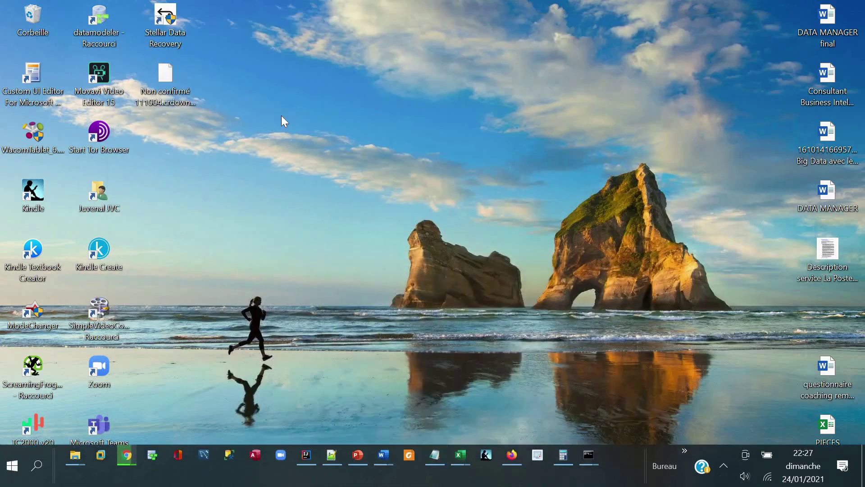
Move the downloaded mysql-connector-java-8.0.23 ZIP to an open area of the desktop and extract its entire contents.
{"action": "left_click_drag", "start_coordinate": [167, 77], "coordinate": [289, 137]}
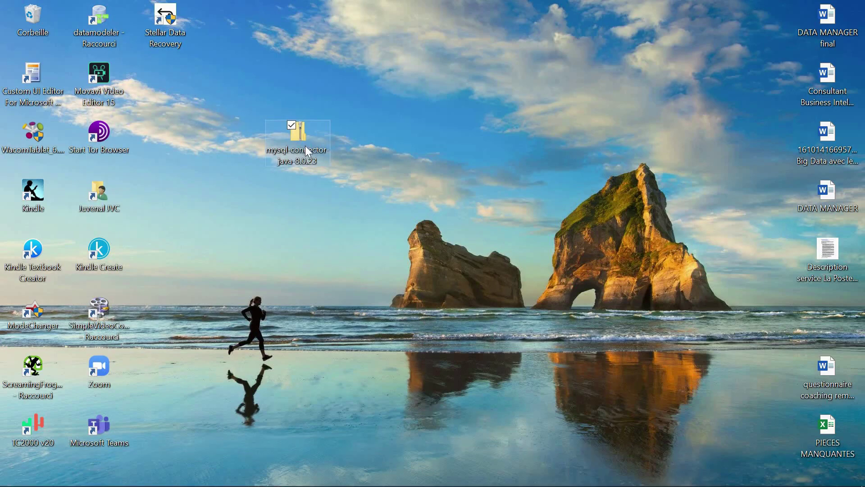
{"action": "right_click", "coordinate": [305, 145]}
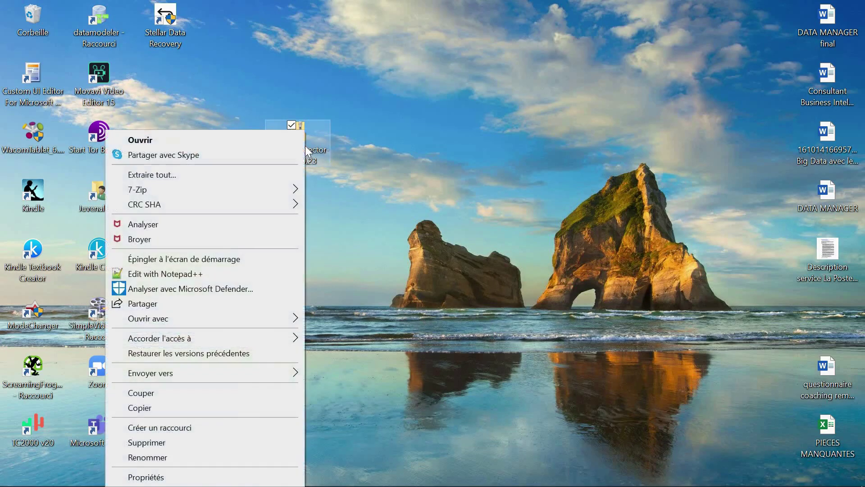
{"action": "left_click", "coordinate": [237, 174]}
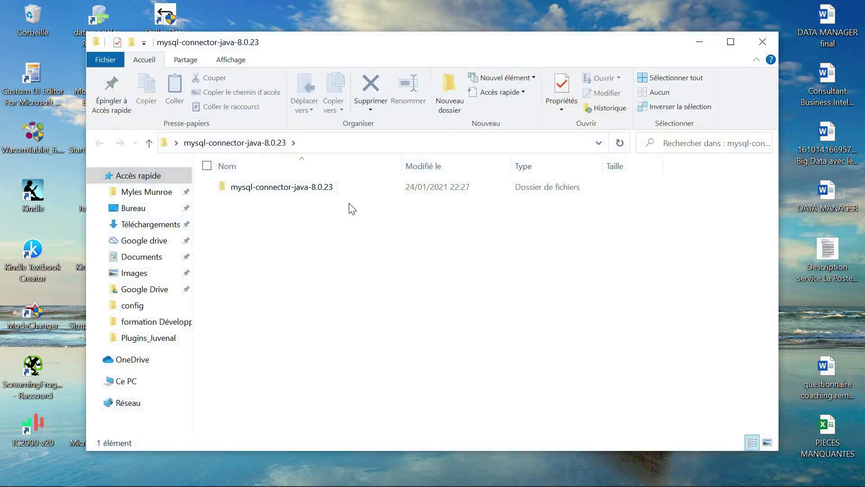
Move the mysql-connector-java-8.0.23 JAR from the extracted folder into the lib folder of confluentinc-kafka-connect-jdbc-10.0.1.
{"action": "double_click", "coordinate": [328, 187]}
{"action": "left_click", "coordinate": [352, 276]}
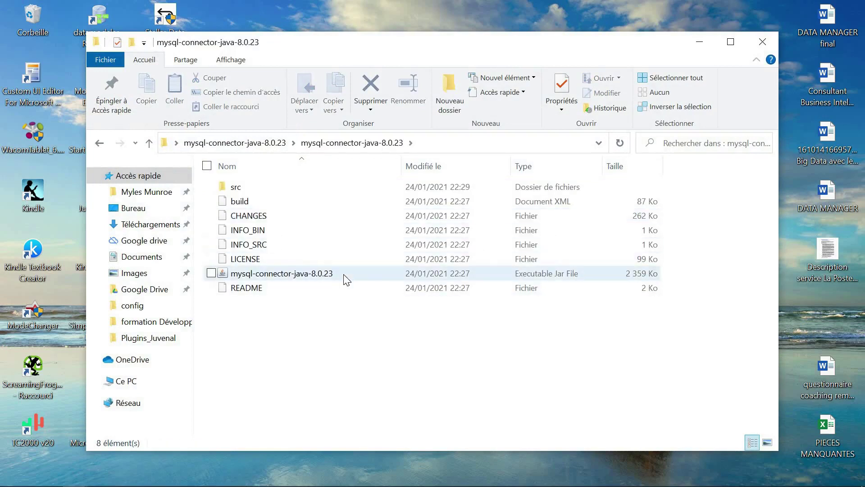
{"action": "double_click", "coordinate": [285, 188]}
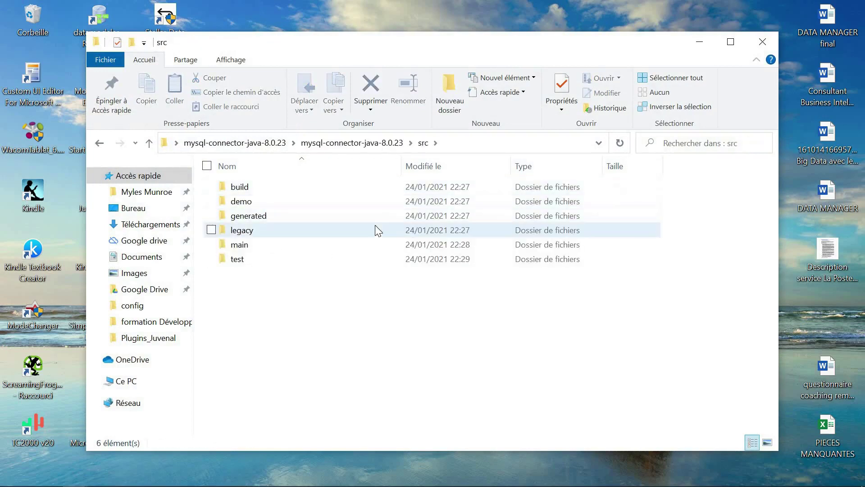
{"action": "left_click", "coordinate": [378, 144]}
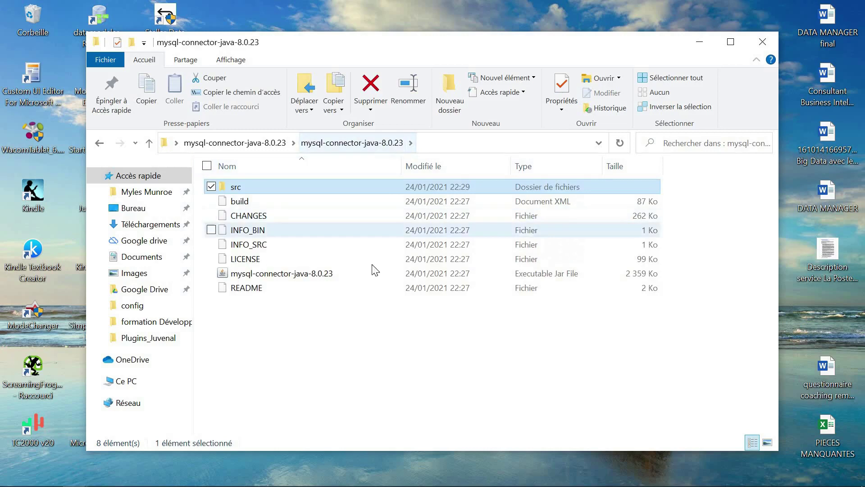
{"action": "left_click", "coordinate": [360, 273]}
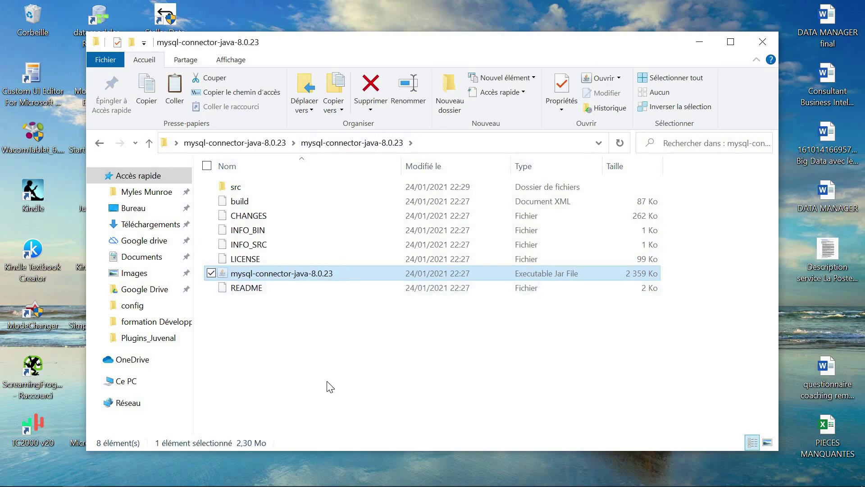
{"action": "left_click", "coordinate": [74, 466]}
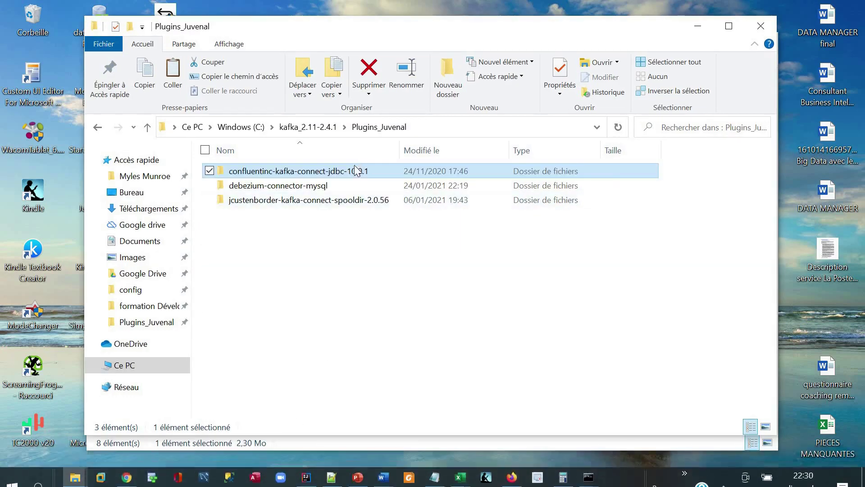
{"action": "double_click", "coordinate": [327, 171]}
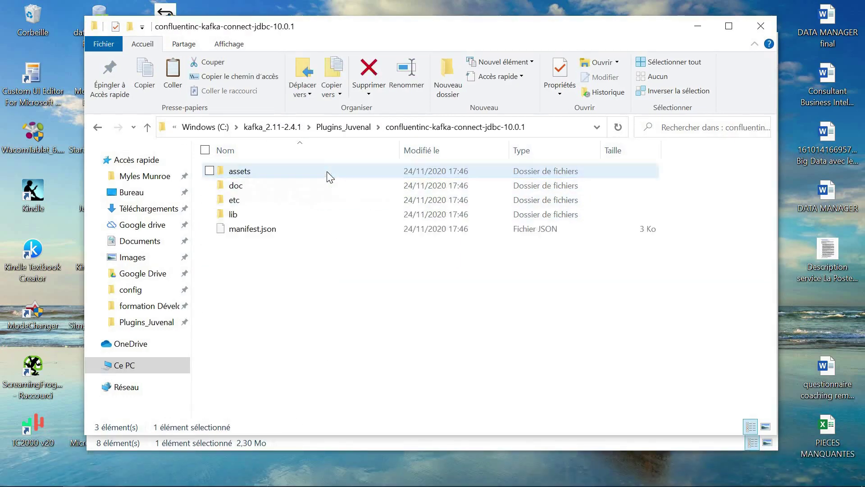
{"action": "double_click", "coordinate": [328, 212]}
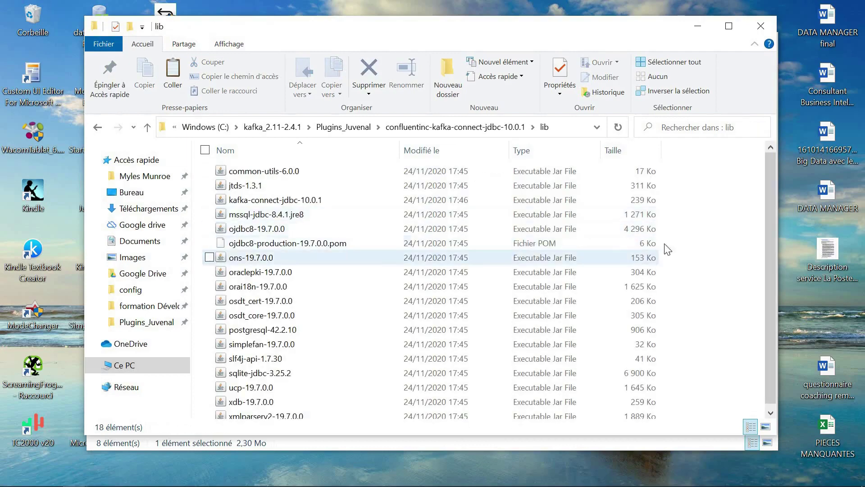
{"action": "key", "text": "ctrl+v"}
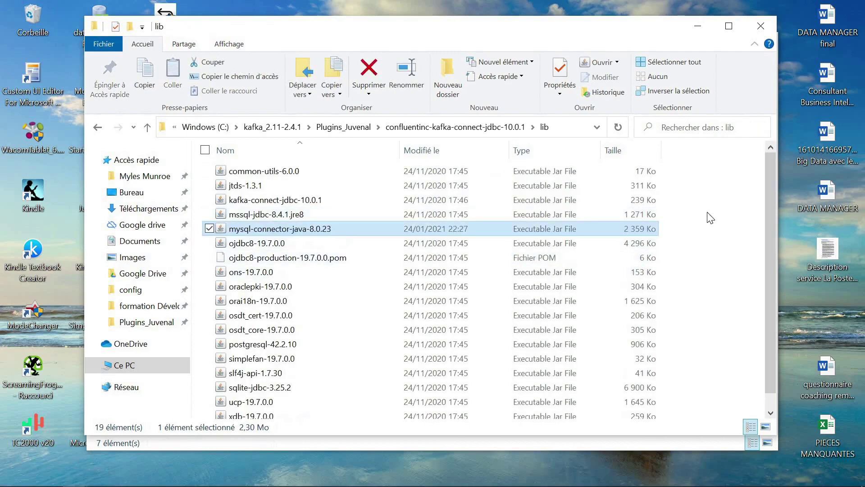
{"action": "left_click", "coordinate": [694, 212]}
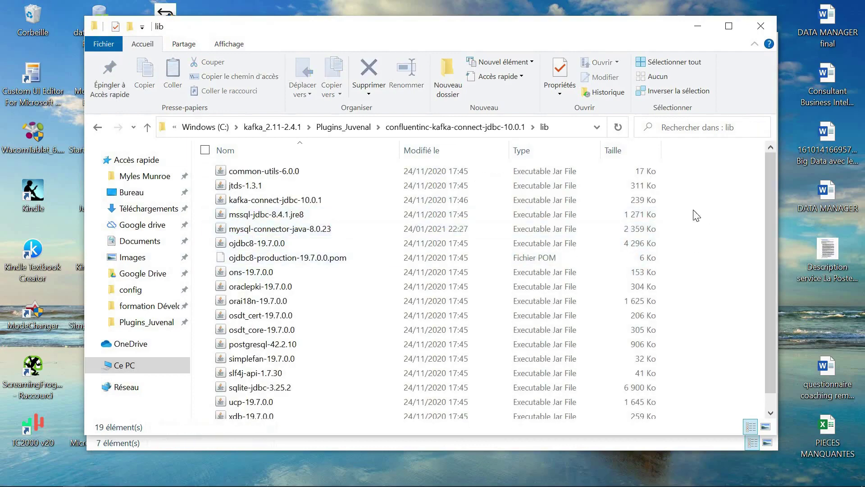
Put away both File Explorer windows and delete the extracted mysql-connector-java-8.0.23 folder from the desktop.
{"action": "left_click", "coordinate": [455, 127]}
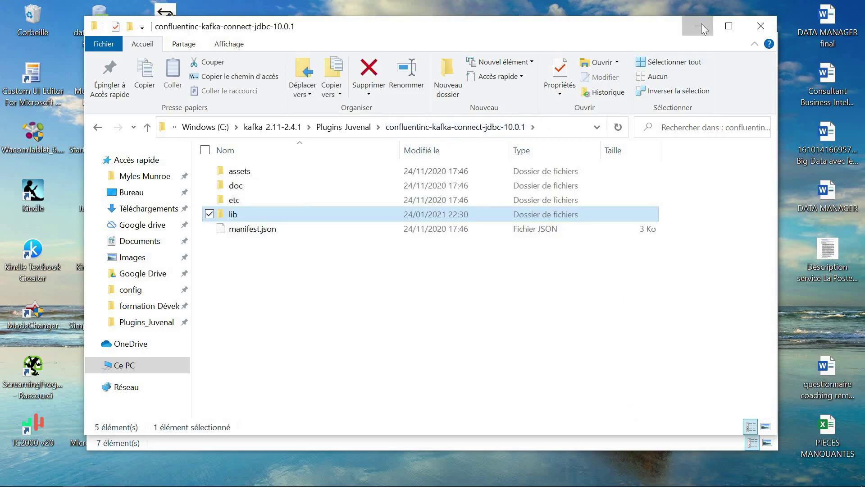
{"action": "left_click", "coordinate": [699, 27]}
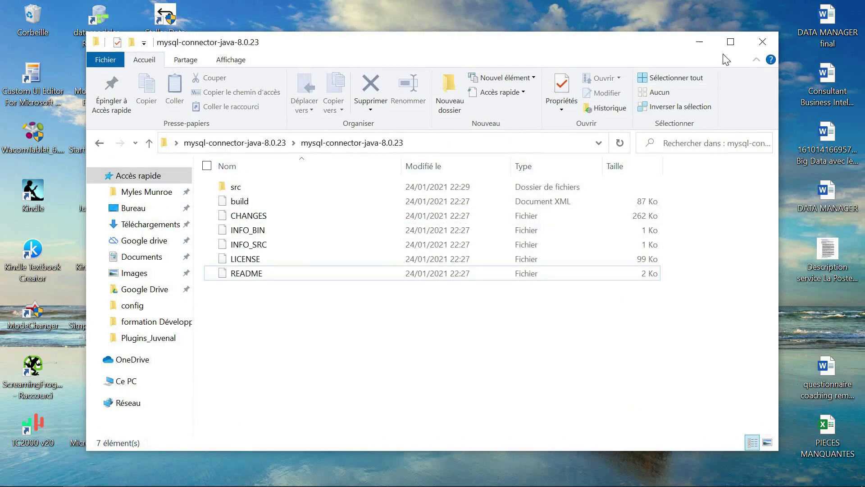
{"action": "left_click", "coordinate": [761, 44]}
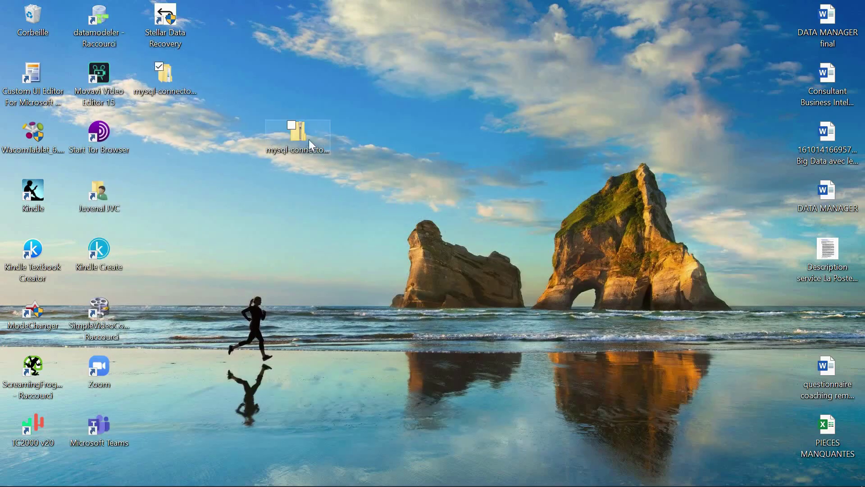
{"action": "left_click", "coordinate": [154, 85]}
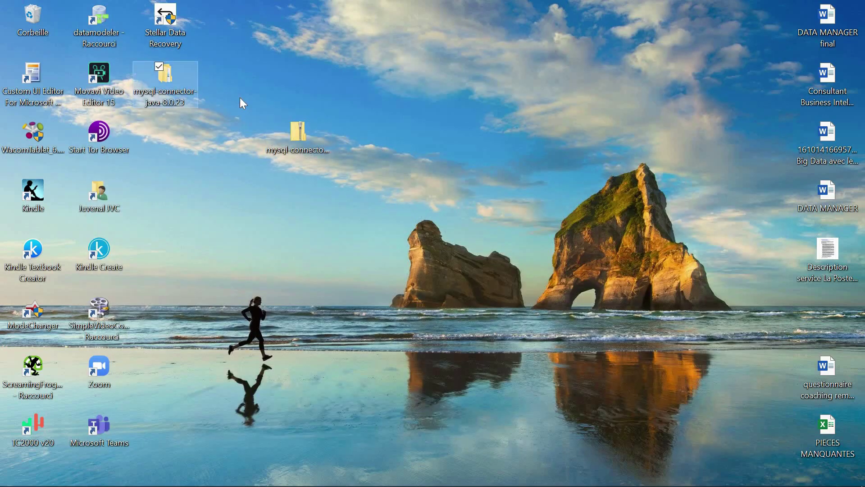
{"action": "key", "text": "Delete"}
{"action": "key", "text": "Return"}
Switch to the Notepad checklist and review steps #3 and #4 on downloading the MySQL driver and placing its JAR.
{"action": "key", "text": "alt+Tab"}
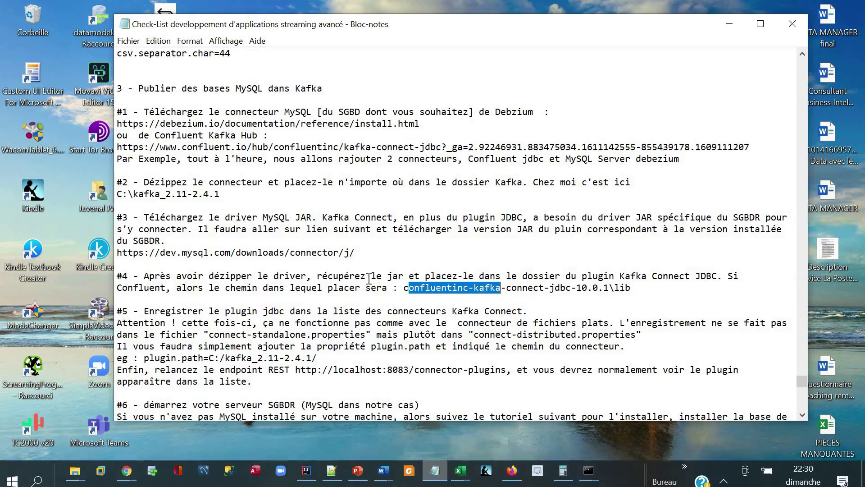
{"action": "left_click_drag", "start_coordinate": [212, 227], "coordinate": [384, 265]}
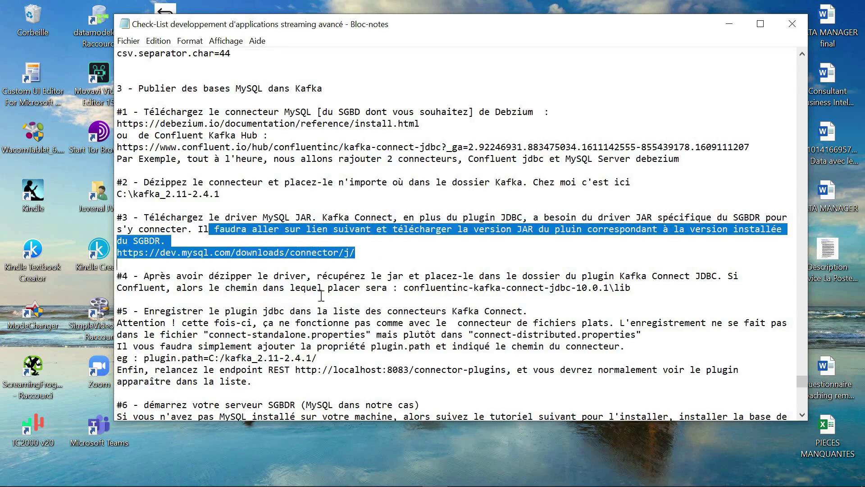
{"action": "left_click_drag", "start_coordinate": [252, 276], "coordinate": [474, 287]}
{"action": "left_click_drag", "start_coordinate": [543, 284], "coordinate": [644, 289]}
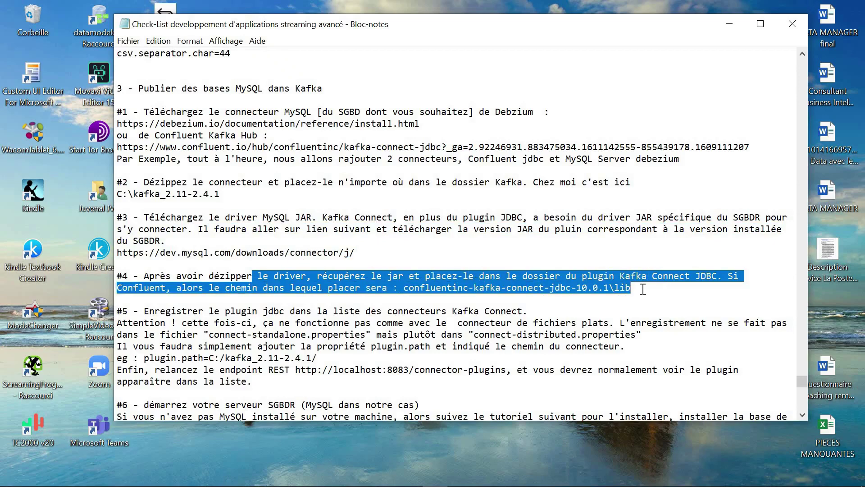
Review in step #5 which properties file registers the JDBC plugin, comparing connect-standalone.properties with connect-distributed.properties.
{"action": "scroll", "coordinate": [383, 282], "scroll_direction": "down", "scroll_amount": 2}
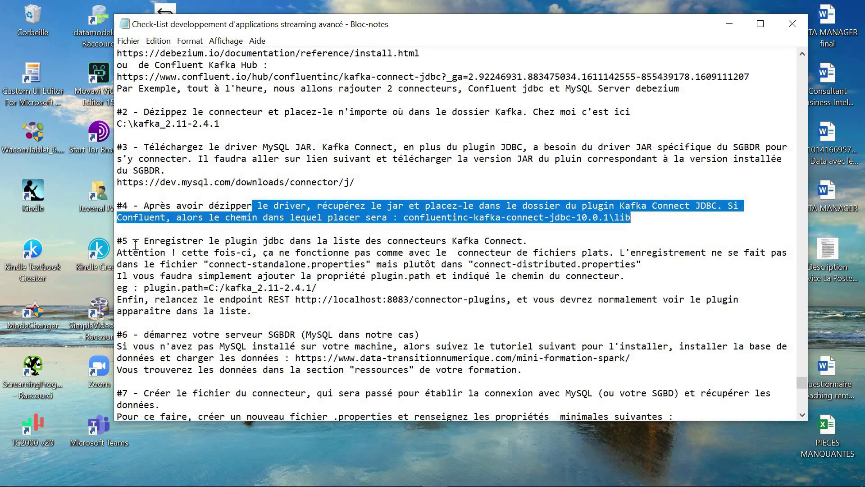
{"action": "left_click_drag", "start_coordinate": [144, 240], "coordinate": [421, 251]}
{"action": "left_click_drag", "start_coordinate": [505, 263], "coordinate": [506, 264]}
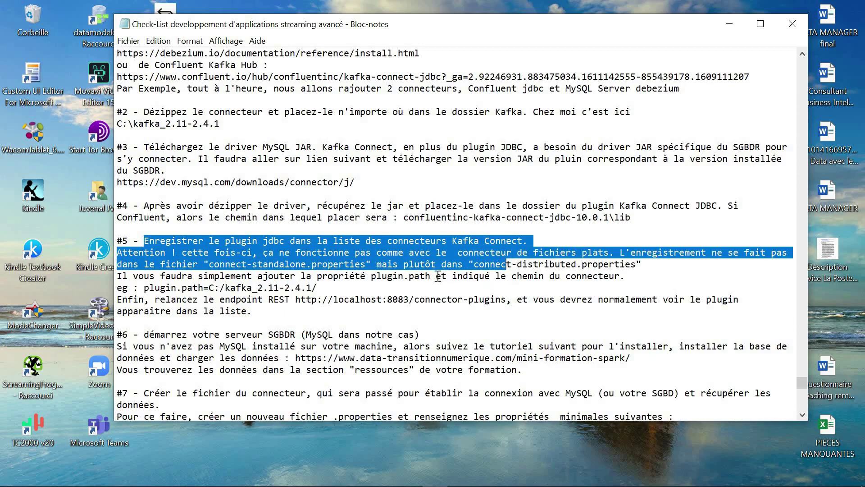
{"action": "left_click_drag", "start_coordinate": [187, 252], "coordinate": [372, 262]}
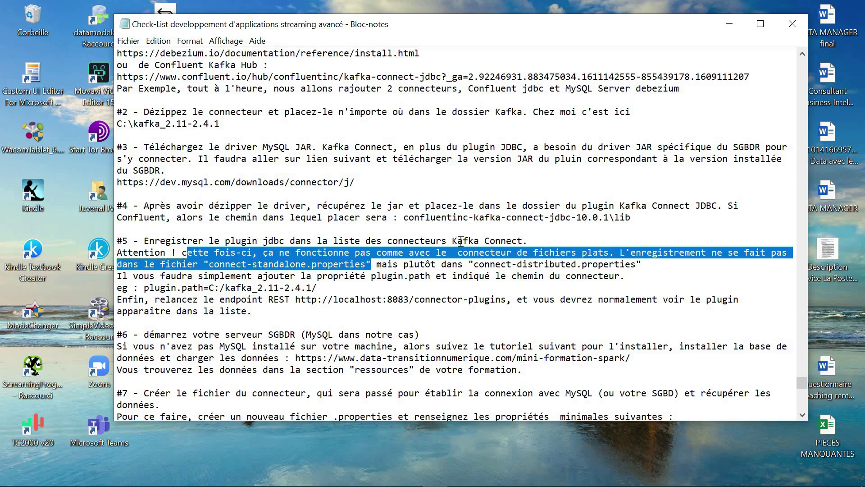
{"action": "left_click_drag", "start_coordinate": [676, 266], "coordinate": [253, 253]}
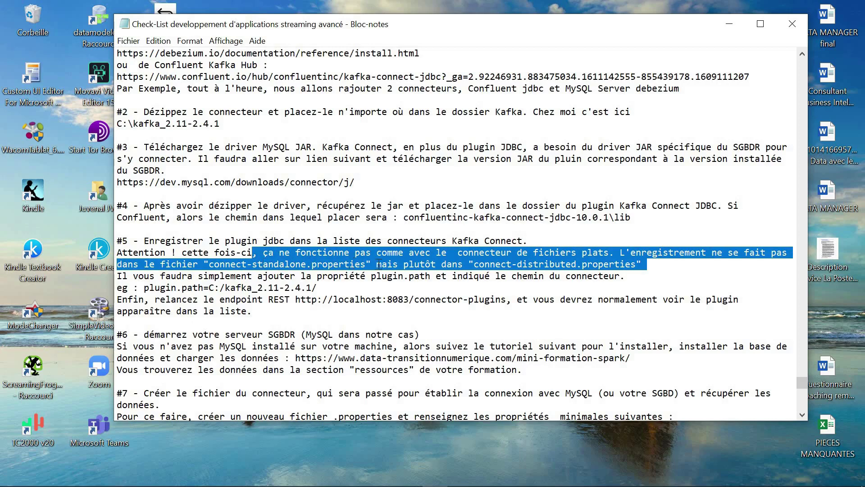
{"action": "left_click", "coordinate": [450, 274]}
{"action": "left_click_drag", "start_coordinate": [378, 266], "coordinate": [663, 272]}
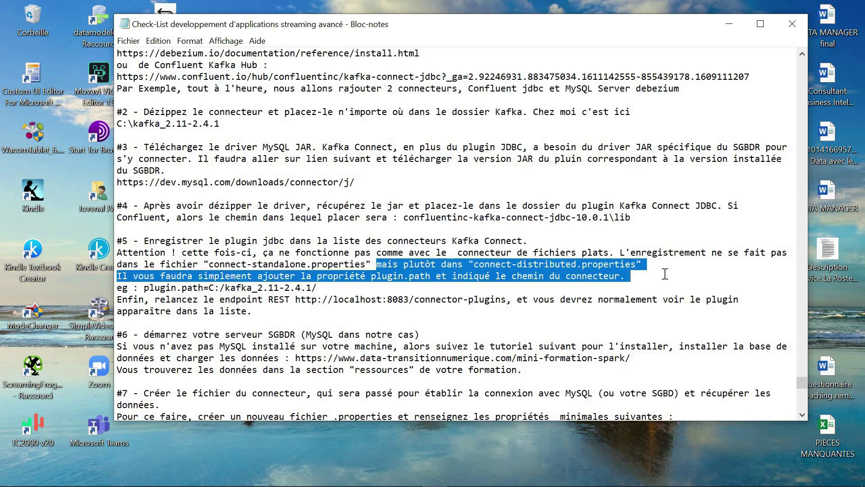
{"action": "scroll", "coordinate": [125, 211], "scroll_direction": "up", "scroll_amount": 3}
{"action": "scroll", "coordinate": [220, 225], "scroll_direction": "up", "scroll_amount": 2}
{"action": "scroll", "coordinate": [332, 228], "scroll_direction": "down", "scroll_amount": 5}
{"action": "left_click", "coordinate": [460, 262]}
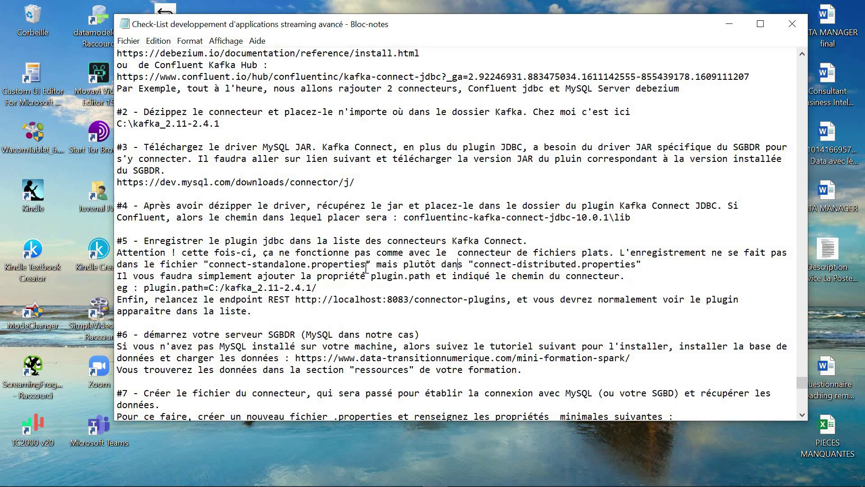
{"action": "left_click", "coordinate": [302, 269], "text": "shift"}
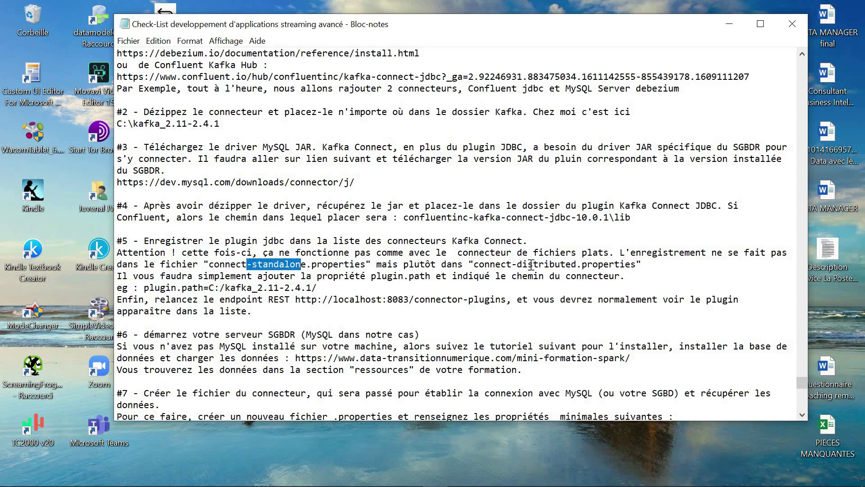
{"action": "left_click_drag", "start_coordinate": [473, 263], "coordinate": [611, 263]}
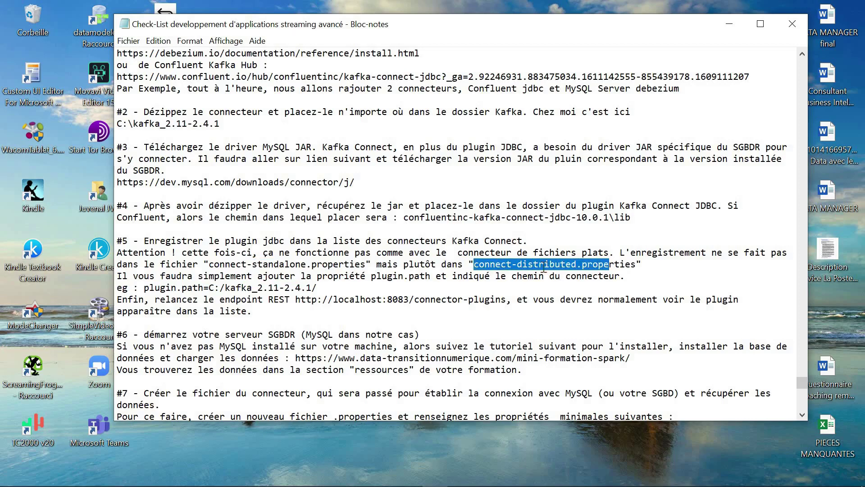
{"action": "left_click", "coordinate": [279, 265]}
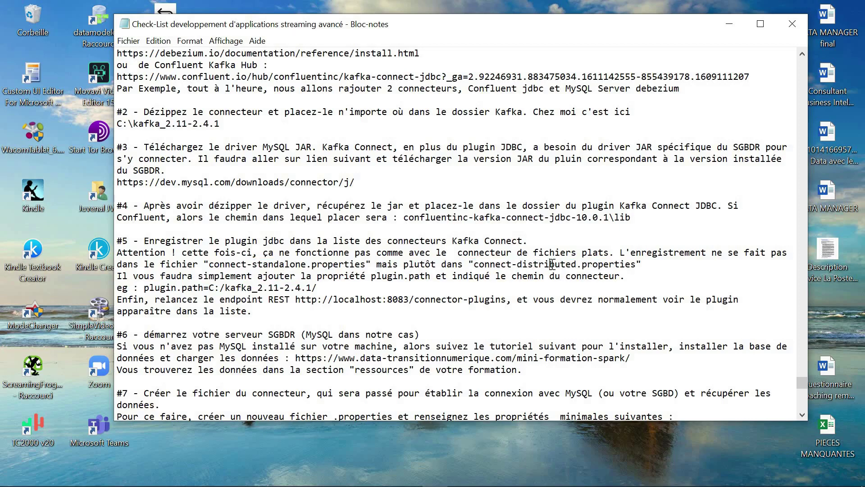
Review the step #5 instruction on adding the plugin.path property, including the example plugin.path=C:/kafka_2.11-2.4.1/.
{"action": "left_click_drag", "start_coordinate": [142, 275], "coordinate": [487, 278]}
{"action": "left_click", "coordinate": [486, 279]}
{"action": "left_click_drag", "start_coordinate": [376, 275], "coordinate": [485, 288]}
{"action": "left_click", "coordinate": [416, 292]}
{"action": "left_click_drag", "start_coordinate": [317, 287], "coordinate": [182, 276]}
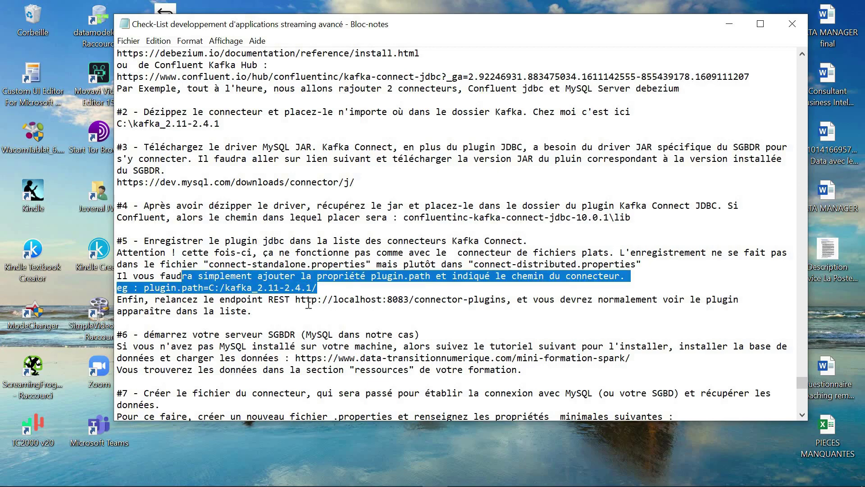
{"action": "left_click", "coordinate": [456, 324]}
Switch to the Command Prompt running Kafka Connect in standalone mode and terminate its batch job.
{"action": "mouse_move", "coordinate": [569, 455]}
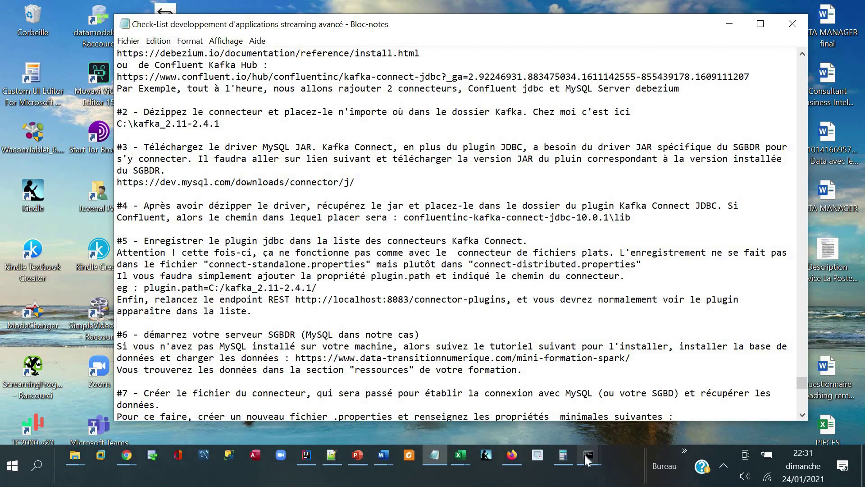
{"action": "left_click", "coordinate": [745, 395]}
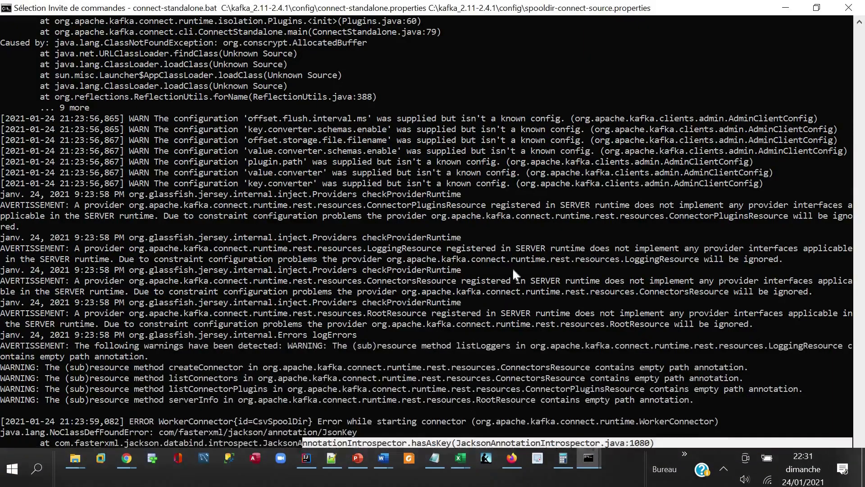
{"action": "scroll", "coordinate": [562, 327], "scroll_direction": "down", "scroll_amount": 15}
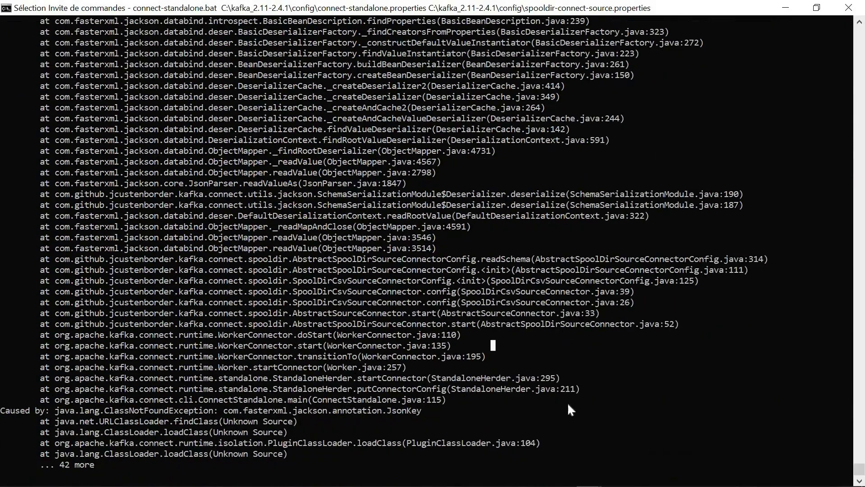
{"action": "right_click", "coordinate": [539, 405]}
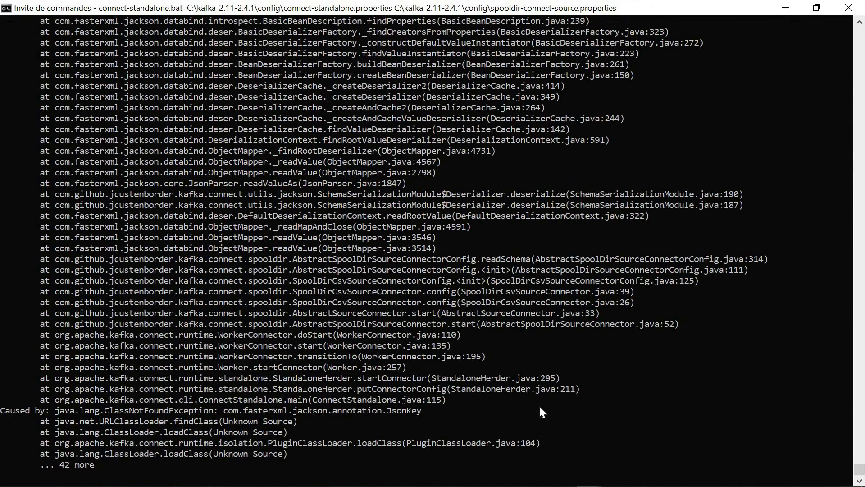
{"action": "key", "text": "ctrl+c"}
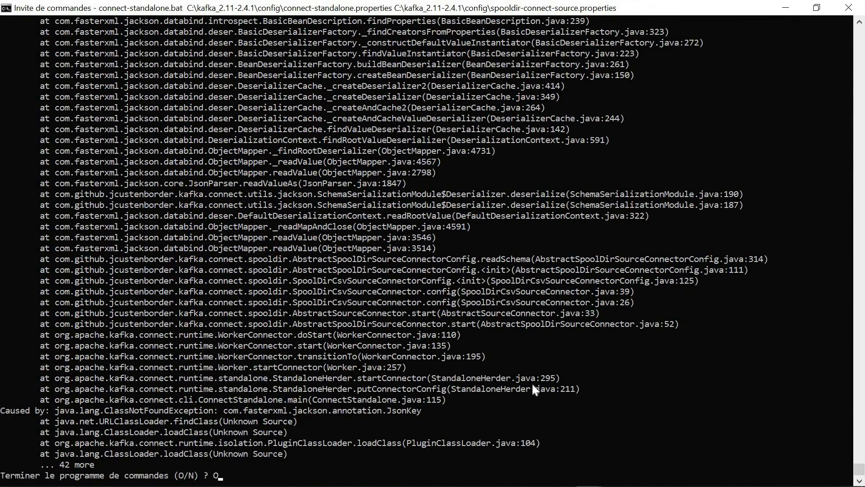
{"action": "key", "text": "Return"}
Start Kafka Connect in distributed mode with connect-distributed.bat C:\kafka_2.11-2.4.1\config\connect-distributed.properties.
{"action": "key", "text": "Up"}
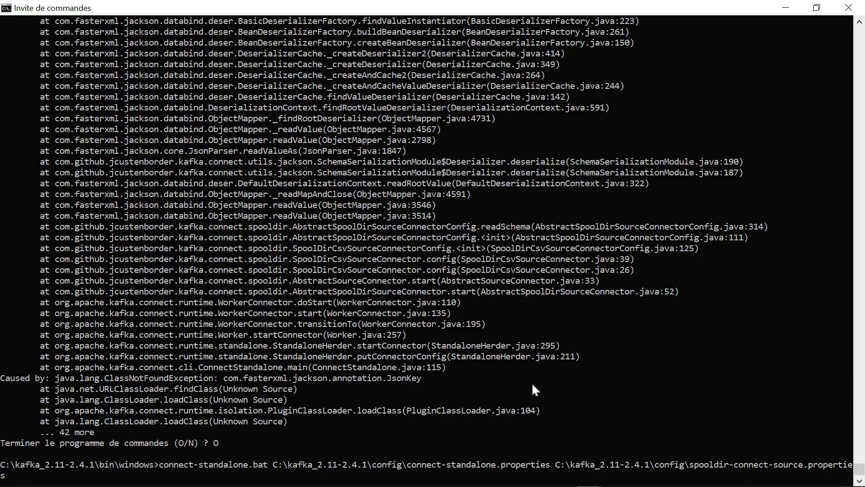
{"action": "key", "text": "Up"}
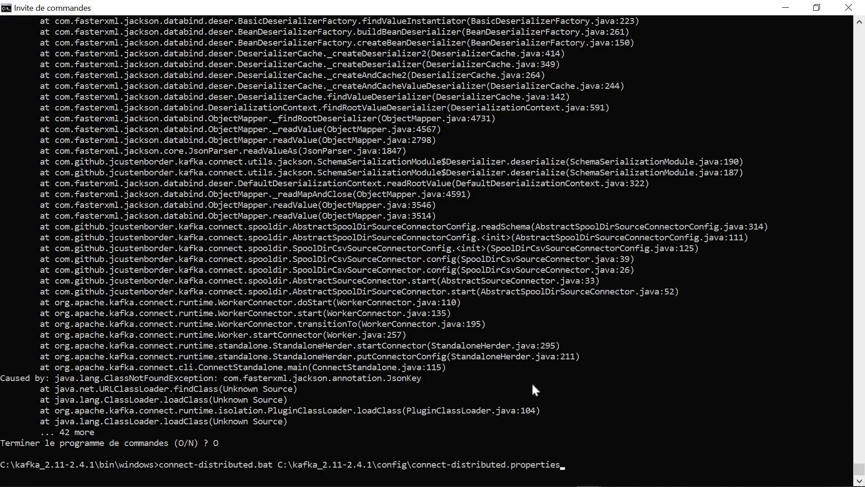
{"action": "key", "text": "Return"}
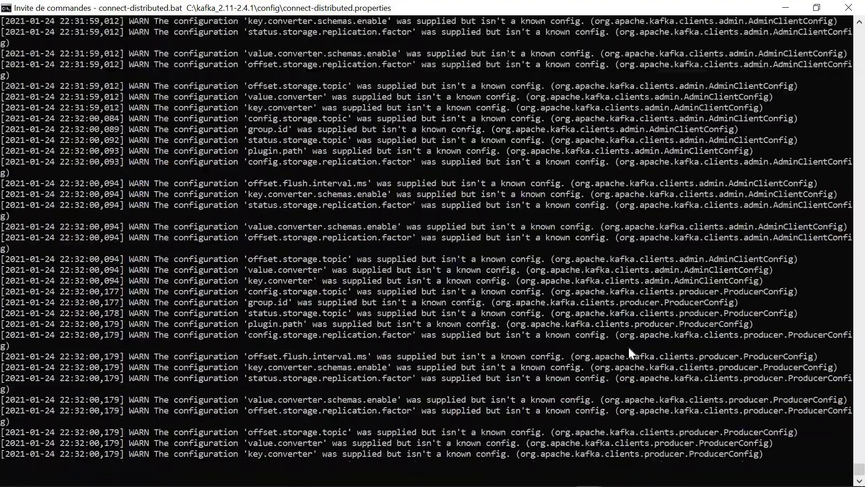
{"action": "scroll", "coordinate": [642, 288], "scroll_direction": "up", "scroll_amount": 10}
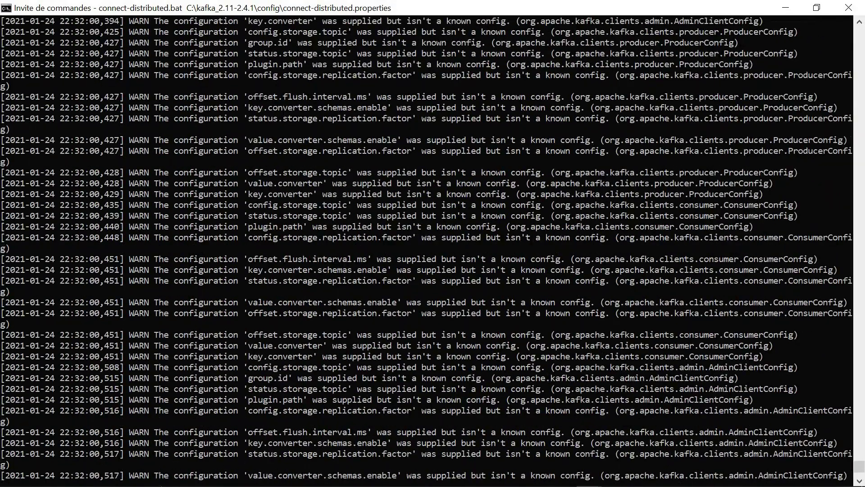
Switch to the localhost:8083/connector-plugins page in Chrome, reread the endpoint instruction in checklist step #5, and reload the page.
{"action": "mouse_move", "coordinate": [132, 457]}
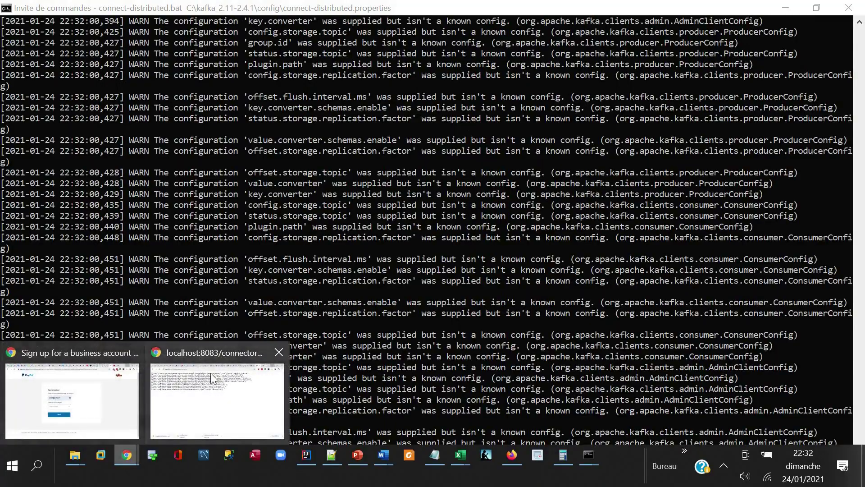
{"action": "left_click", "coordinate": [210, 372]}
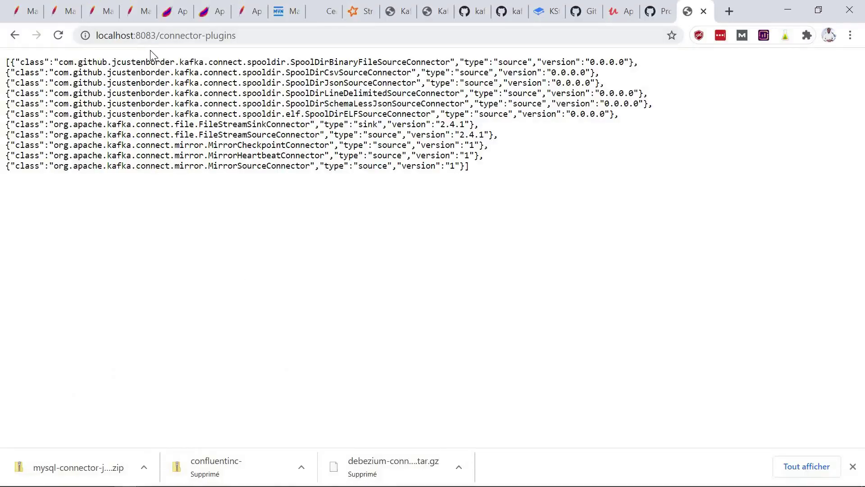
{"action": "left_click", "coordinate": [442, 459]}
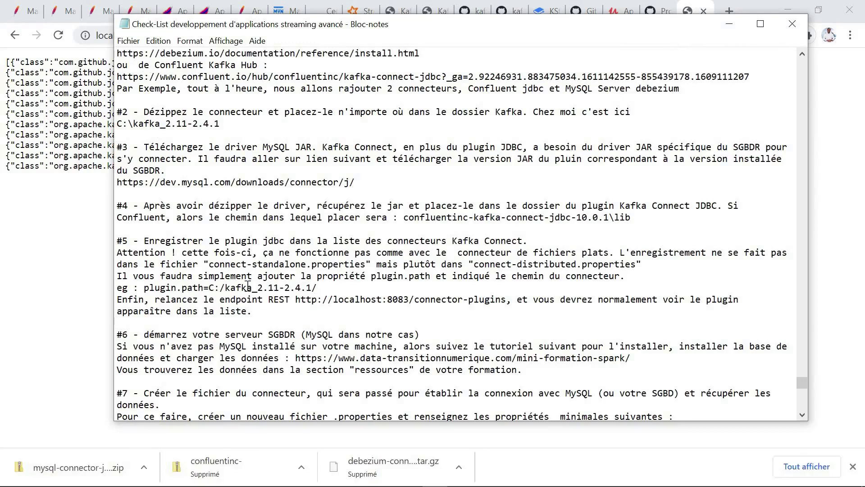
{"action": "left_click_drag", "start_coordinate": [199, 299], "coordinate": [507, 303]}
{"action": "left_click_drag", "start_coordinate": [571, 300], "coordinate": [680, 311]}
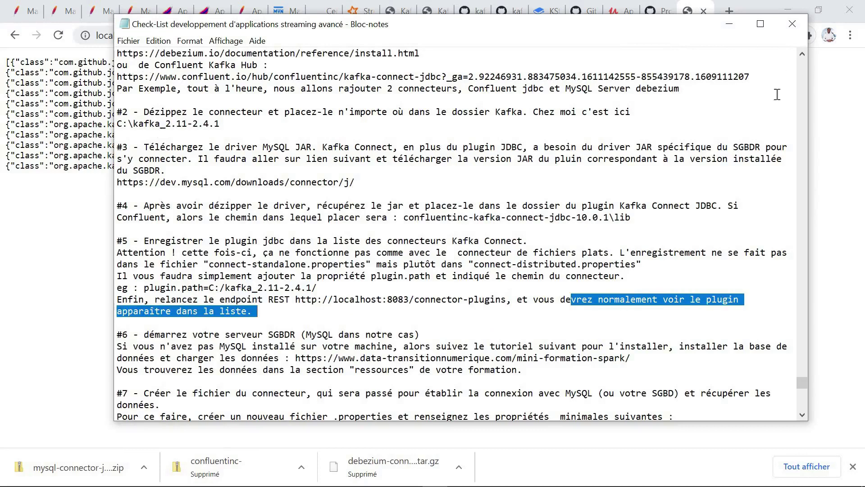
{"action": "left_click", "coordinate": [728, 27]}
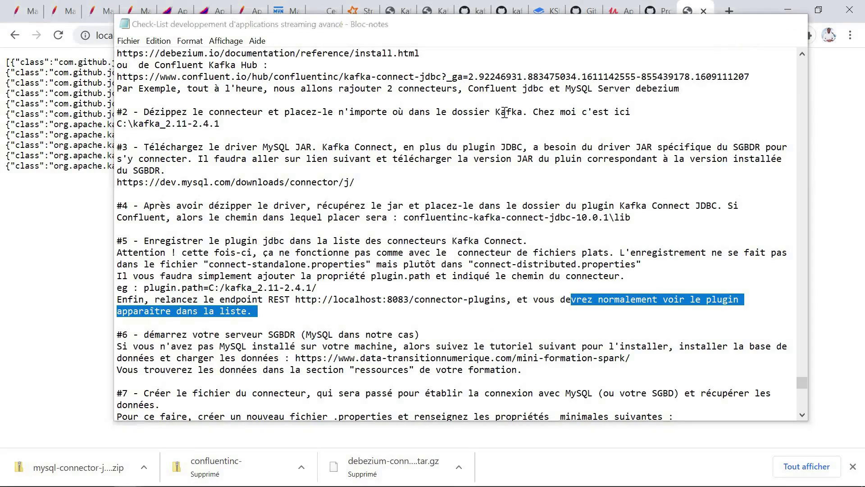
{"action": "left_click", "coordinate": [58, 35]}
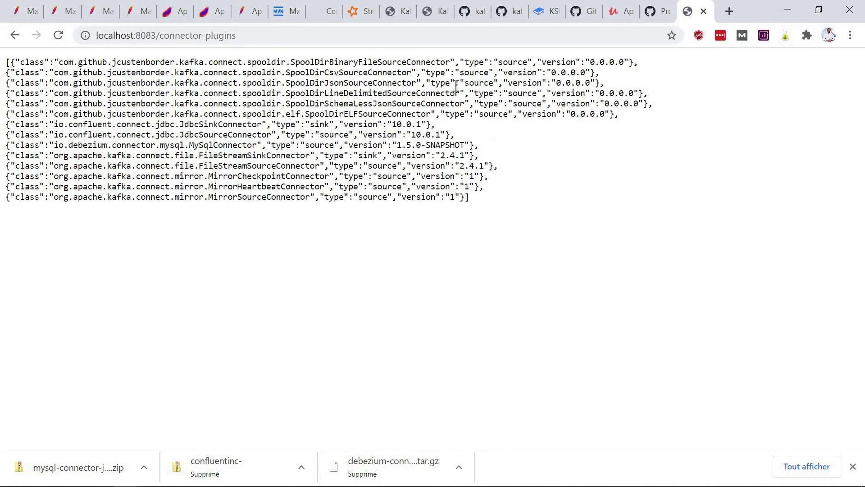
Examine the Confluent JDBC entries and the SpoolDir source connector classes in the connector plugin list.
{"action": "left_click_drag", "start_coordinate": [452, 131], "coordinate": [5, 124]}
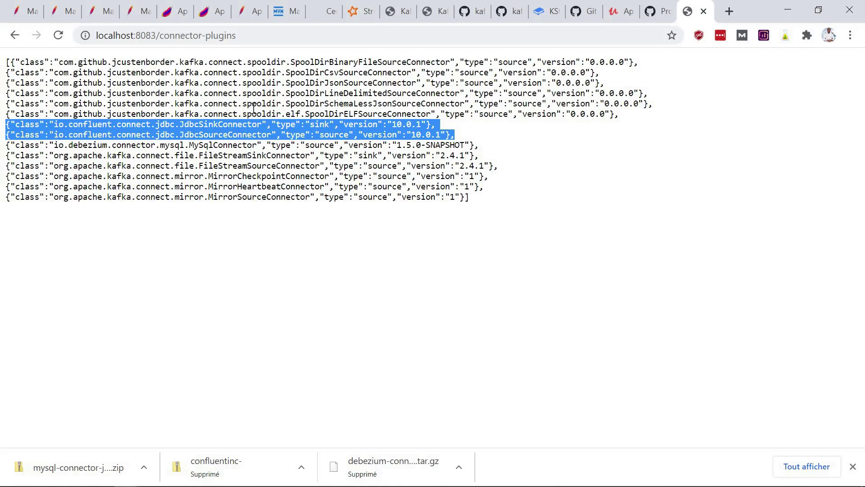
{"action": "left_click", "coordinate": [330, 69]}
{"action": "left_click_drag", "start_coordinate": [421, 72], "coordinate": [300, 68]}
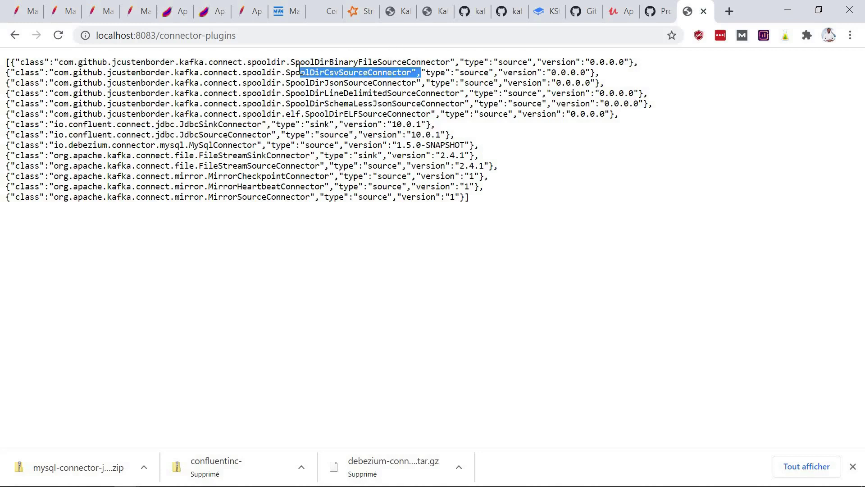
{"action": "left_click", "coordinate": [315, 93], "text": "shift"}
{"action": "left_click_drag", "start_coordinate": [373, 92], "coordinate": [331, 93]}
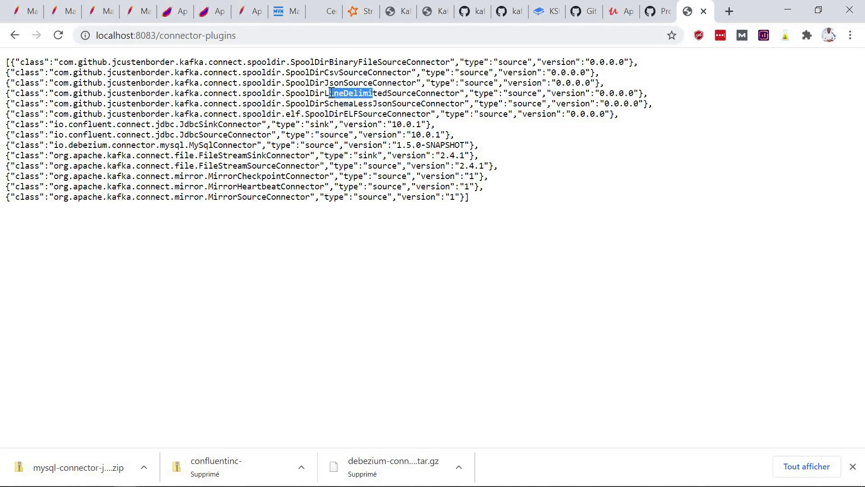
{"action": "left_click_drag", "start_coordinate": [411, 114], "coordinate": [148, 67]}
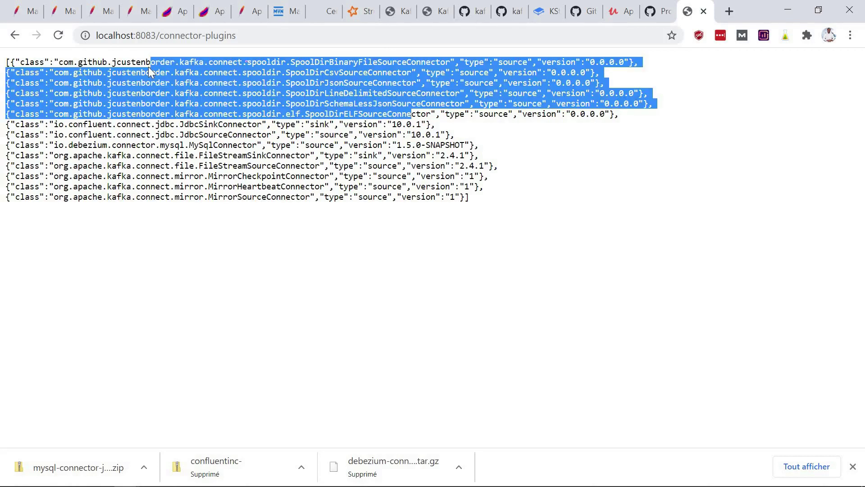
{"action": "left_click", "coordinate": [148, 67]}
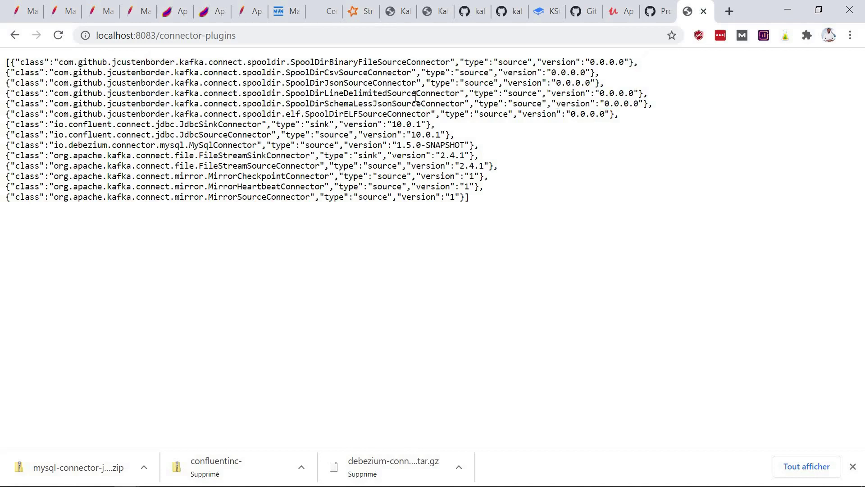
{"action": "left_click_drag", "start_coordinate": [476, 116], "coordinate": [84, 64]}
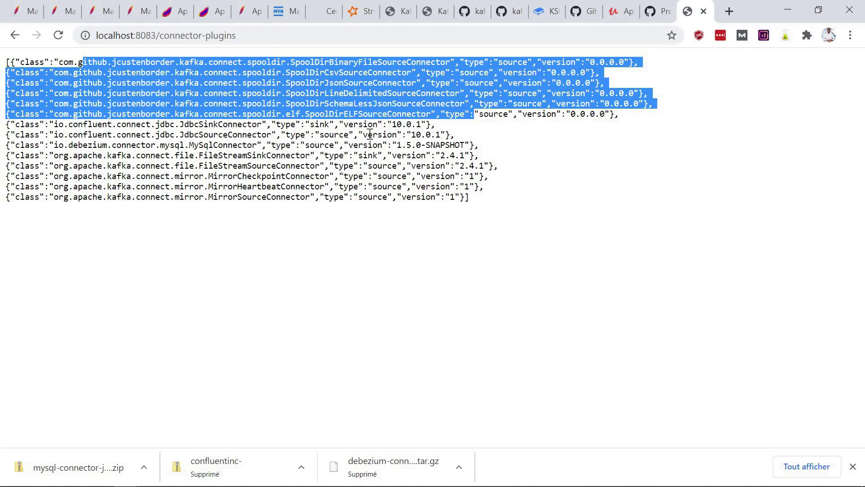
Compare the JdbcSinkConnector, JdbcSourceConnector and Debezium MySqlConnector entries in the plugin list.
{"action": "left_click_drag", "start_coordinate": [75, 124], "coordinate": [263, 124]}
{"action": "left_click_drag", "start_coordinate": [340, 124], "coordinate": [64, 136]}
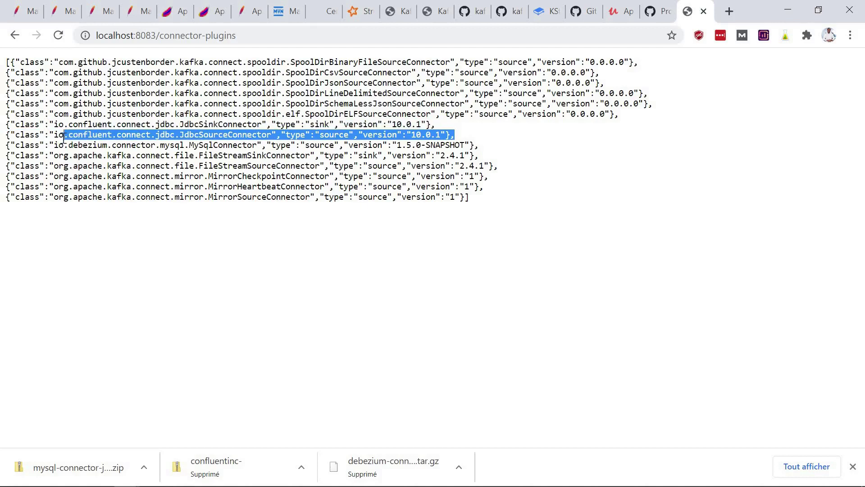
{"action": "left_click_drag", "start_coordinate": [436, 126], "coordinate": [53, 122]}
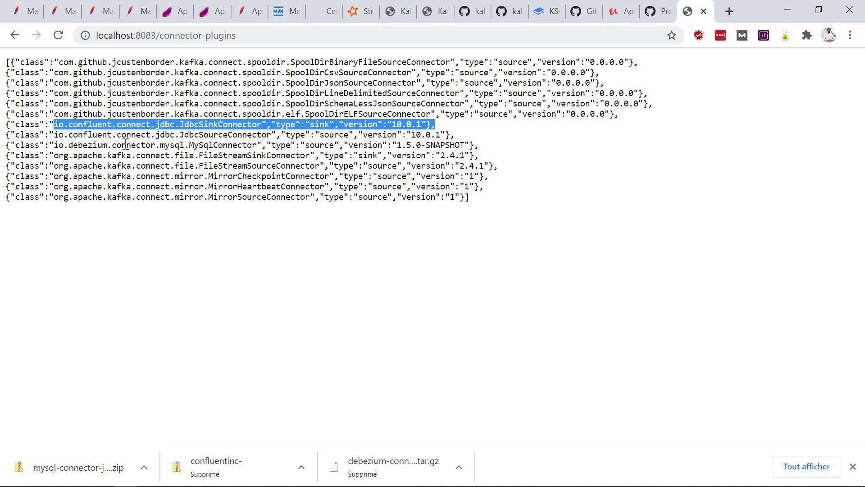
{"action": "left_click_drag", "start_coordinate": [68, 145], "coordinate": [4, 124]}
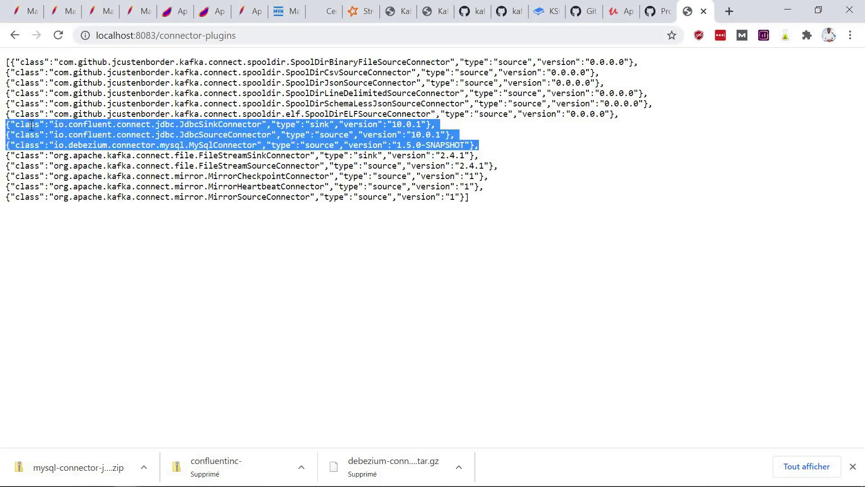
Switch back to the Notepad checklist and review step #6 on starting the MySQL server and loading the data.
{"action": "left_click", "coordinate": [788, 10]}
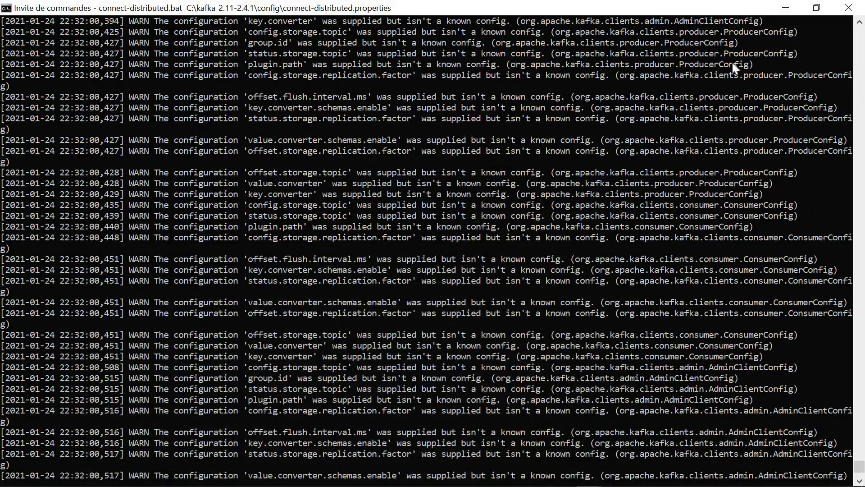
{"action": "mouse_move", "coordinate": [386, 465]}
{"action": "left_click", "coordinate": [436, 457]}
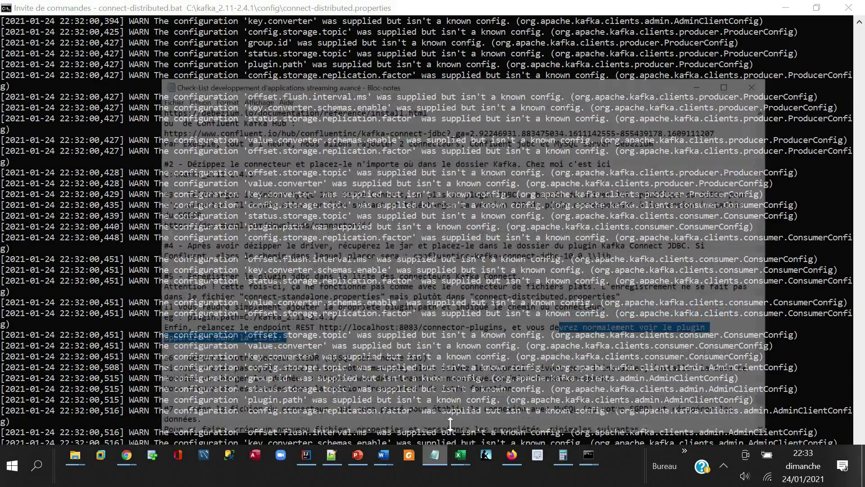
{"action": "scroll", "coordinate": [402, 224], "scroll_direction": "down", "scroll_amount": 5}
{"action": "scroll", "coordinate": [402, 224], "scroll_direction": "down", "scroll_amount": 2}
{"action": "scroll", "coordinate": [356, 228], "scroll_direction": "up", "scroll_amount": 3}
{"action": "left_click", "coordinate": [305, 240]}
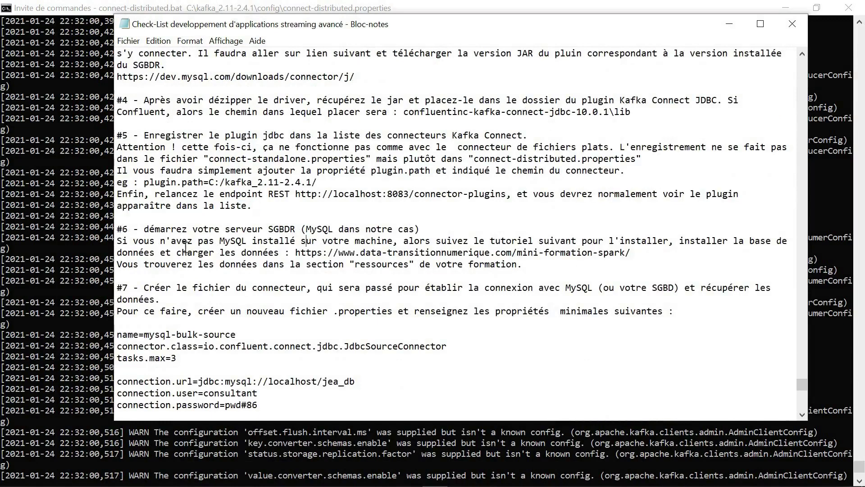
{"action": "left_click_drag", "start_coordinate": [117, 241], "coordinate": [361, 264]}
{"action": "left_click", "coordinate": [426, 311]}
{"action": "left_click_drag", "start_coordinate": [118, 241], "coordinate": [376, 254]}
{"action": "left_click", "coordinate": [420, 262]}
{"action": "left_click_drag", "start_coordinate": [633, 252], "coordinate": [290, 253]}
{"action": "key", "text": "ctrl+c"}
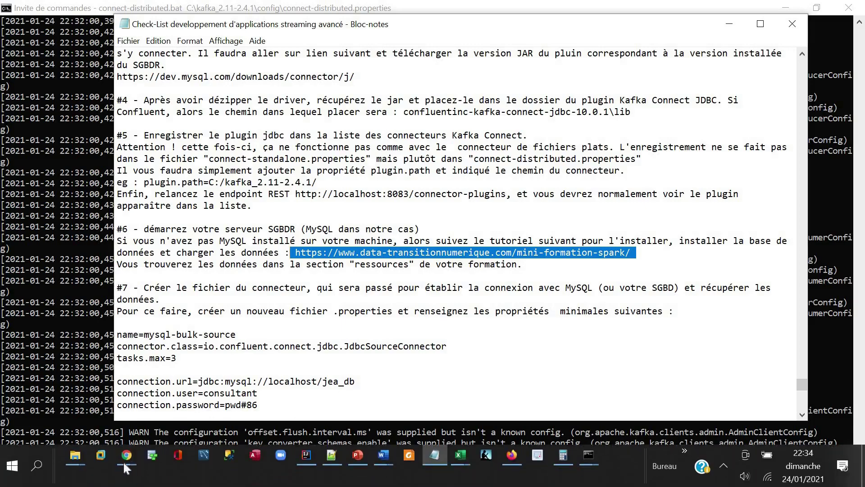
{"action": "left_click", "coordinate": [123, 462]}
{"action": "left_click", "coordinate": [193, 417]}
{"action": "key", "text": "ctrl+t"}
{"action": "key", "text": "ctrl+v"}
{"action": "key", "text": "Return"}
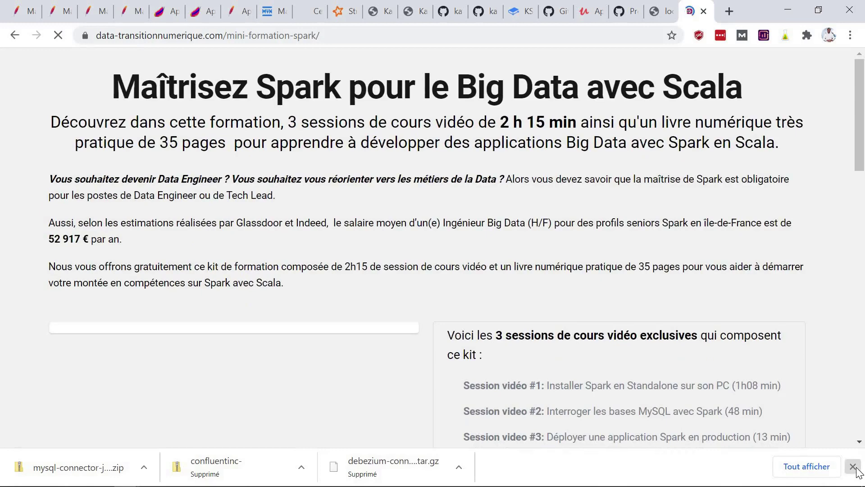
{"action": "left_click", "coordinate": [854, 466]}
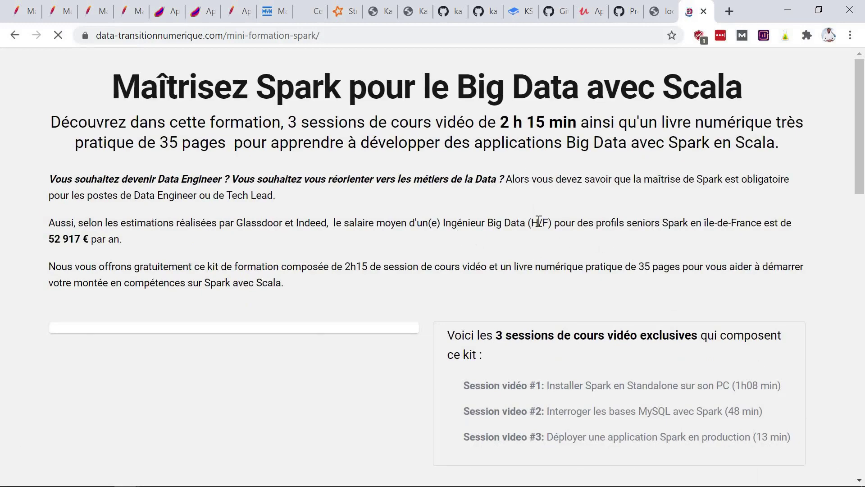
Review the tutorial page's session summary, focusing on Session 2 about querying MySQL databases with Spark.
{"action": "scroll", "coordinate": [535, 259], "scroll_direction": "down", "scroll_amount": 10}
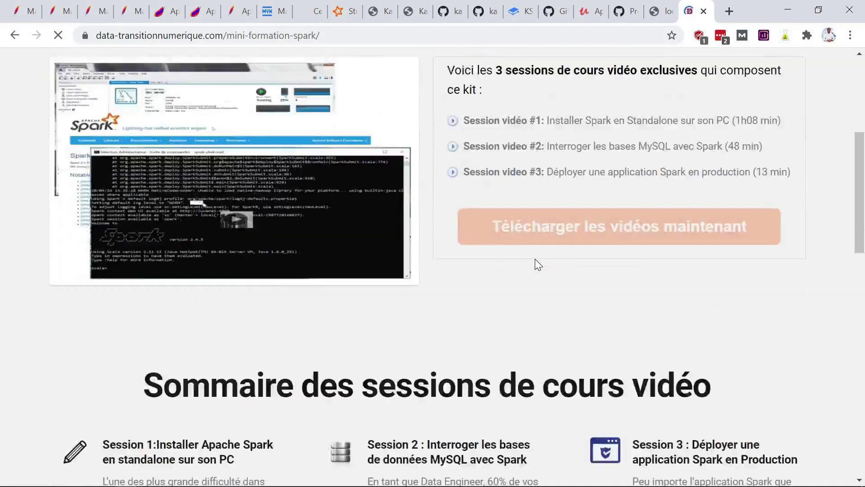
{"action": "scroll", "coordinate": [535, 261], "scroll_direction": "down", "scroll_amount": 6}
{"action": "scroll", "coordinate": [535, 262], "scroll_direction": "up", "scroll_amount": 6}
{"action": "left_click_drag", "start_coordinate": [377, 239], "coordinate": [484, 291]}
{"action": "scroll", "coordinate": [502, 311], "scroll_direction": "down", "scroll_amount": 3}
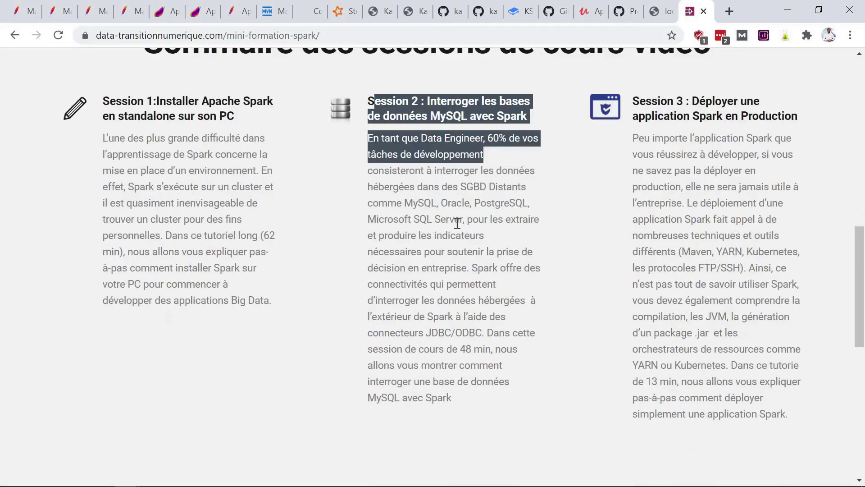
{"action": "left_click_drag", "start_coordinate": [436, 100], "coordinate": [519, 123]}
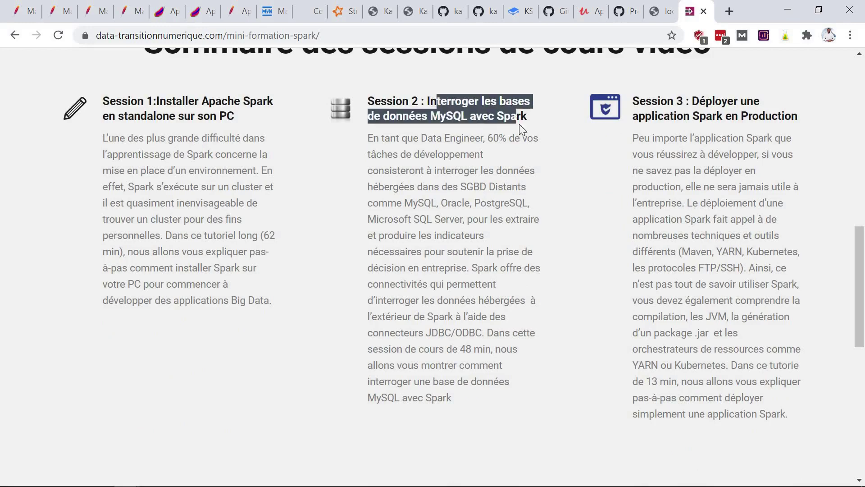
{"action": "left_click_drag", "start_coordinate": [477, 401], "coordinate": [373, 116]}
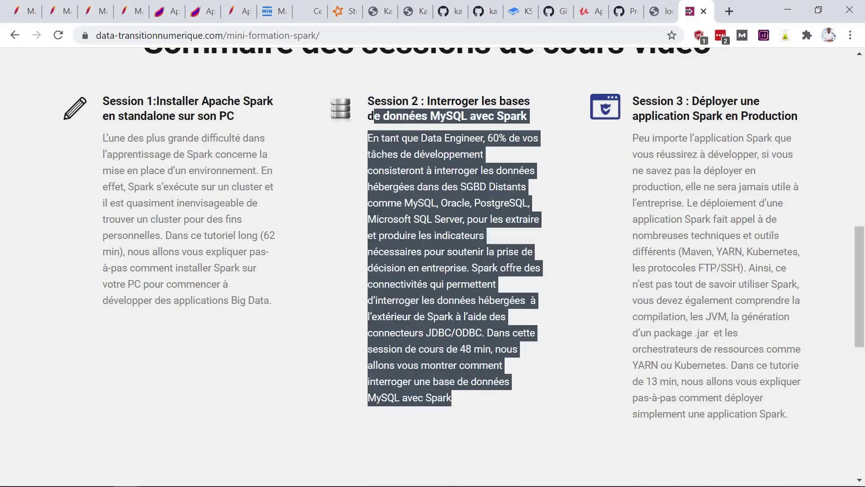
{"action": "left_click", "coordinate": [574, 294]}
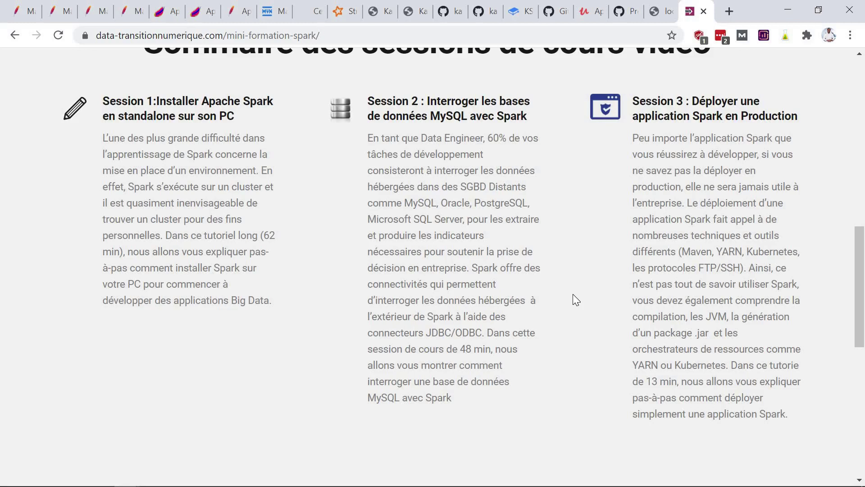
Switch to File Explorer and look at the orderline and orders data files in the Ressources\data folder, returning to the course folder before minimizing it.
{"action": "left_click", "coordinate": [788, 10]}
{"action": "mouse_move", "coordinate": [75, 455]}
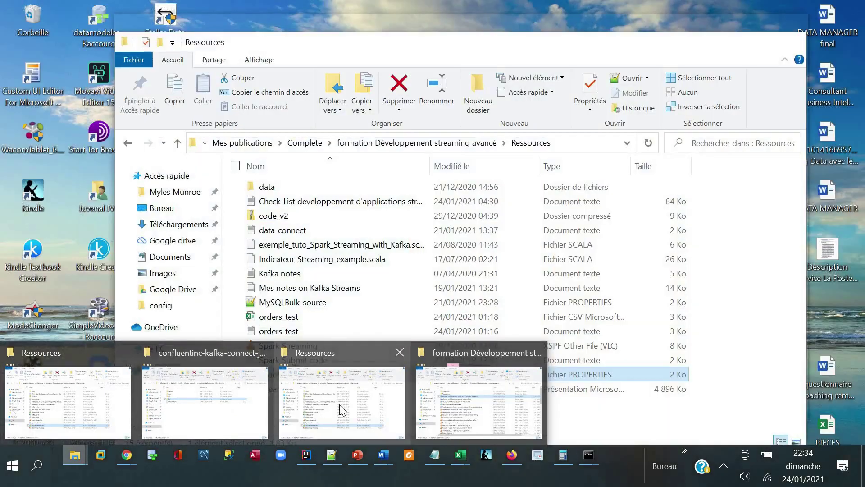
{"action": "left_click", "coordinate": [342, 407]}
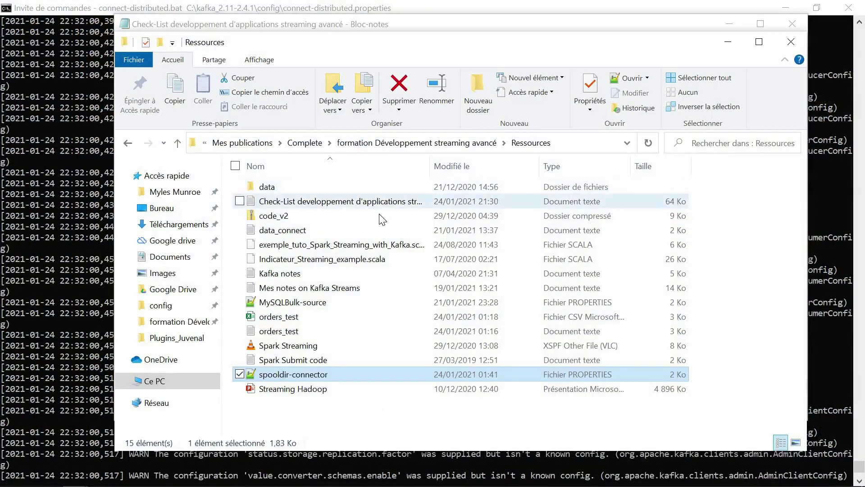
{"action": "double_click", "coordinate": [382, 187]}
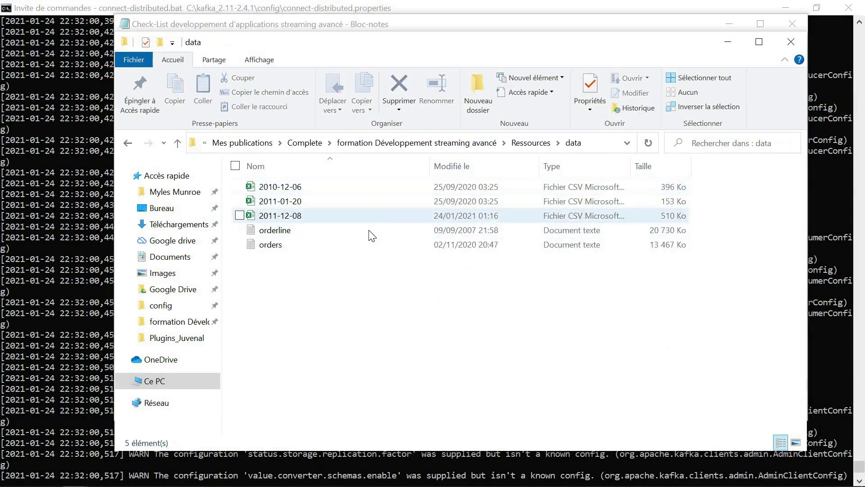
{"action": "left_click", "coordinate": [295, 233]}
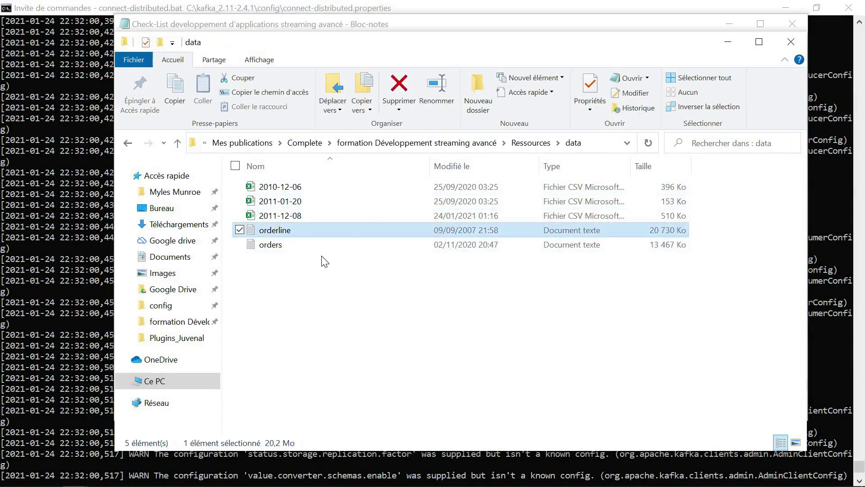
{"action": "left_click", "coordinate": [449, 146]}
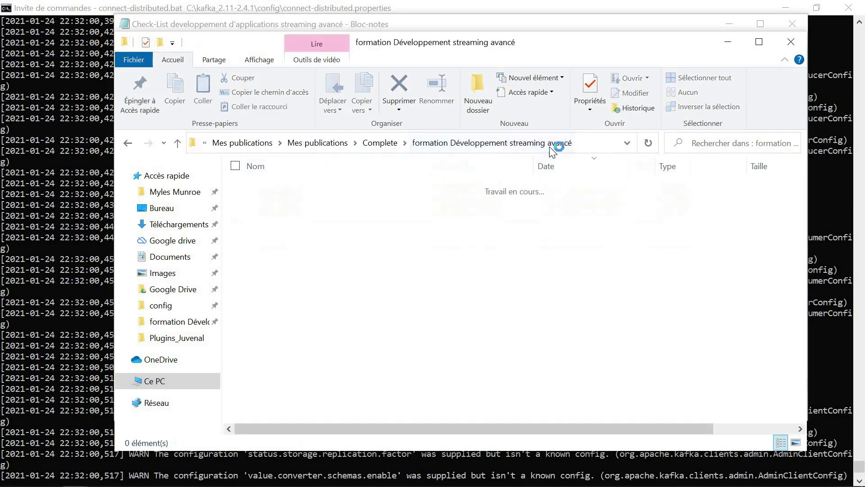
{"action": "left_click", "coordinate": [727, 43]}
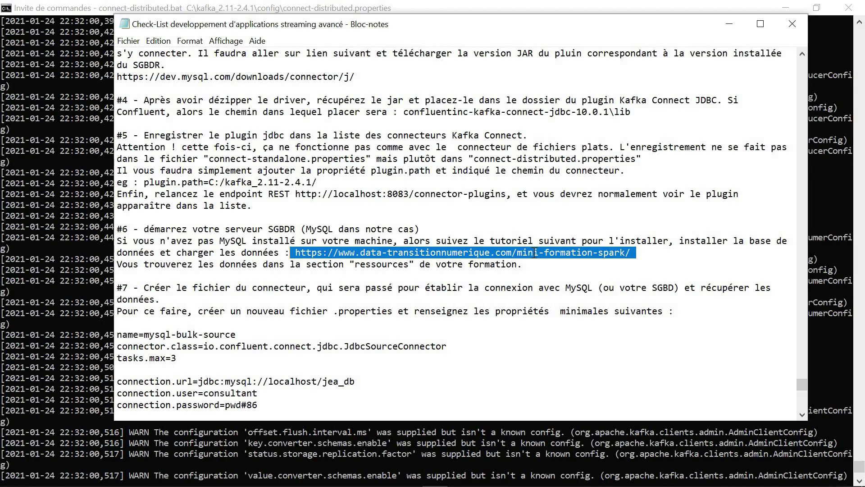
Review the step #6 tutorial link and the note on the data's location in the Notepad checklist.
{"action": "left_click", "coordinate": [654, 253]}
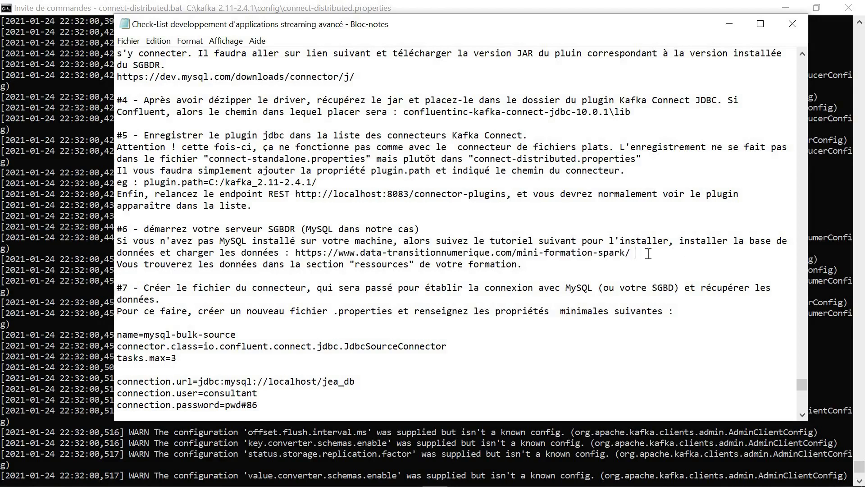
{"action": "left_click_drag", "start_coordinate": [459, 264], "coordinate": [117, 264]}
{"action": "left_click_drag", "start_coordinate": [645, 253], "coordinate": [297, 255]}
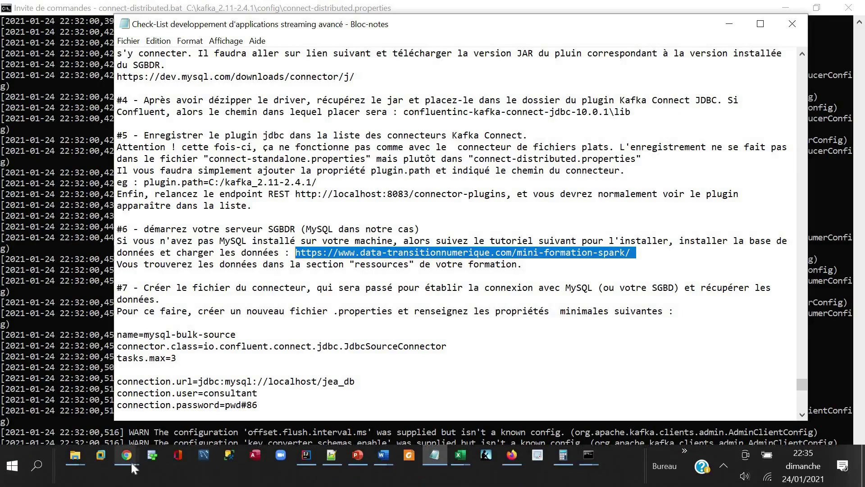
Visit dtn.podia.com in a new Chrome tab and open the course page "Maîtrisez Spark pour le Big Data avec Scala".
{"action": "left_click", "coordinate": [129, 457]}
{"action": "left_click", "coordinate": [236, 383]}
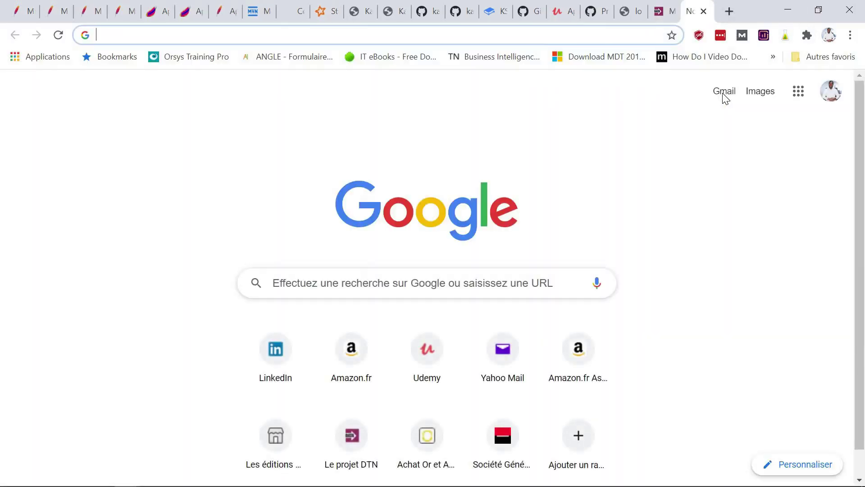
{"action": "type", "text": "dtn.podia.com"}
{"action": "key", "text": "Return"}
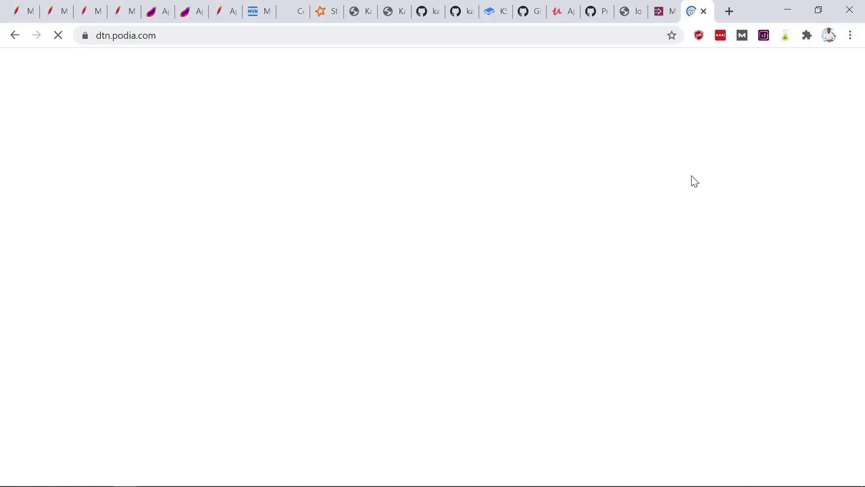
{"action": "scroll", "coordinate": [631, 190], "scroll_direction": "down", "scroll_amount": 15}
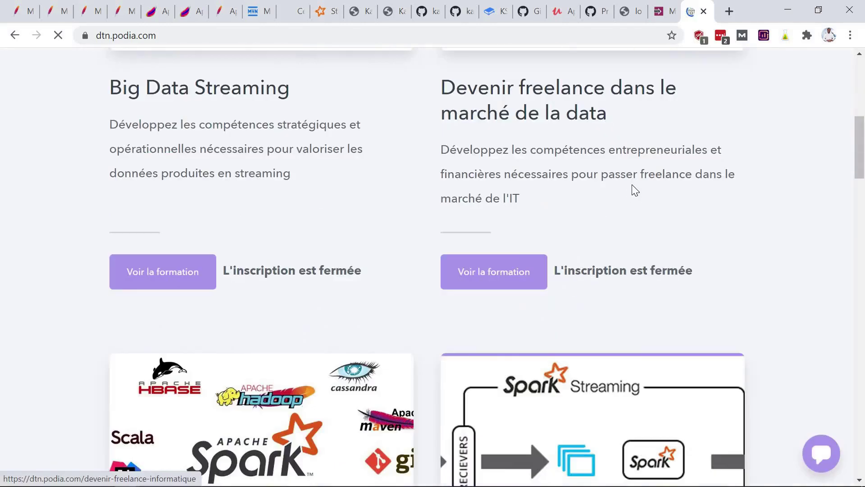
{"action": "scroll", "coordinate": [599, 209], "scroll_direction": "down", "scroll_amount": 3}
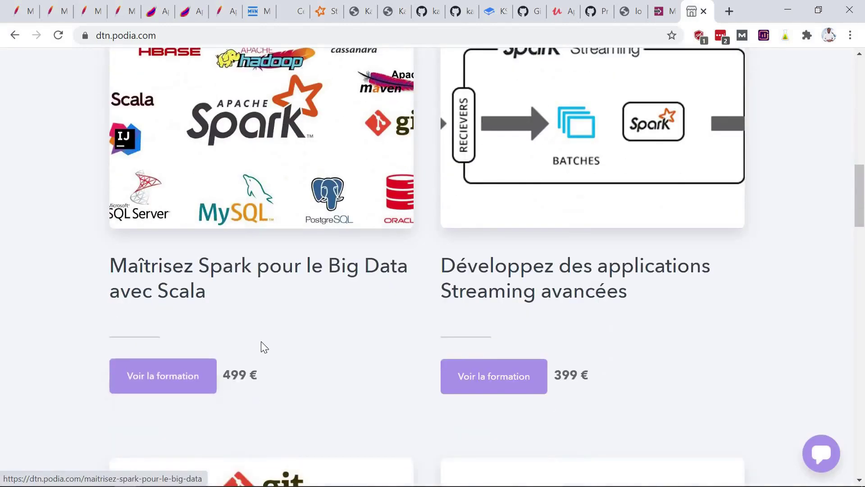
{"action": "scroll", "coordinate": [264, 345], "scroll_direction": "up", "scroll_amount": 1}
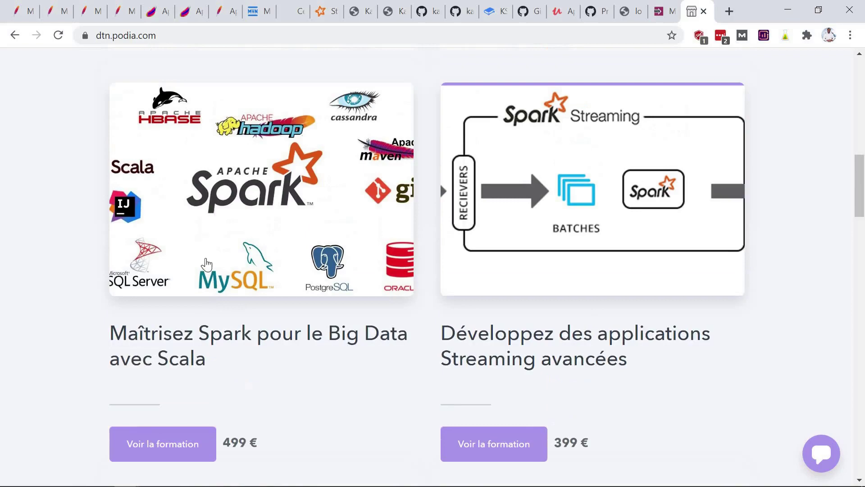
{"action": "left_click", "coordinate": [163, 455]}
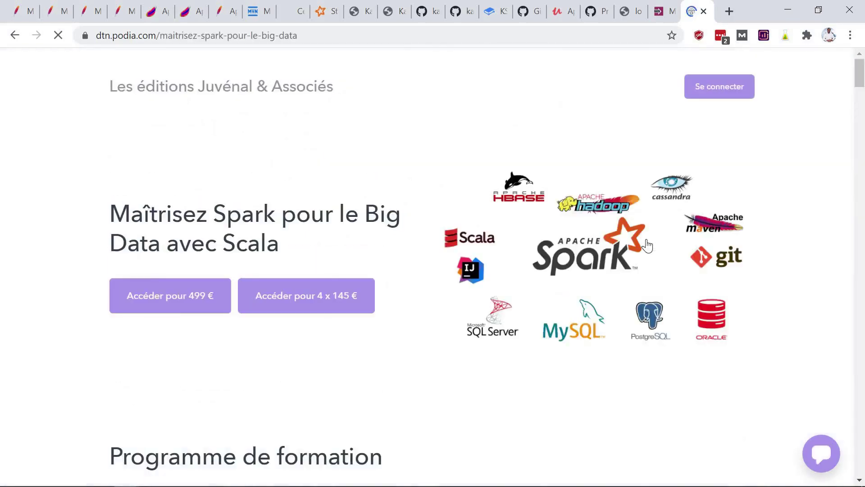
Examine section "4 - Spark et les bases de données" of the course programme, focusing on the Spark & MySQL lesson.
{"action": "scroll", "coordinate": [649, 243], "scroll_direction": "down", "scroll_amount": 5}
{"action": "scroll", "coordinate": [649, 244], "scroll_direction": "up", "scroll_amount": 4}
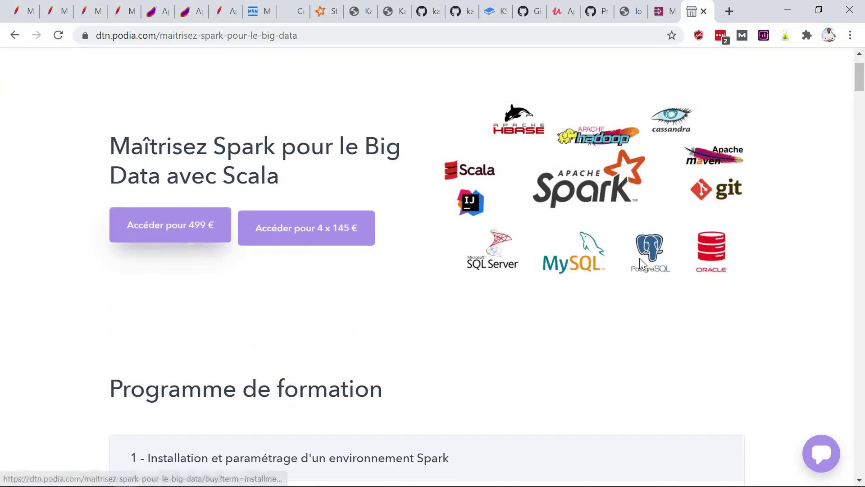
{"action": "scroll", "coordinate": [735, 150], "scroll_direction": "down", "scroll_amount": 2}
{"action": "left_click_drag", "start_coordinate": [860, 85], "coordinate": [858, 228]}
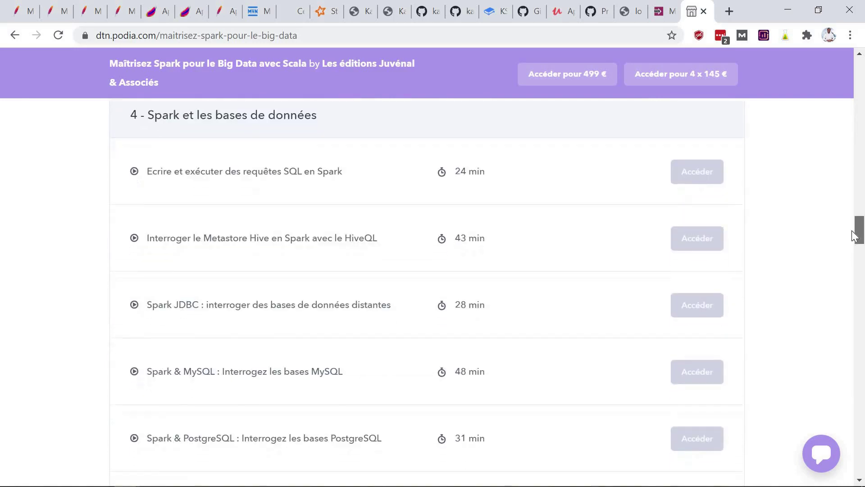
{"action": "scroll", "coordinate": [350, 344], "scroll_direction": "down", "scroll_amount": 2}
{"action": "left_click_drag", "start_coordinate": [152, 301], "coordinate": [401, 320]}
{"action": "left_click", "coordinate": [567, 308]}
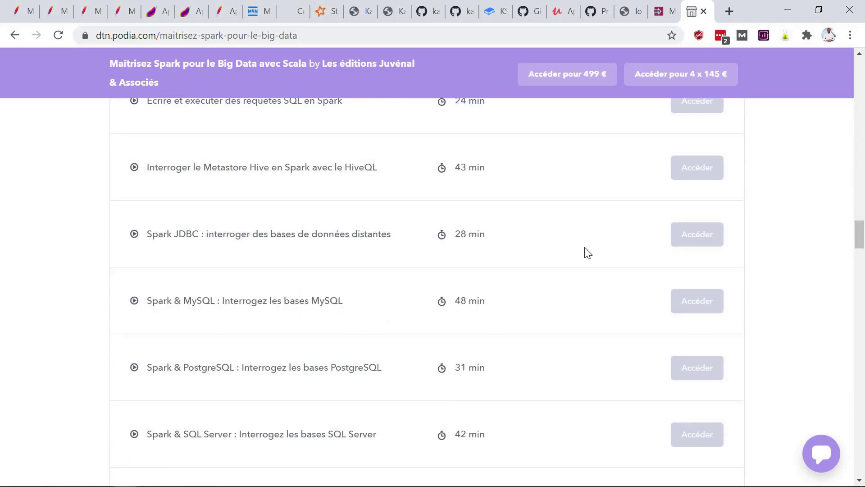
Close the Podia course tab and the mini-formation-spark tab and return to the Notepad checklist.
{"action": "left_click", "coordinate": [704, 12]}
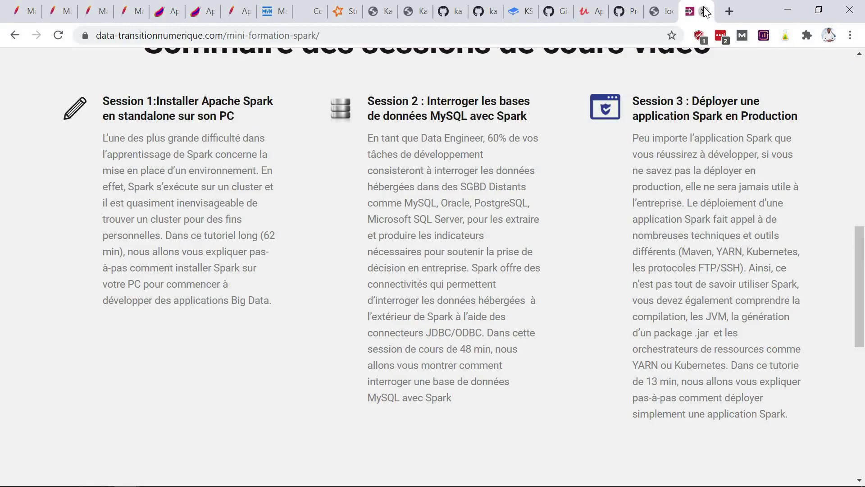
{"action": "left_click", "coordinate": [706, 11]}
{"action": "left_click", "coordinate": [788, 10]}
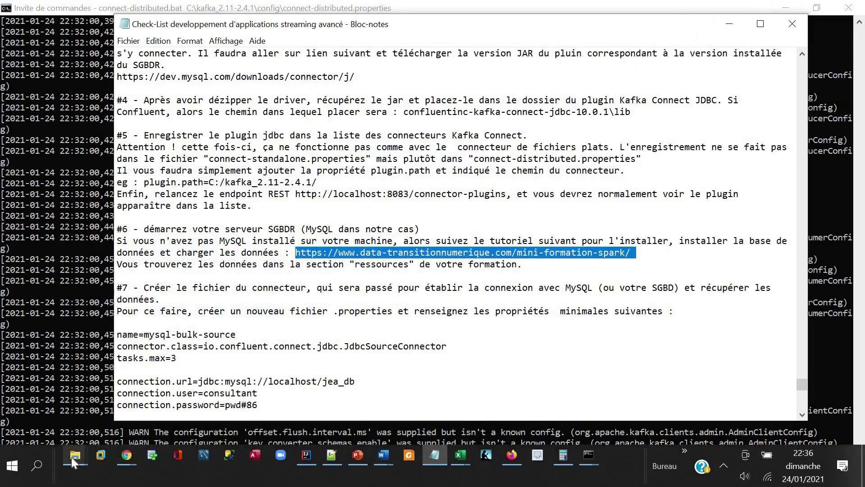
Recheck the Ressources\data folder in File Explorer against the checklist note saying the data is in the "ressources" section.
{"action": "mouse_move", "coordinate": [72, 457]}
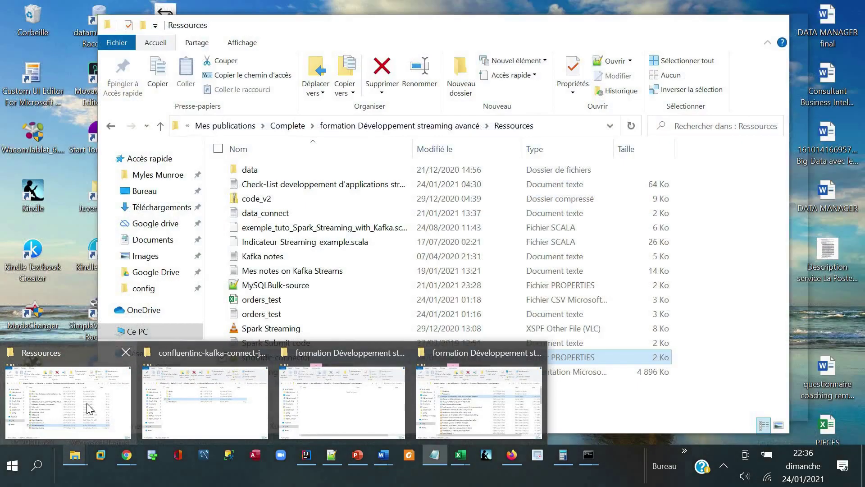
{"action": "left_click", "coordinate": [86, 403]}
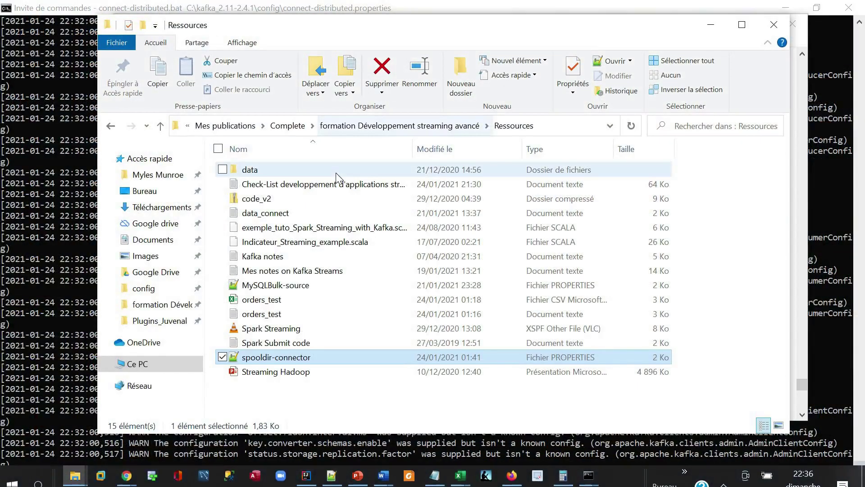
{"action": "double_click", "coordinate": [336, 172]}
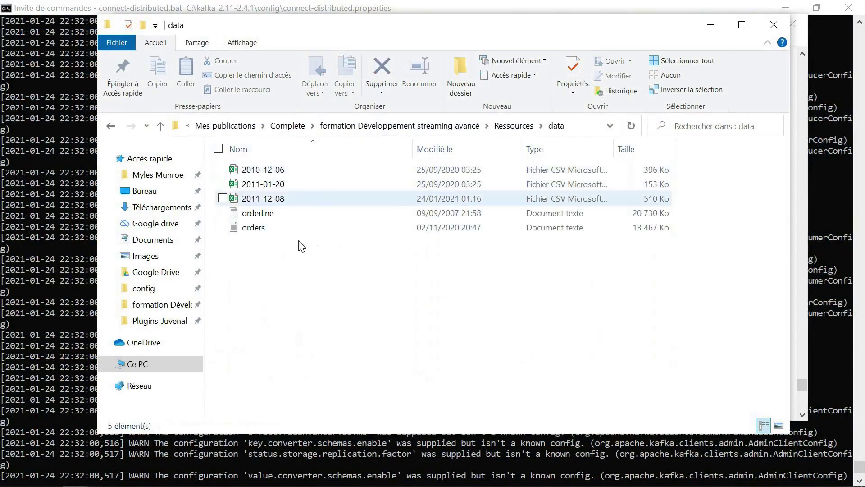
{"action": "left_click", "coordinate": [432, 125]}
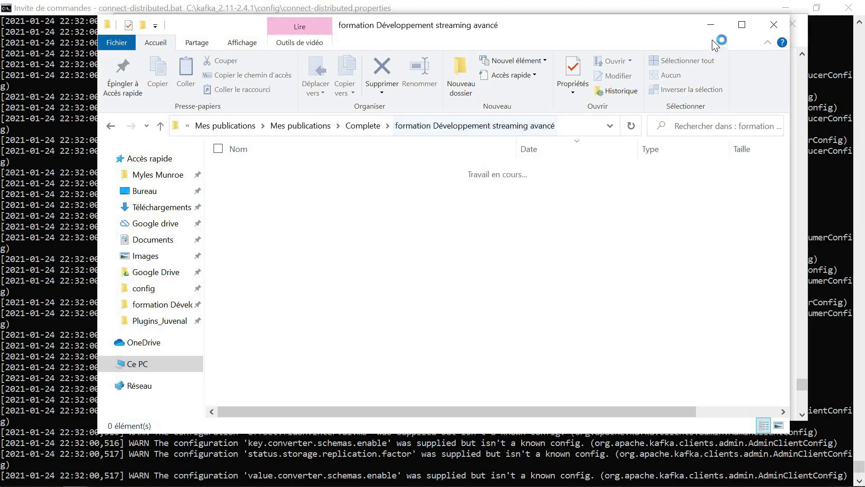
{"action": "left_click", "coordinate": [720, 28]}
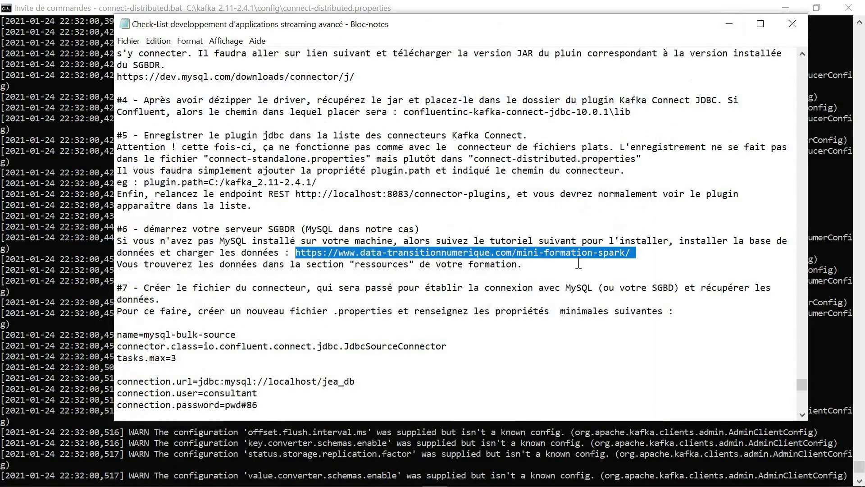
{"action": "mouse_move", "coordinate": [538, 484]}
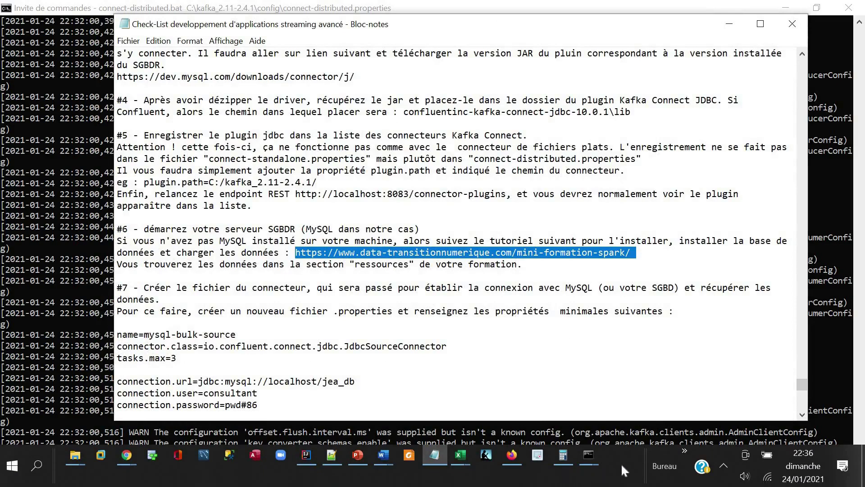
{"action": "left_click_drag", "start_coordinate": [242, 264], "coordinate": [409, 265]}
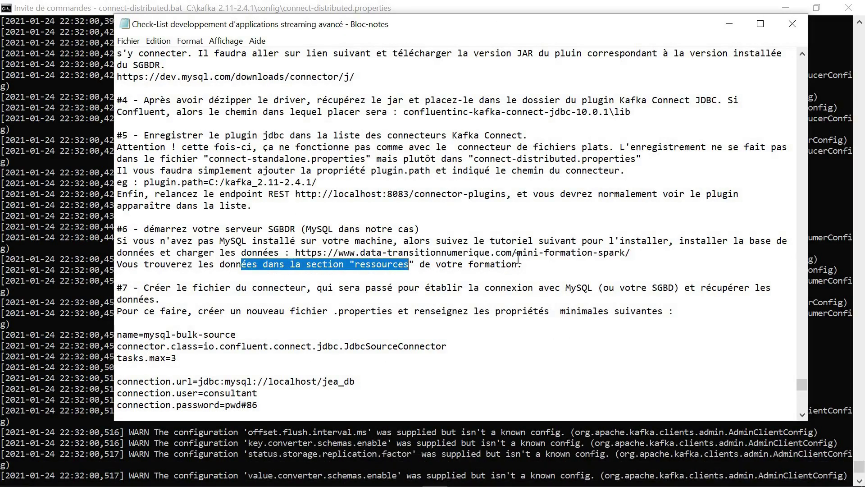
Open the Windows Task Manager and start the MySQL80 service.
{"action": "right_click", "coordinate": [624, 462]}
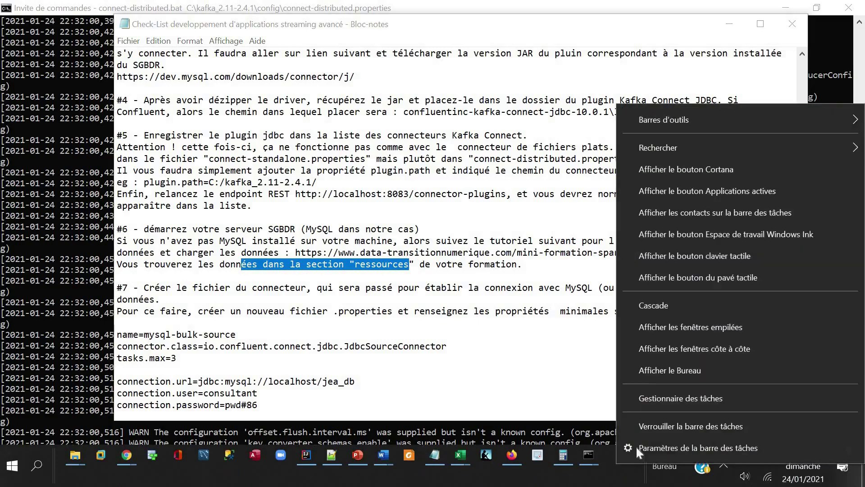
{"action": "left_click", "coordinate": [666, 397]}
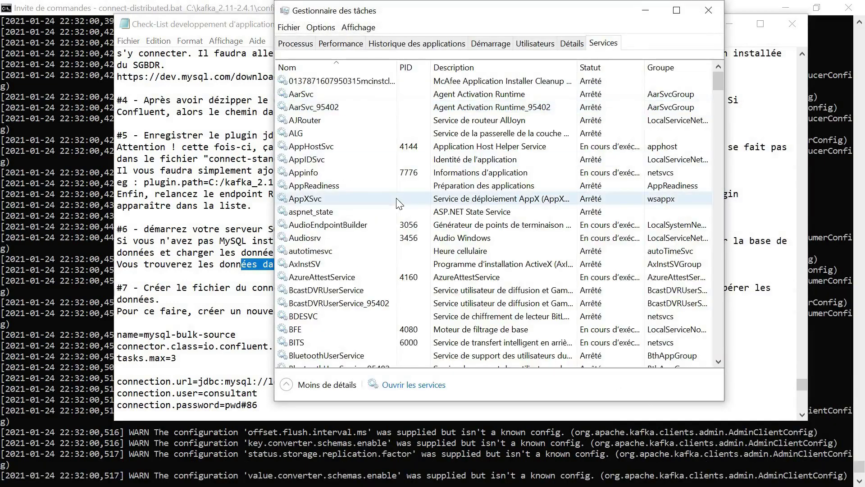
{"action": "scroll", "coordinate": [651, 209], "scroll_direction": "down", "scroll_amount": 10}
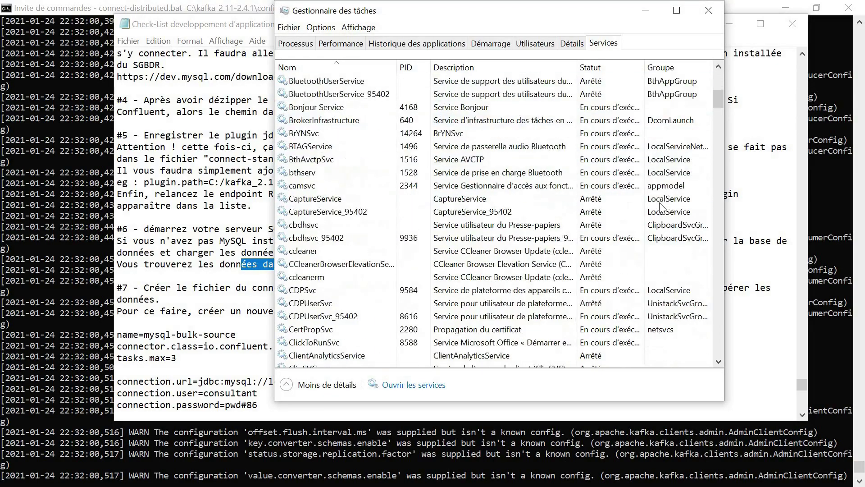
{"action": "scroll", "coordinate": [624, 218], "scroll_direction": "down", "scroll_amount": 20}
{"action": "scroll", "coordinate": [562, 233], "scroll_direction": "up", "scroll_amount": 2}
{"action": "scroll", "coordinate": [563, 233], "scroll_direction": "up", "scroll_amount": 2}
{"action": "scroll", "coordinate": [563, 233], "scroll_direction": "down", "scroll_amount": 3}
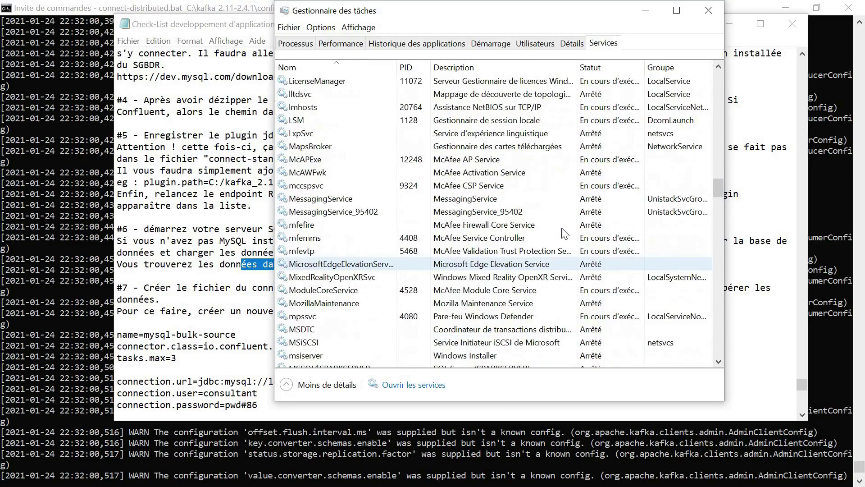
{"action": "scroll", "coordinate": [563, 234], "scroll_direction": "down", "scroll_amount": 2}
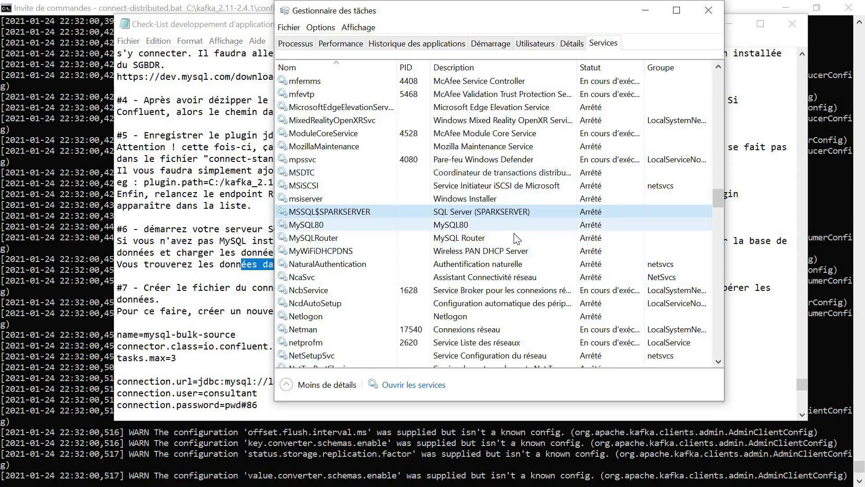
{"action": "scroll", "coordinate": [516, 242], "scroll_direction": "down", "scroll_amount": 1}
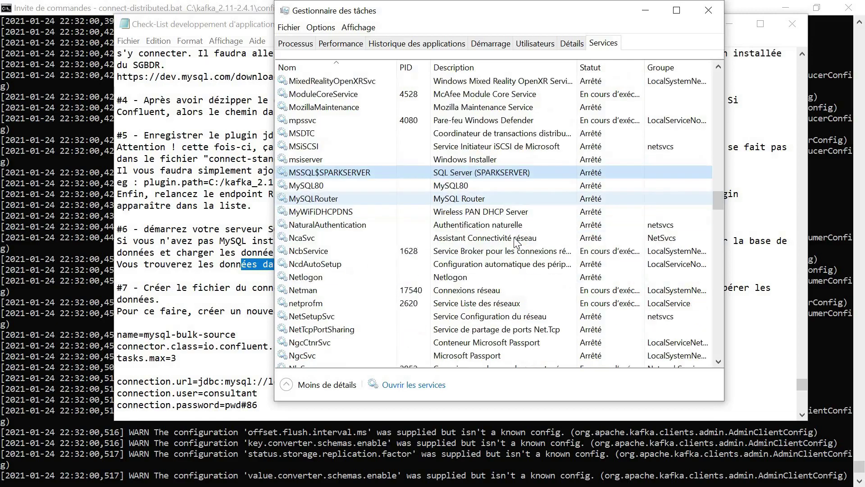
{"action": "left_click", "coordinate": [535, 185]}
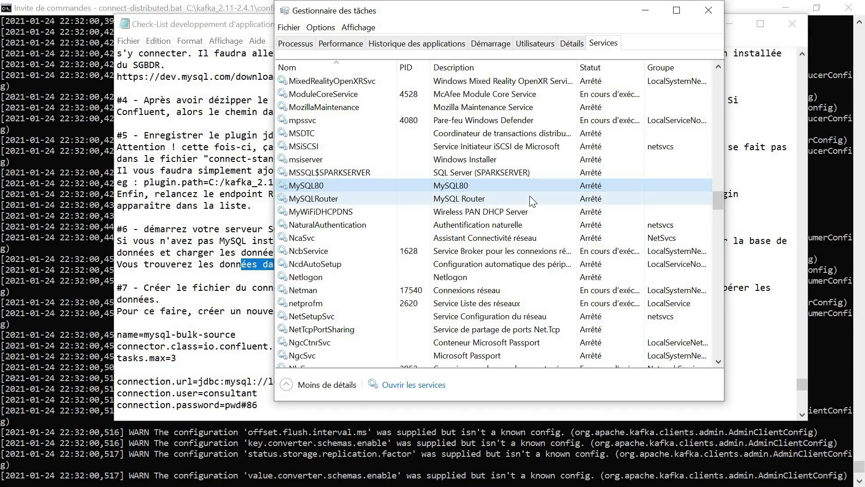
{"action": "right_click", "coordinate": [506, 185]}
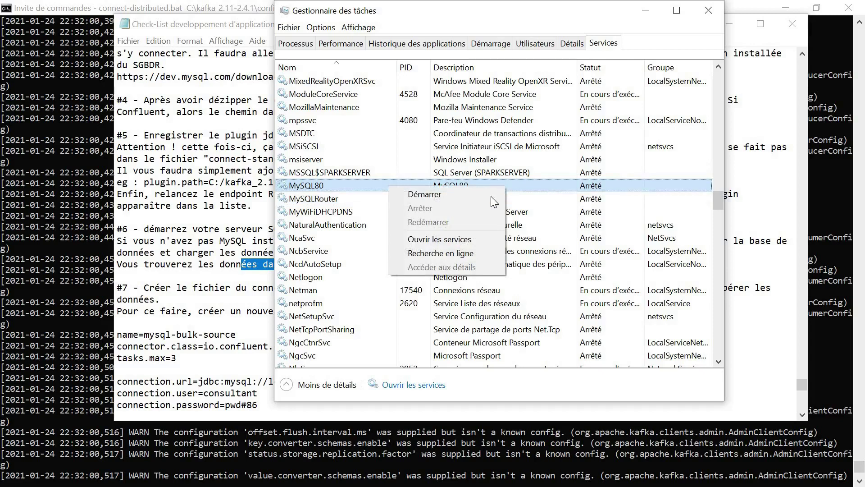
{"action": "left_click", "coordinate": [491, 196]}
{"action": "left_click", "coordinate": [480, 201]}
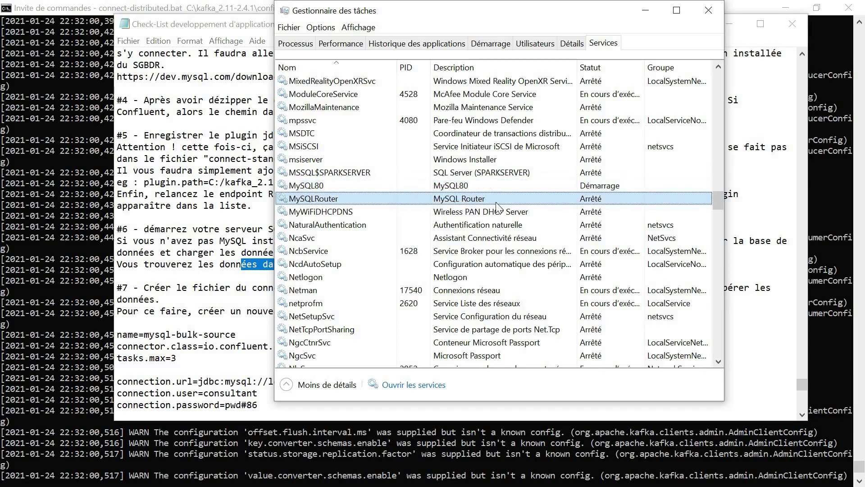
Start the MySQLRouter service and minimise the Task Manager.
{"action": "right_click", "coordinate": [496, 198]}
{"action": "left_click", "coordinate": [487, 208]}
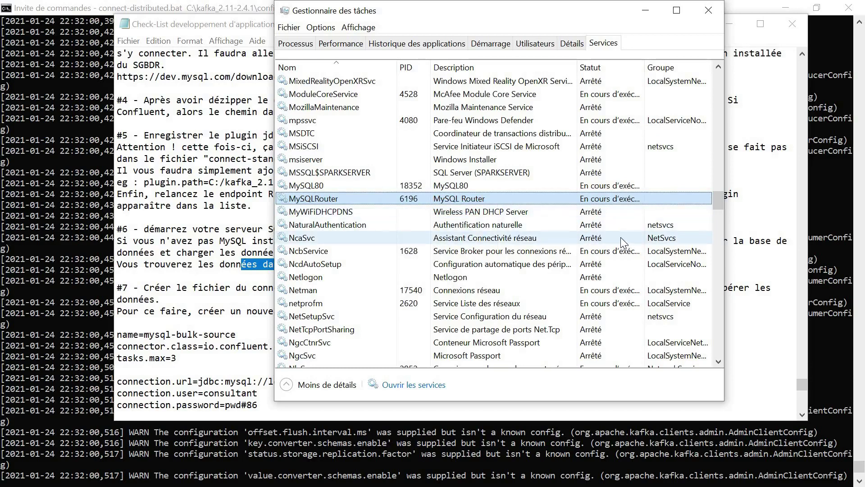
{"action": "left_click", "coordinate": [645, 10]}
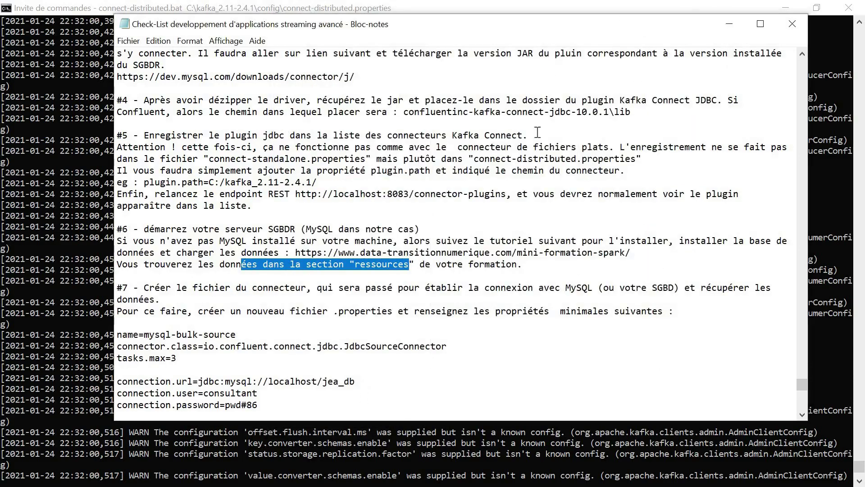
Minimise the checklist and the command prompt, and open MySQL Workbench.
{"action": "left_click", "coordinate": [730, 23]}
{"action": "left_click", "coordinate": [786, 8]}
{"action": "left_click", "coordinate": [200, 456]}
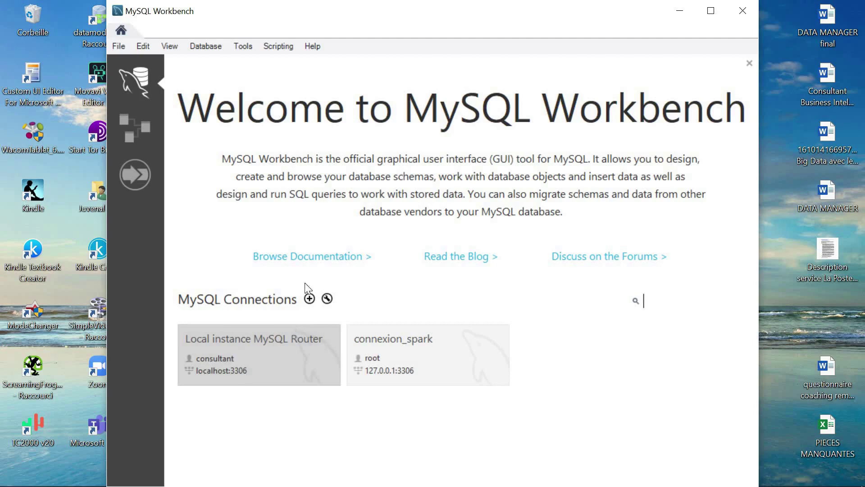
{"action": "left_click", "coordinate": [272, 344]}
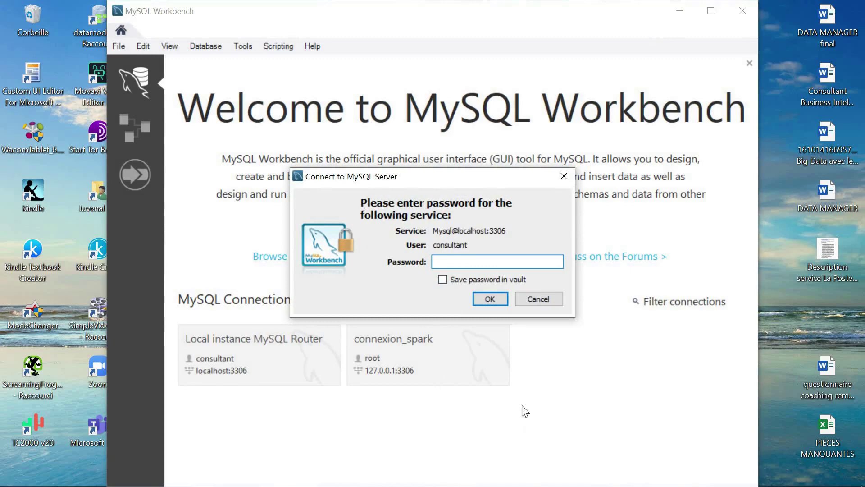
{"action": "key", "text": "Escape"}
{"action": "left_click", "coordinate": [680, 11]}
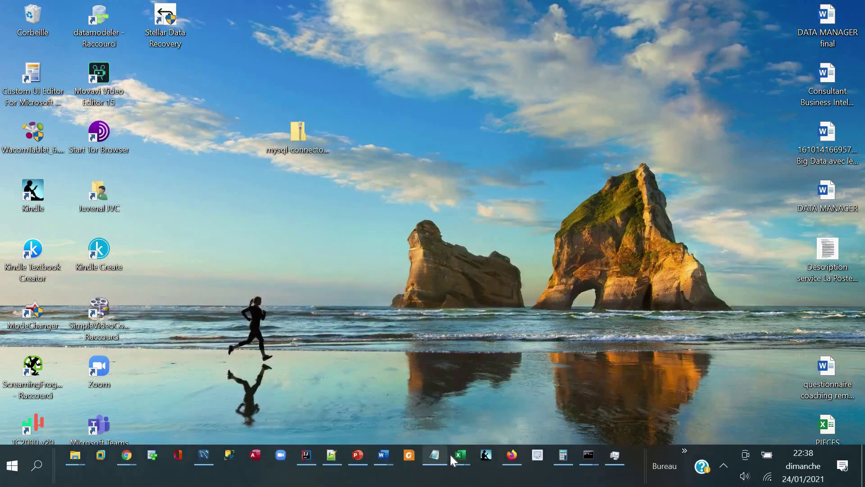
Review the jea_db connection URL, user and password properties under item #7 of the Notepad checklist, and minimise it.
{"action": "left_click", "coordinate": [434, 456]}
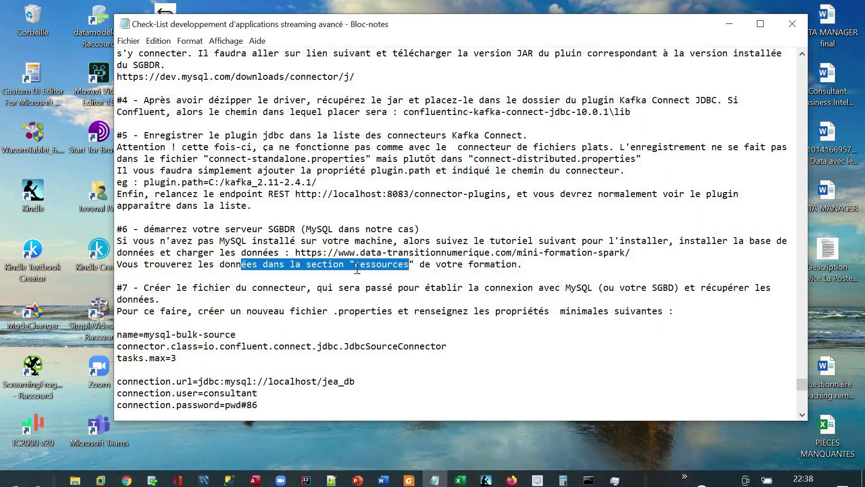
{"action": "scroll", "coordinate": [498, 303], "scroll_direction": "down", "scroll_amount": 2}
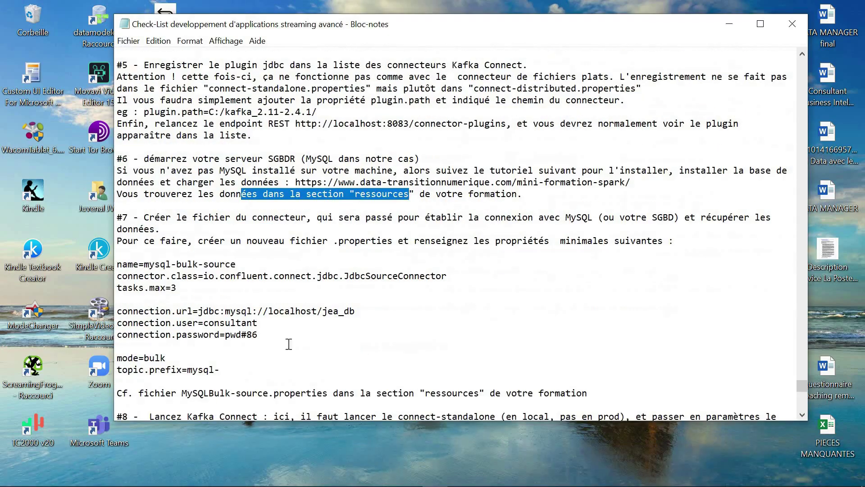
{"action": "left_click", "coordinate": [259, 335]}
{"action": "double_click", "coordinate": [228, 338]}
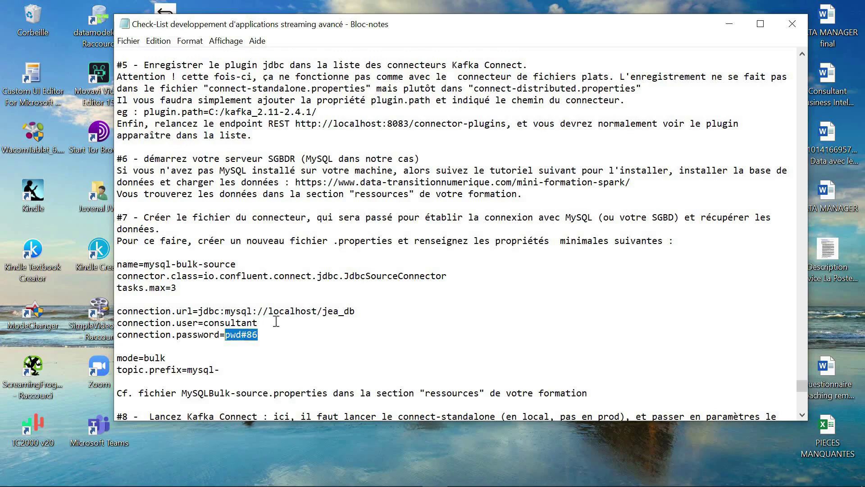
{"action": "left_click_drag", "start_coordinate": [262, 323], "coordinate": [204, 323]}
{"action": "left_click_drag", "start_coordinate": [269, 311], "coordinate": [362, 311]}
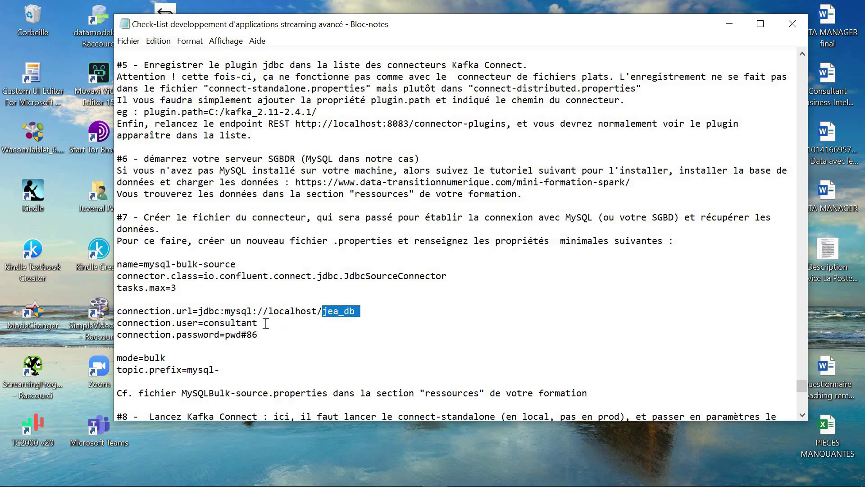
{"action": "left_click_drag", "start_coordinate": [260, 323], "coordinate": [219, 322]}
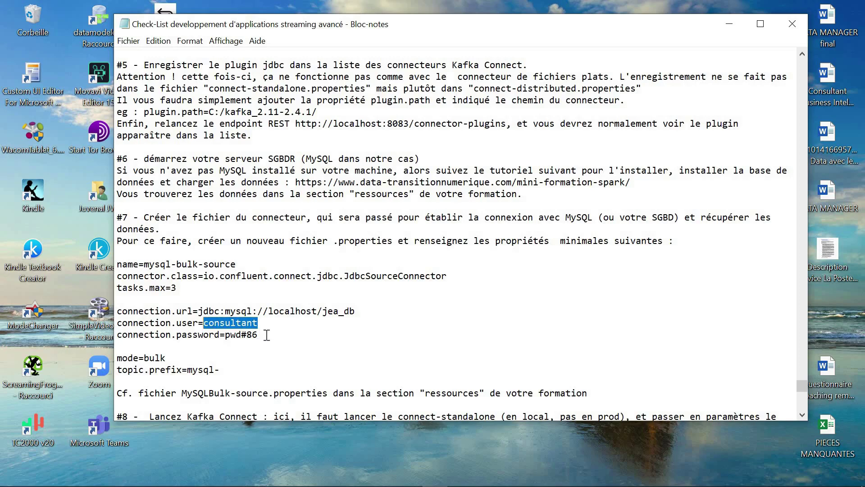
{"action": "key", "text": "shift+Down"}
{"action": "key", "text": "shift+Left"}
{"action": "left_click", "coordinate": [237, 322]}
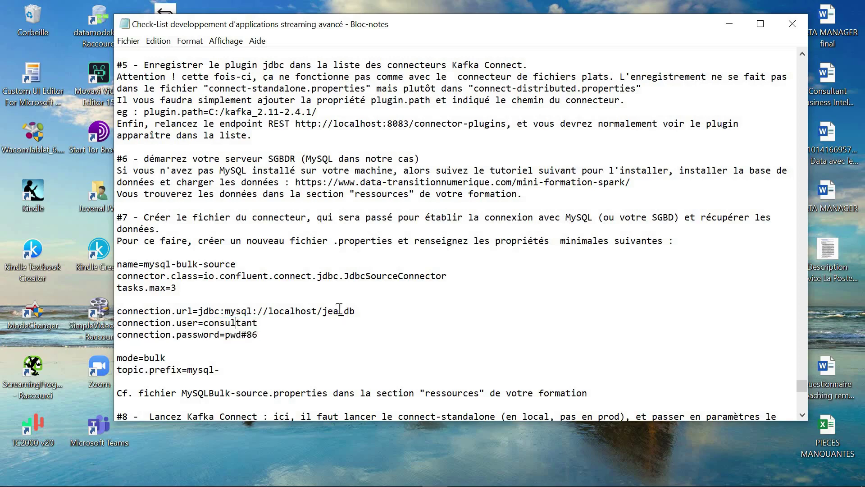
{"action": "left_click", "coordinate": [328, 311]}
{"action": "left_click", "coordinate": [355, 311], "text": "shift"}
{"action": "left_click", "coordinate": [730, 23]}
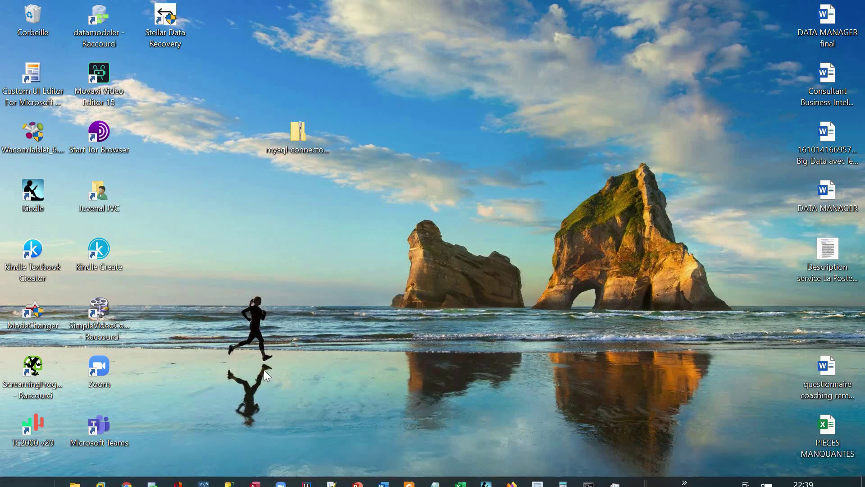
Connect to Local instance MySQL Router in MySQL Workbench, entering the account password.
{"action": "left_click", "coordinate": [203, 454]}
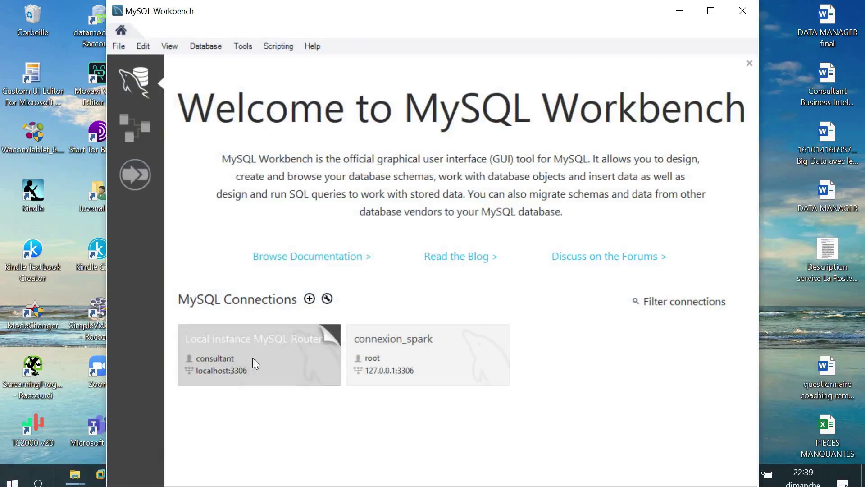
{"action": "left_click", "coordinate": [251, 359]}
{"action": "key", "text": "ctrl+v"}
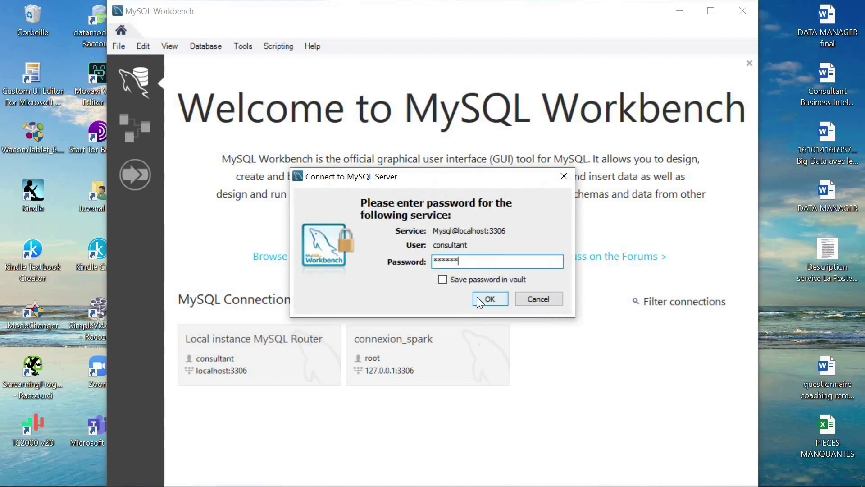
{"action": "left_click", "coordinate": [483, 297]}
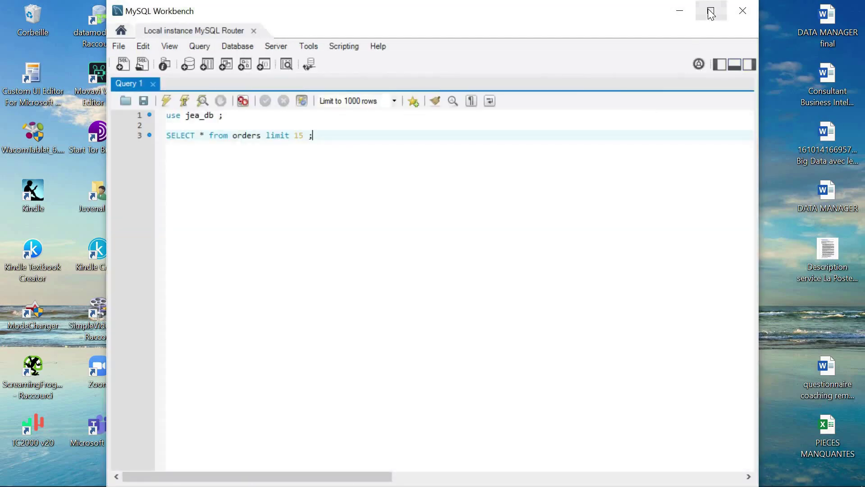
Maximise MySQL Workbench and run the whole script that uses jea_db and selects 15 rows from orders.
{"action": "left_click", "coordinate": [711, 13]}
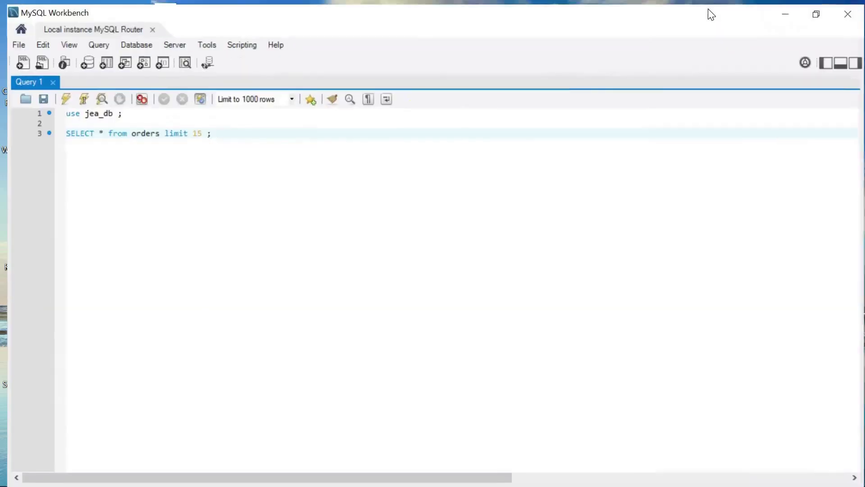
{"action": "key", "text": "ctrl+a"}
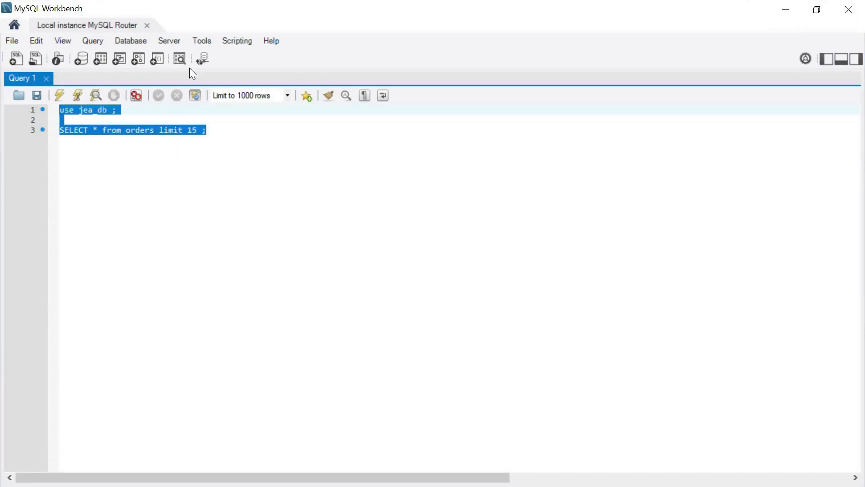
{"action": "left_click", "coordinate": [55, 96]}
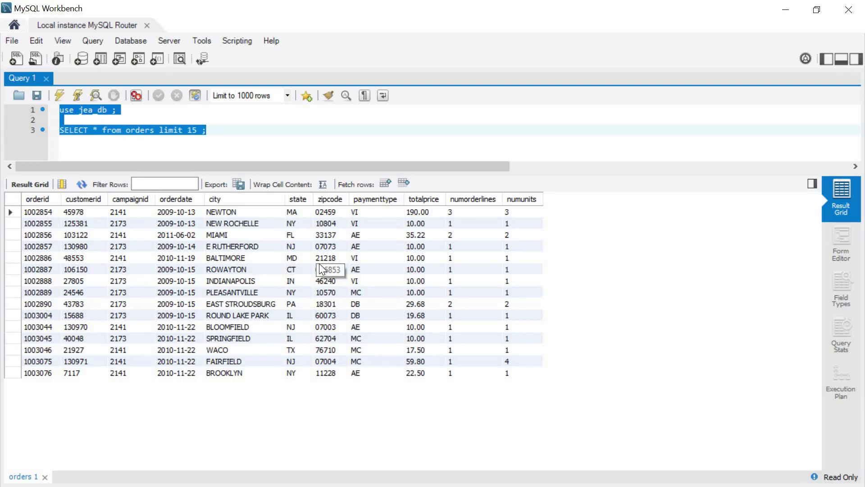
{"action": "left_click", "coordinate": [787, 9]}
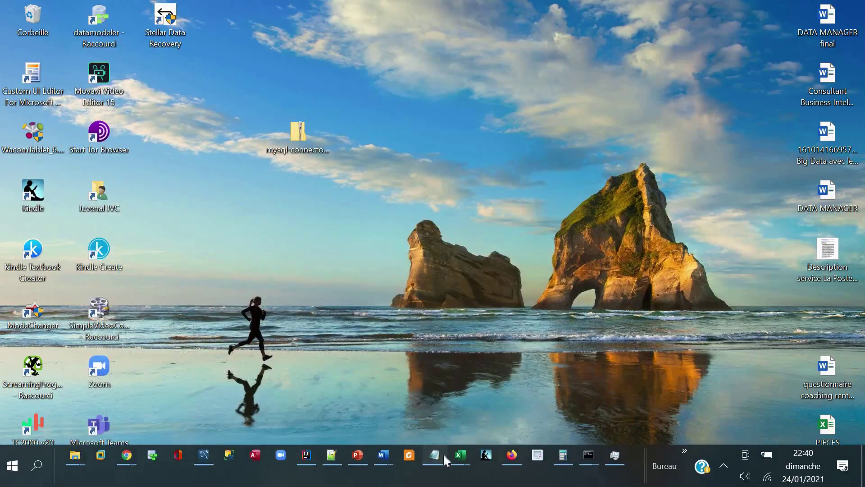
Return to the Notepad checklist and examine item #6 on installing MySQL and item #7 on creating the connector's .properties file.
{"action": "left_click", "coordinate": [435, 456]}
{"action": "left_click", "coordinate": [397, 305]}
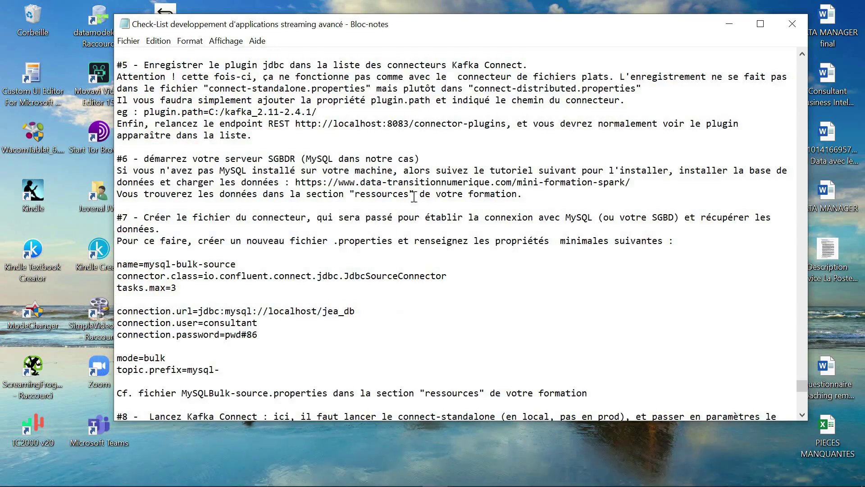
{"action": "left_click_drag", "start_coordinate": [403, 170], "coordinate": [542, 201]}
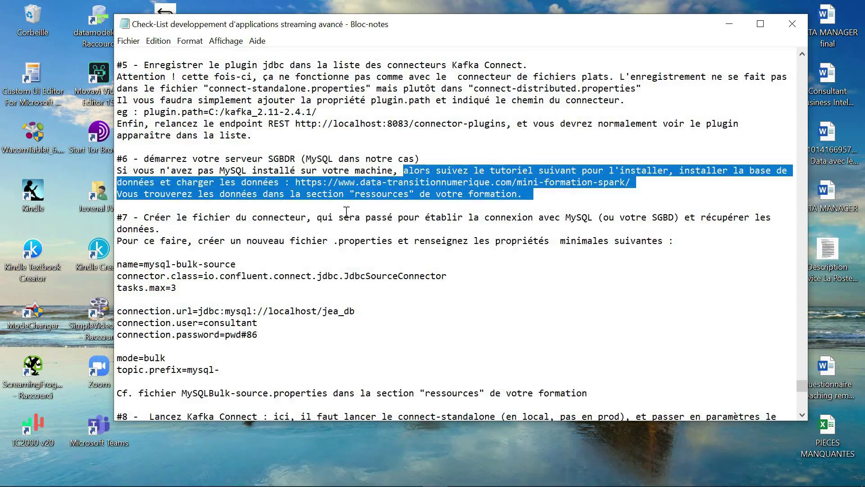
{"action": "left_click", "coordinate": [257, 205]}
{"action": "left_click_drag", "start_coordinate": [204, 194], "coordinate": [470, 193]}
{"action": "left_click_drag", "start_coordinate": [149, 217], "coordinate": [356, 227]}
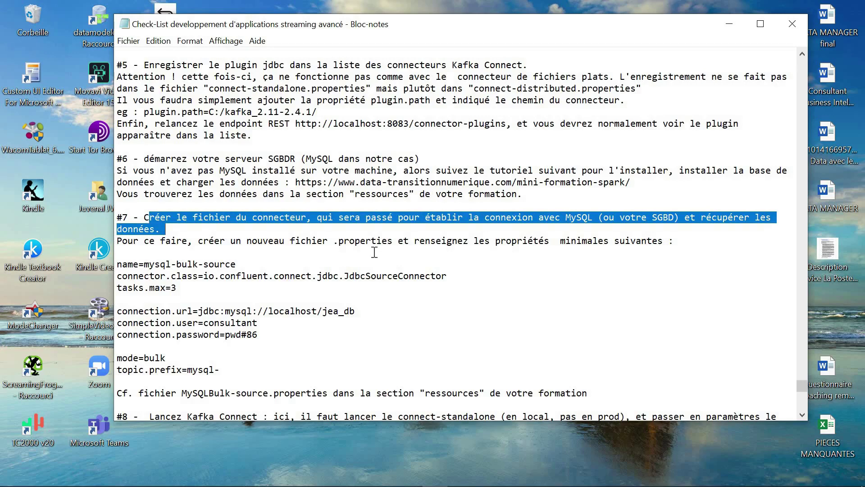
{"action": "left_click_drag", "start_coordinate": [199, 241], "coordinate": [355, 243]}
{"action": "left_click", "coordinate": [334, 243]}
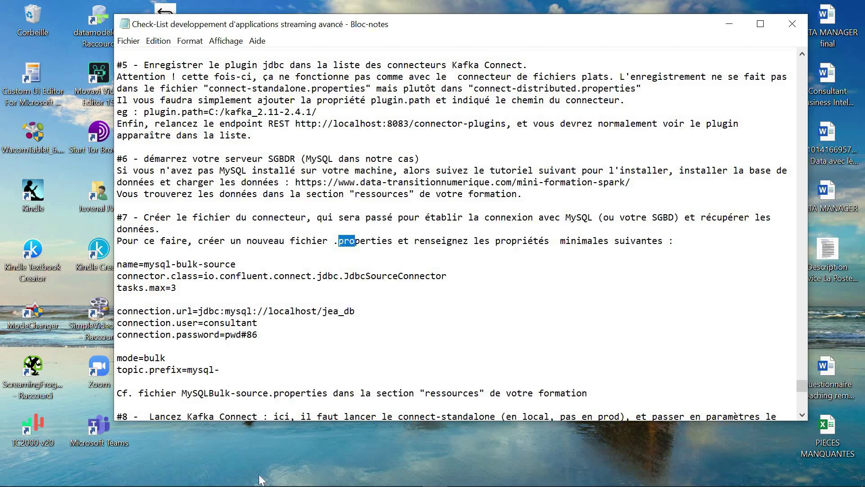
Open MySQLBulk-source from the Ressources folder of "formation Développement streaming avancé" in Notepad++.
{"action": "left_click", "coordinate": [77, 456]}
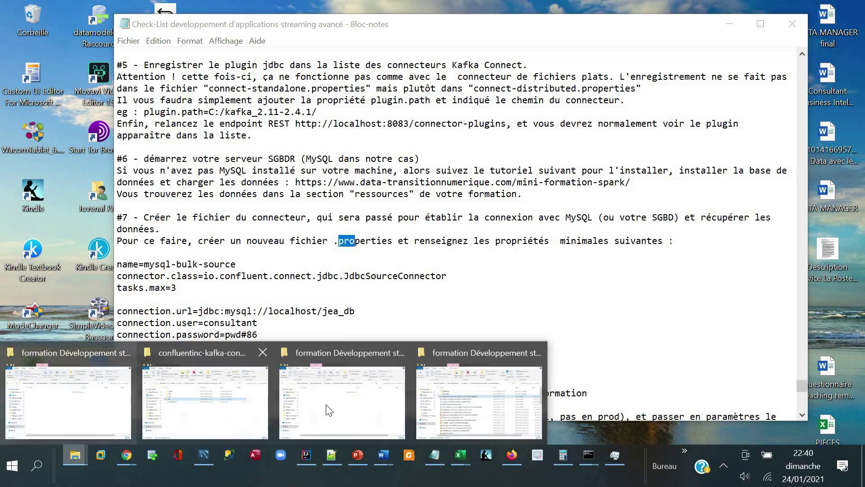
{"action": "left_click", "coordinate": [72, 423]}
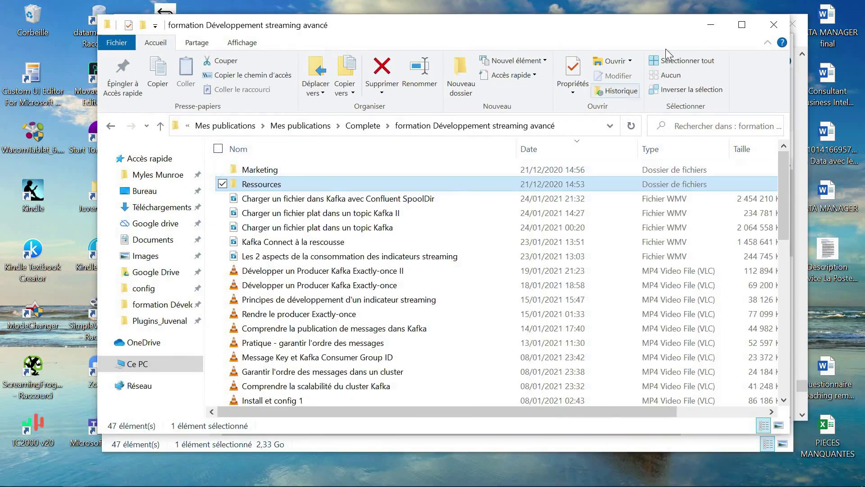
{"action": "left_click", "coordinate": [711, 25]}
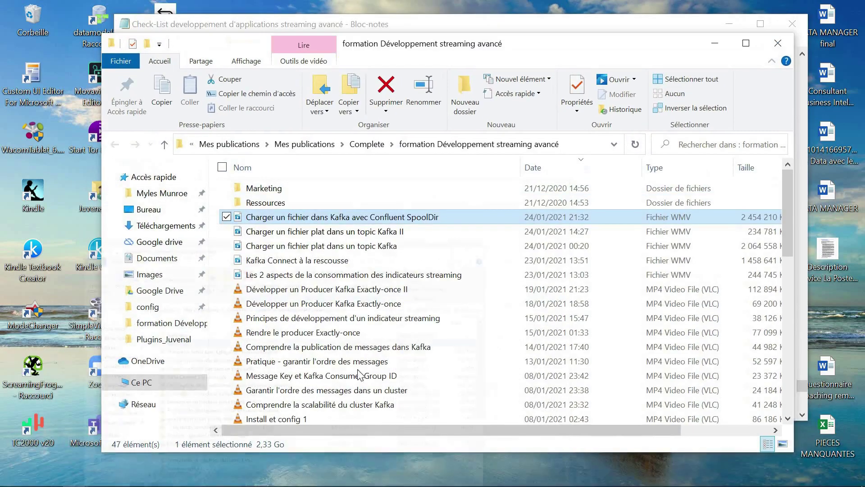
{"action": "double_click", "coordinate": [436, 202]}
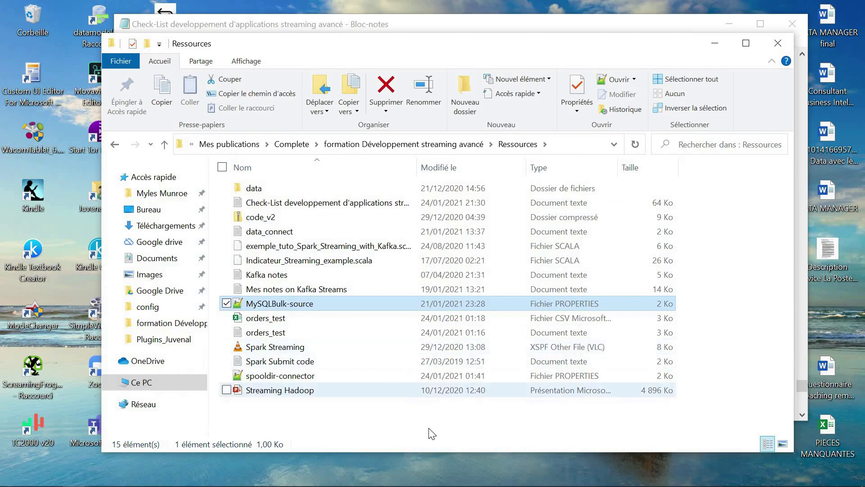
{"action": "right_click", "coordinate": [347, 304]}
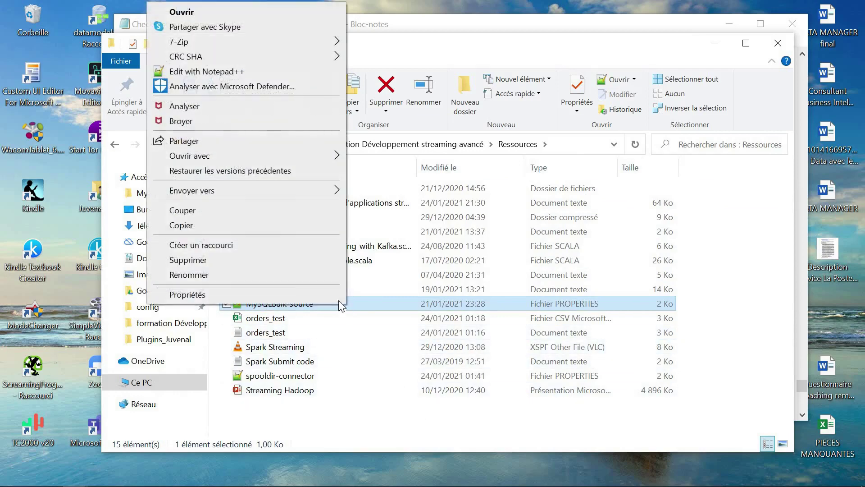
{"action": "left_click", "coordinate": [261, 73]}
Examine the name, connector.class and tasks.max properties of MySQLBulk-source.properties.
{"action": "left_click", "coordinate": [221, 331]}
{"action": "left_click", "coordinate": [41, 220]}
{"action": "left_click", "coordinate": [70, 305]}
{"action": "left_click", "coordinate": [80, 348]}
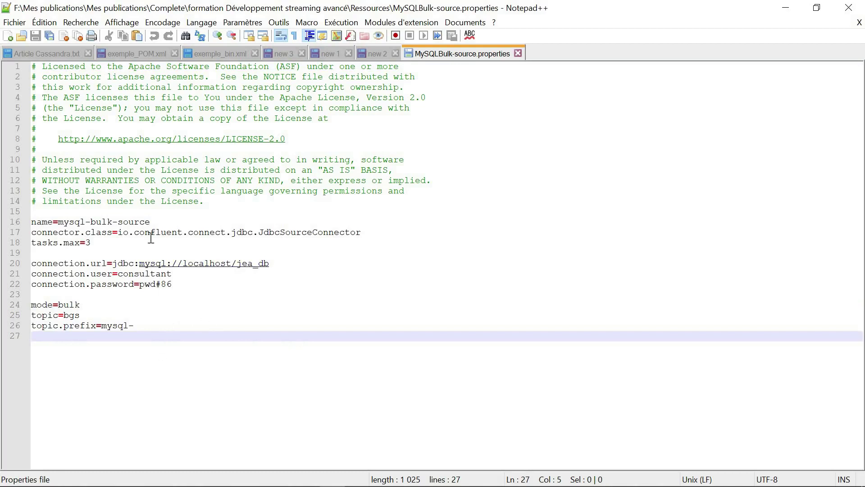
{"action": "left_click_drag", "start_coordinate": [43, 223], "coordinate": [177, 221]}
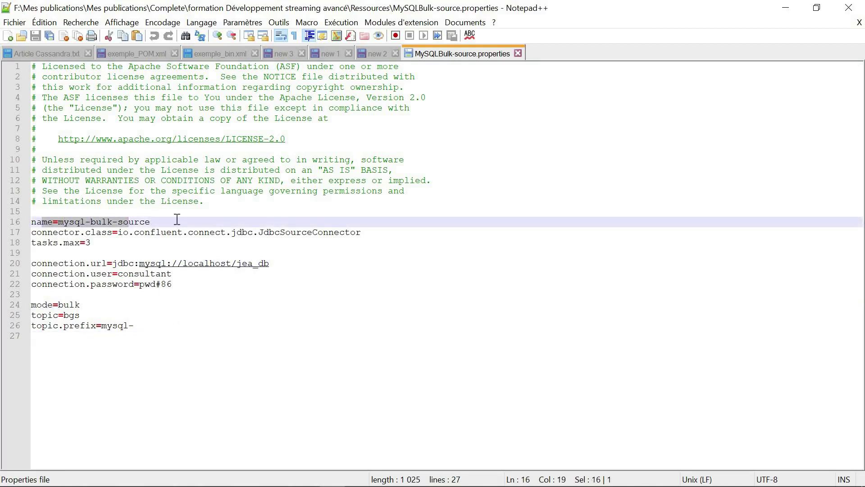
{"action": "left_click", "coordinate": [85, 222]}
{"action": "left_click_drag", "start_coordinate": [120, 234], "coordinate": [389, 228]}
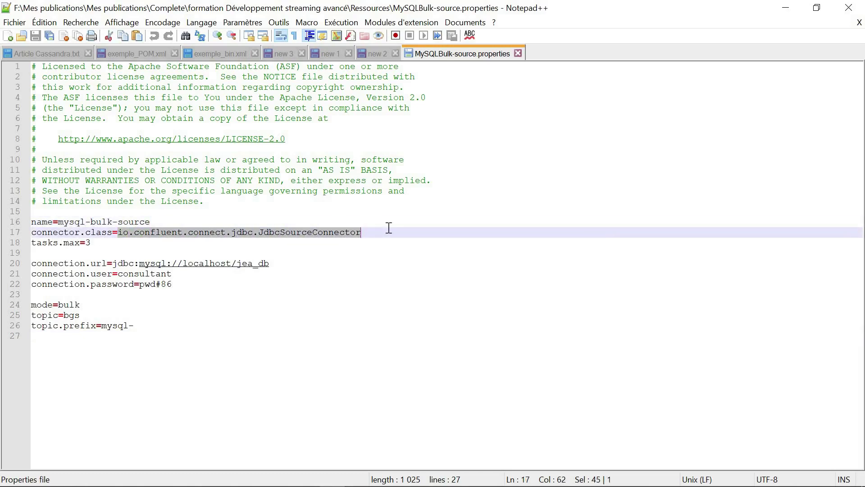
{"action": "left_click", "coordinate": [92, 243]}
{"action": "key", "text": "shift+Left"}
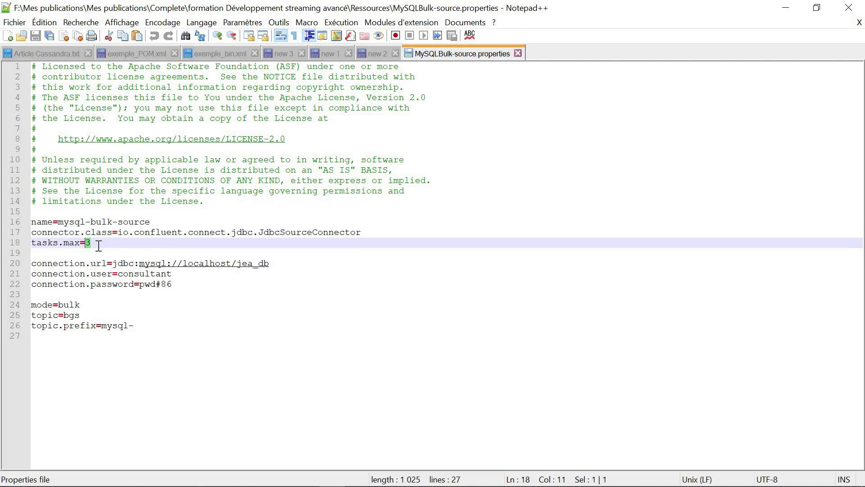
Examine the JDBC connection URL, its jea_db database and the connection.user property in MySQLBulk-source.properties.
{"action": "left_click_drag", "start_coordinate": [274, 264], "coordinate": [112, 266]}
{"action": "left_click", "coordinate": [244, 323]}
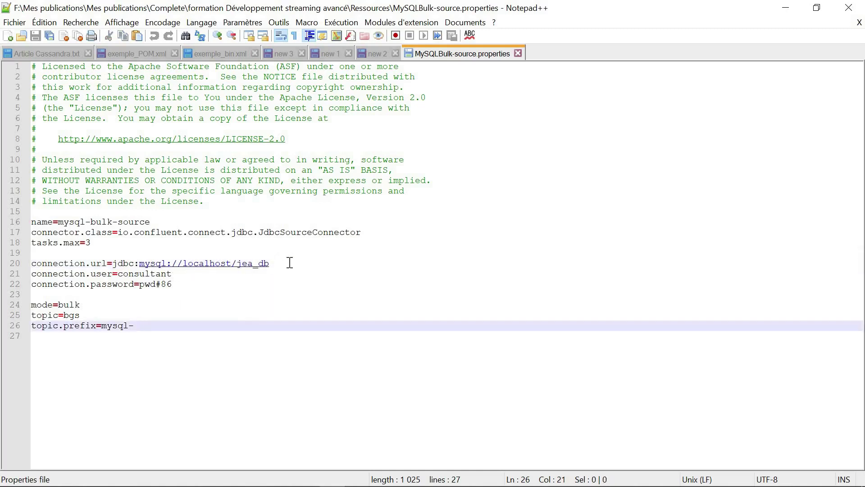
{"action": "left_click_drag", "start_coordinate": [290, 262], "coordinate": [237, 265]}
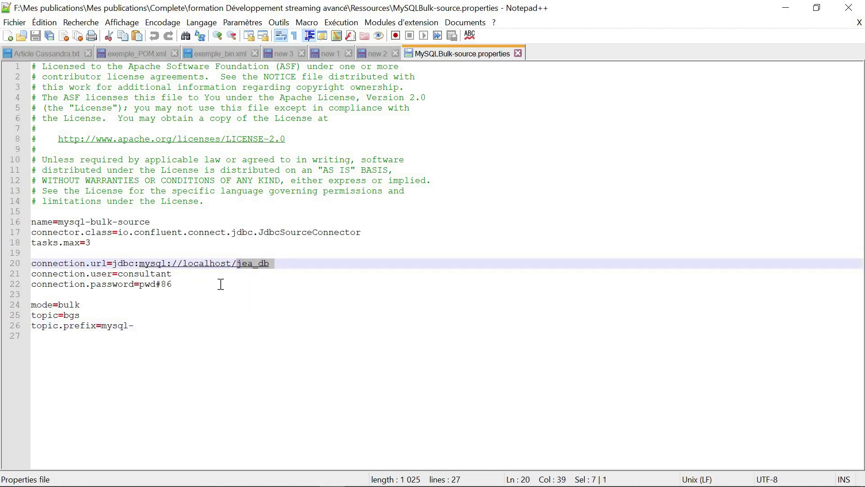
{"action": "left_click", "coordinate": [173, 275]}
{"action": "key", "text": "Home"}
{"action": "key", "text": "ctrl+Right"}
{"action": "key", "text": "ctrl+shift+Right"}
{"action": "key", "text": "ctrl+shift+Right"}
{"action": "key", "text": "shift+End"}
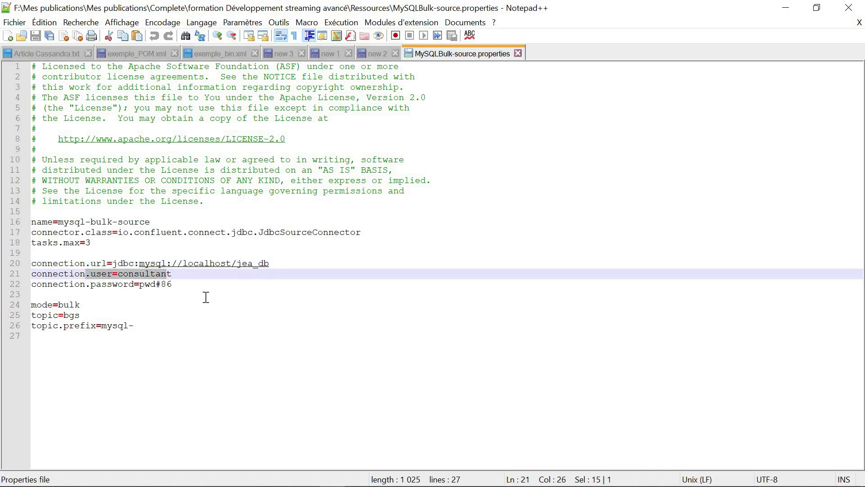
Examine the connection.user and connection.password properties in MySQLBulk-source.properties.
{"action": "left_click", "coordinate": [205, 296]}
{"action": "left_click_drag", "start_coordinate": [174, 272], "coordinate": [82, 277]}
{"action": "left_click_drag", "start_coordinate": [175, 284], "coordinate": [28, 274]}
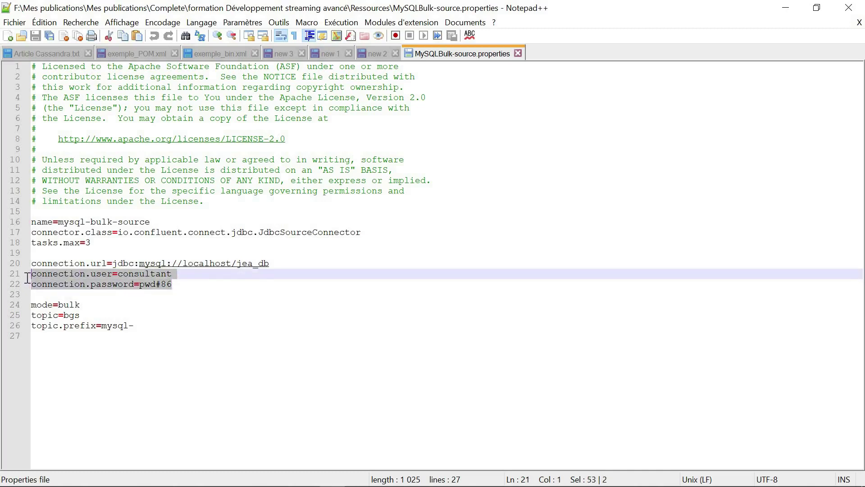
Examine the mode, topic and topic.prefix properties in MySQLBulk-source.properties.
{"action": "left_click_drag", "start_coordinate": [81, 304], "coordinate": [22, 309]}
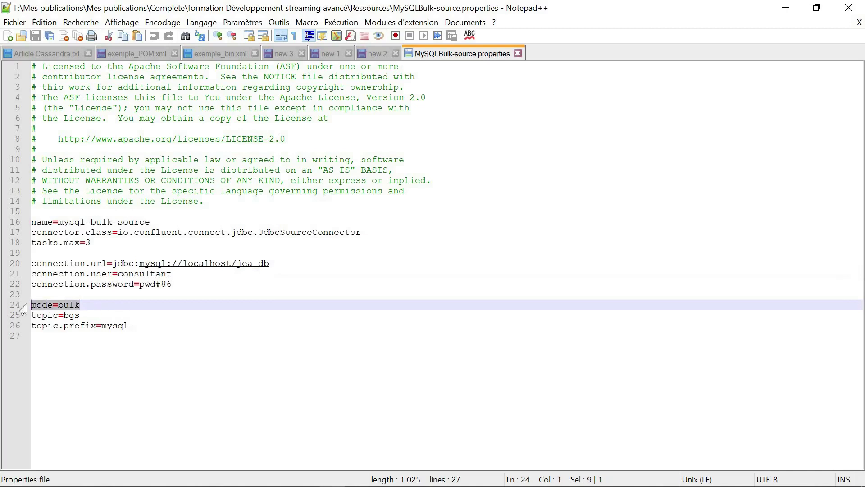
{"action": "left_click", "coordinate": [111, 313]}
{"action": "left_click_drag", "start_coordinate": [80, 305], "coordinate": [17, 311]}
{"action": "left_click_drag", "start_coordinate": [85, 315], "coordinate": [30, 315]}
{"action": "left_click_drag", "start_coordinate": [158, 327], "coordinate": [102, 331]}
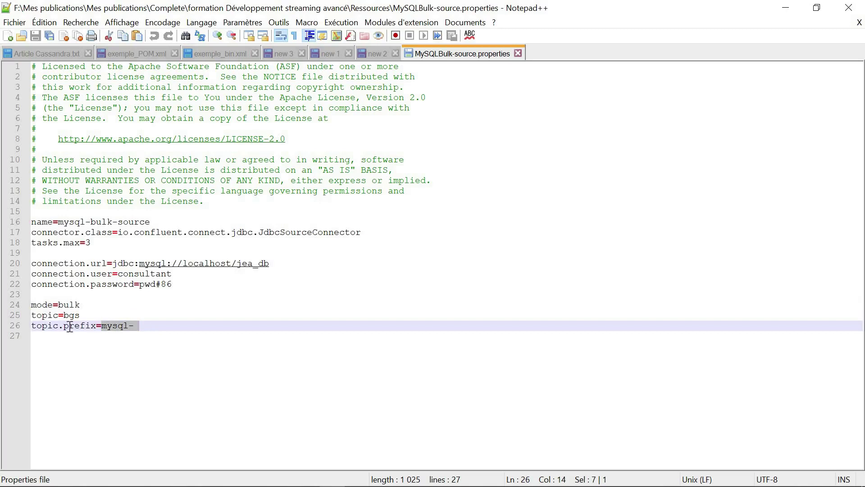
{"action": "left_click", "coordinate": [151, 325]}
{"action": "left_click_drag", "start_coordinate": [139, 327], "coordinate": [102, 330]}
{"action": "left_click", "coordinate": [149, 363]}
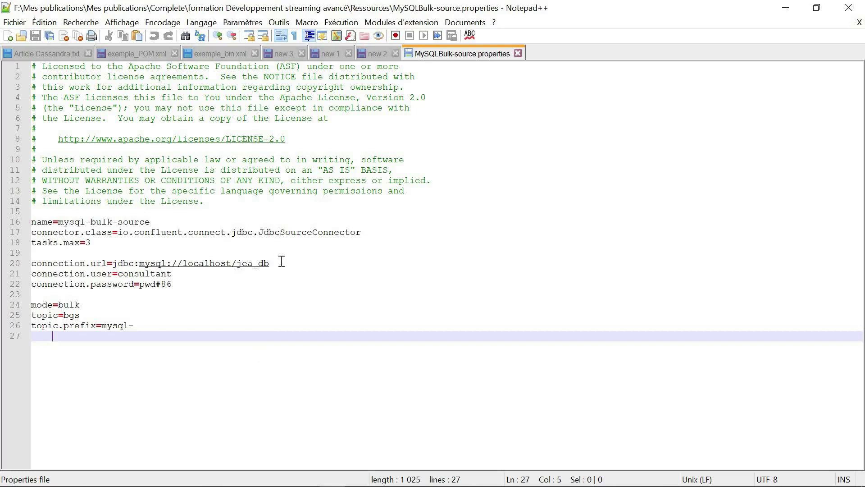
Review the jea_db database name in the connection URL together with the bulk mode and topic prefix settings.
{"action": "left_click_drag", "start_coordinate": [282, 263], "coordinate": [237, 264]}
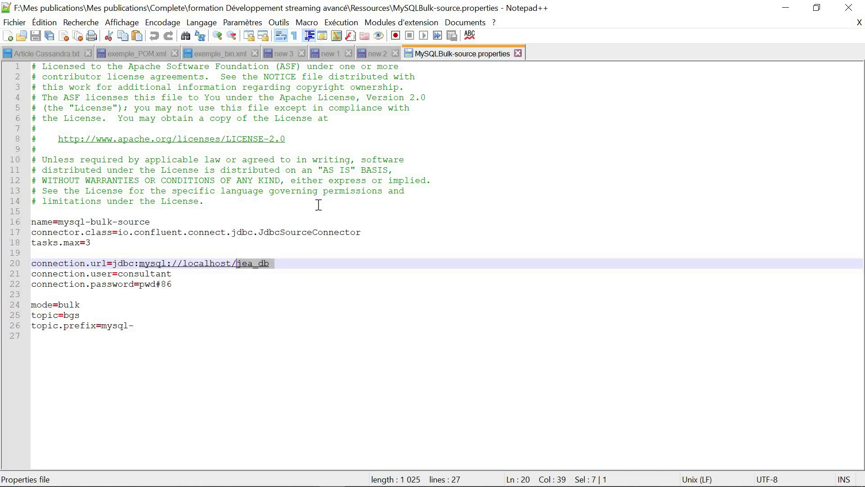
{"action": "left_click", "coordinate": [176, 316]}
{"action": "left_click", "coordinate": [177, 323]}
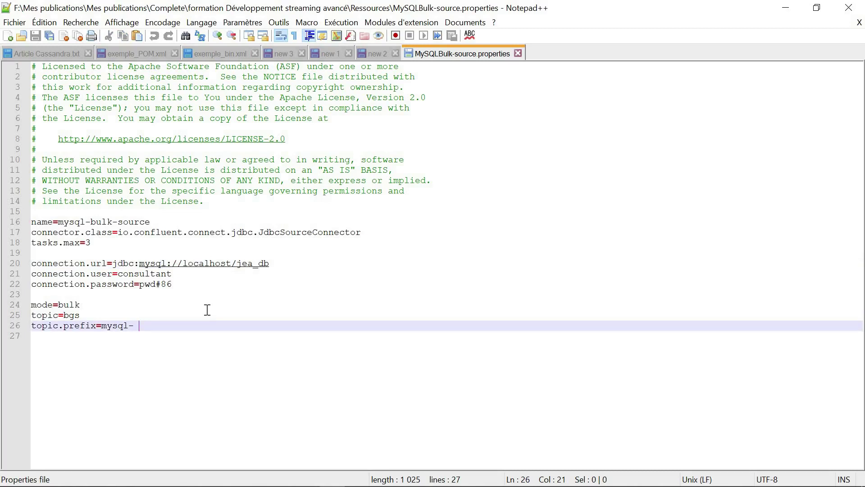
{"action": "left_click_drag", "start_coordinate": [81, 305], "coordinate": [29, 229]}
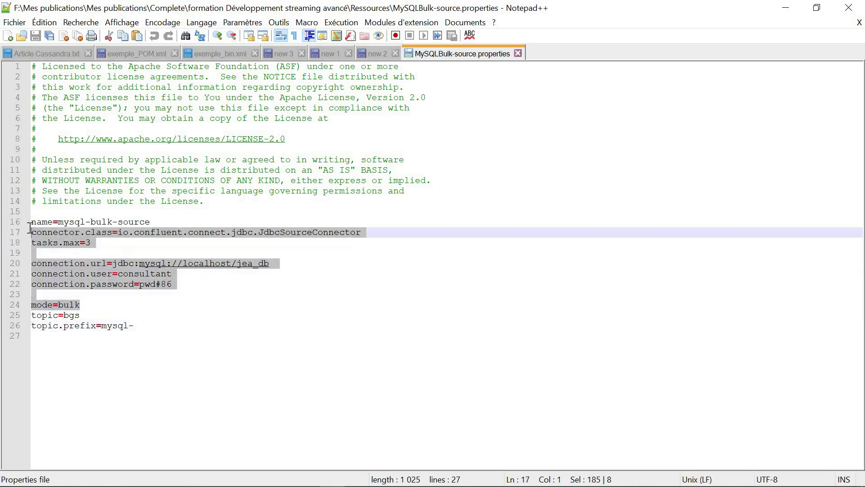
{"action": "left_click_drag", "start_coordinate": [166, 336], "coordinate": [8, 301]}
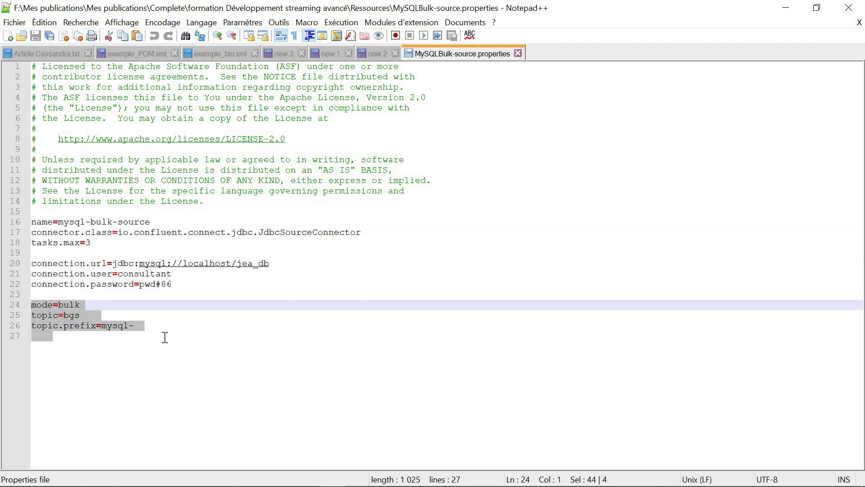
{"action": "left_click", "coordinate": [166, 329]}
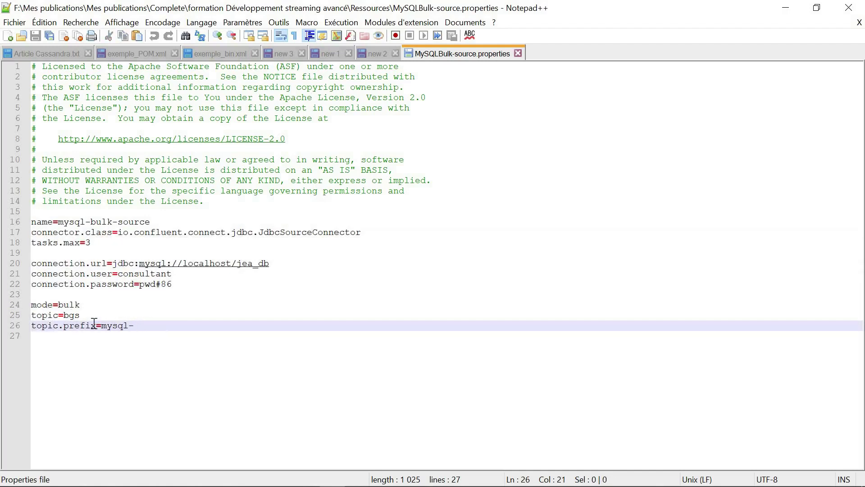
{"action": "mouse_move", "coordinate": [100, 325]}
{"action": "left_mouse_down"}
{"action": "mouse_move", "coordinate": [145, 326]}
{"action": "mouse_move", "coordinate": [94, 328]}
{"action": "left_mouse_up"}
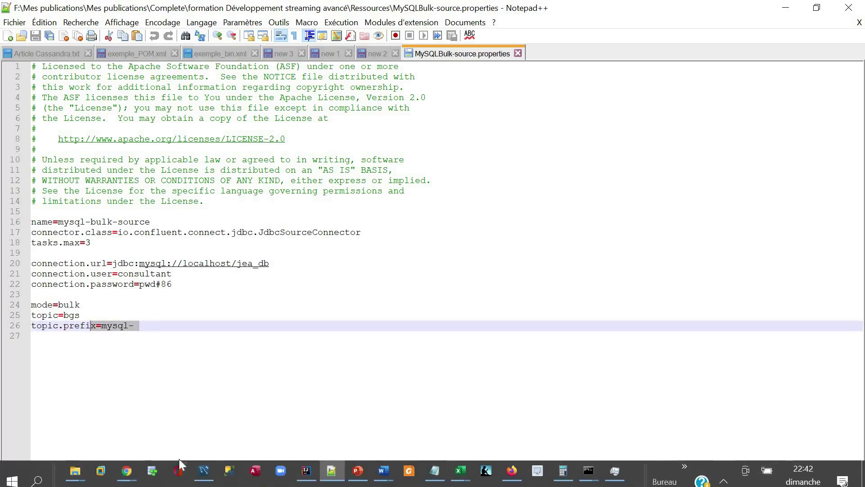
Switch to MySQL Workbench and examine the orders table name in the jea_db query.
{"action": "left_click", "coordinate": [203, 456]}
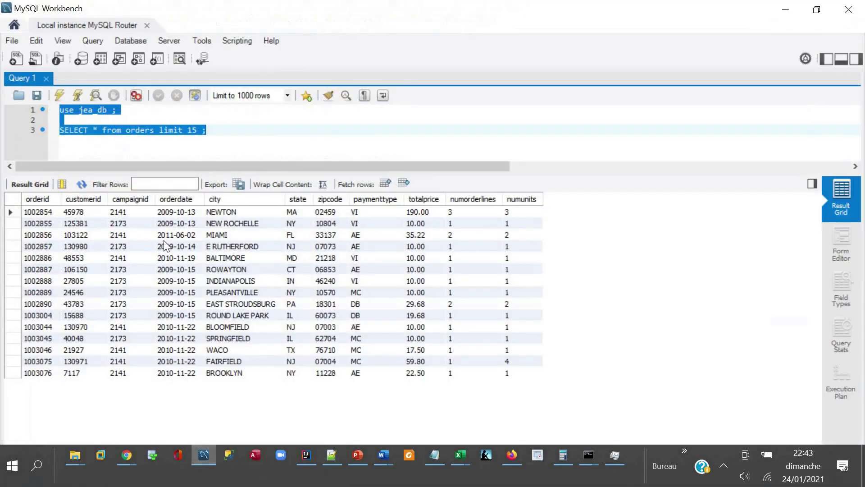
{"action": "left_click", "coordinate": [141, 121]}
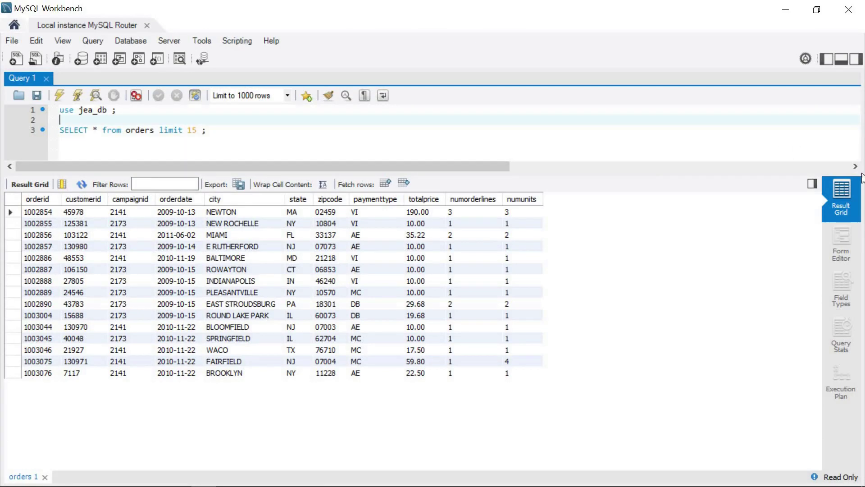
{"action": "double_click", "coordinate": [129, 131]}
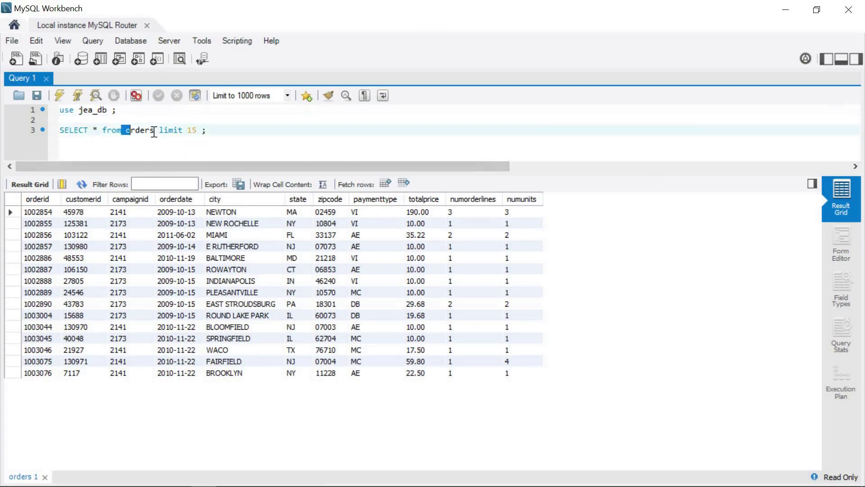
{"action": "left_click", "coordinate": [795, 6]}
Delete the topic=bgs line from MySQLBulk-source.properties in Notepad++ and save the file.
{"action": "left_click", "coordinate": [136, 325]}
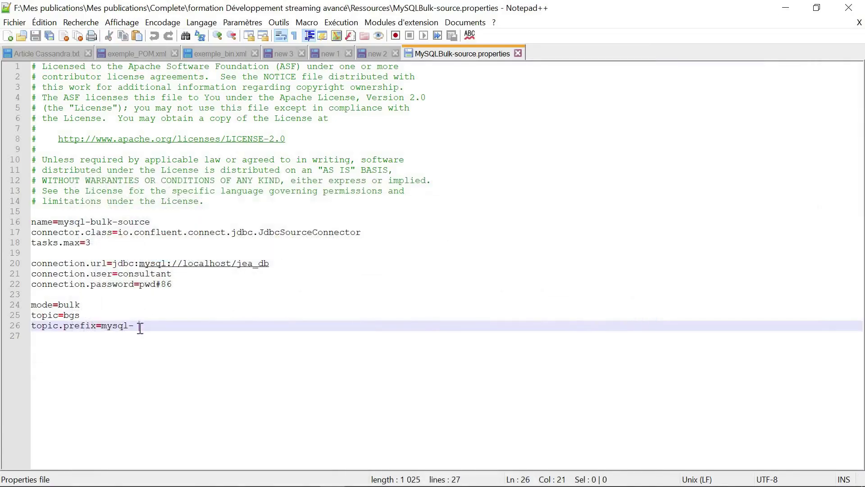
{"action": "left_click", "coordinate": [229, 336]}
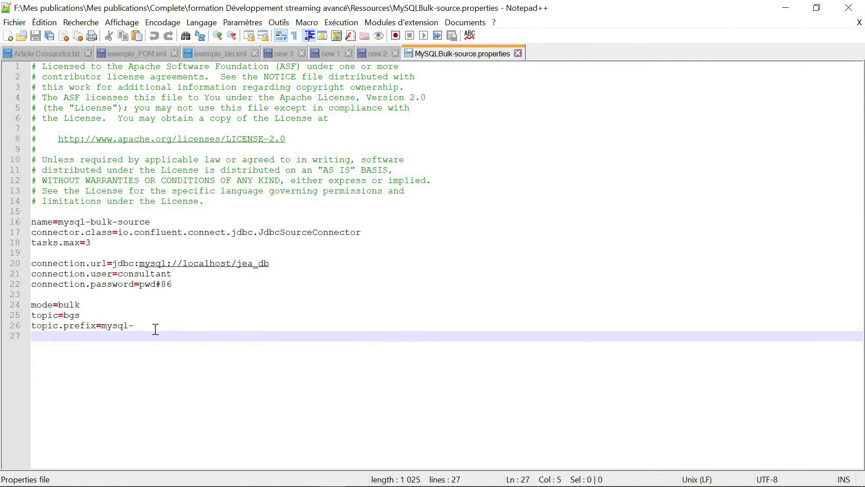
{"action": "left_click", "coordinate": [189, 320]}
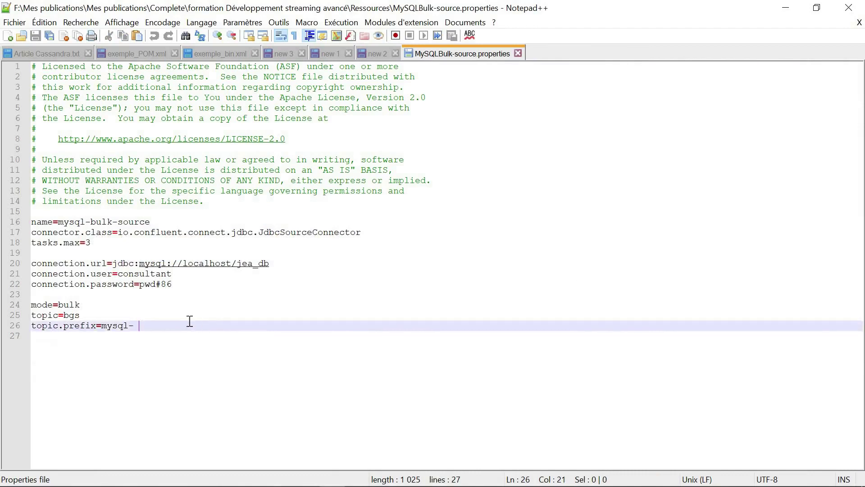
{"action": "left_click_drag", "start_coordinate": [92, 315], "coordinate": [30, 316]}
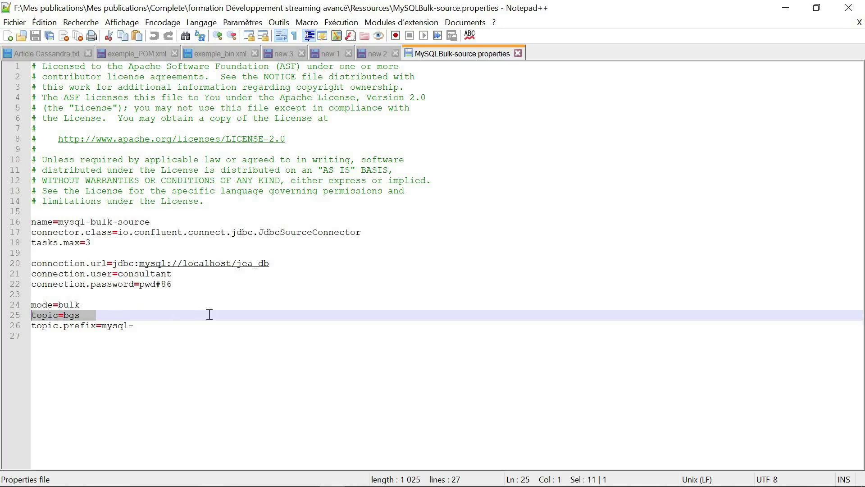
{"action": "key", "text": "Delete"}
{"action": "key", "text": "BackSpace"}
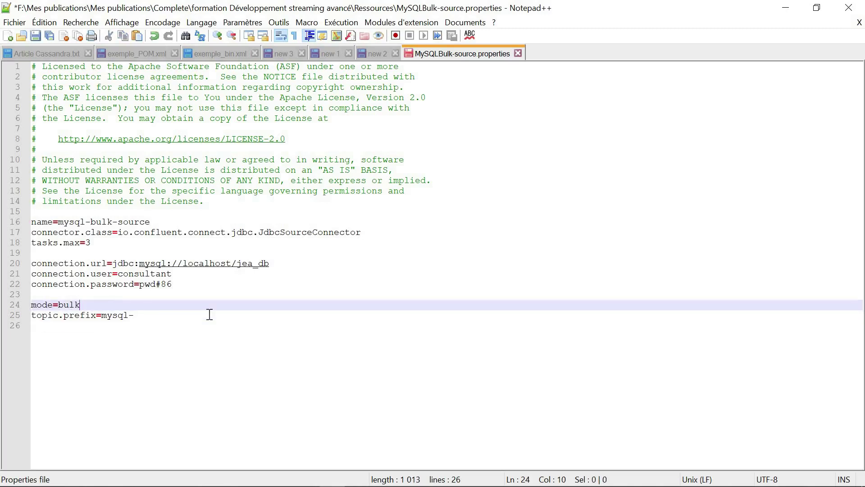
{"action": "key", "text": "ctrl+s"}
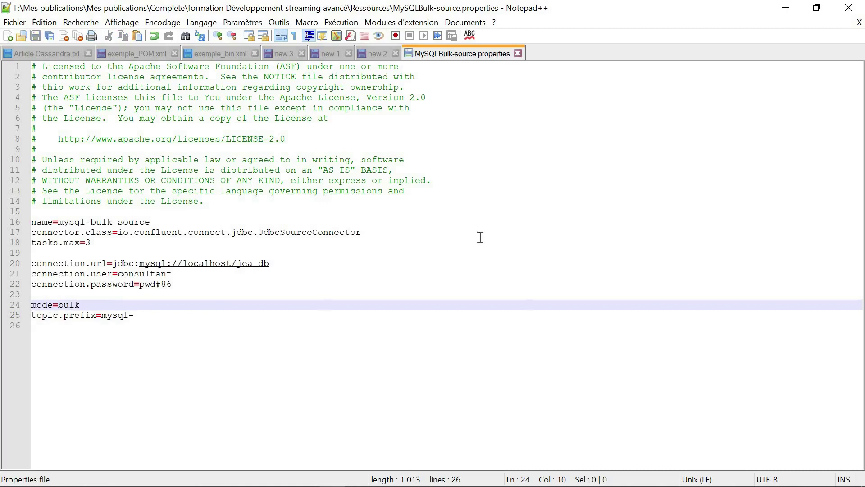
Copy all connector property lines from name through topic.prefix in MySQLBulk-source.properties.
{"action": "left_click", "coordinate": [150, 315]}
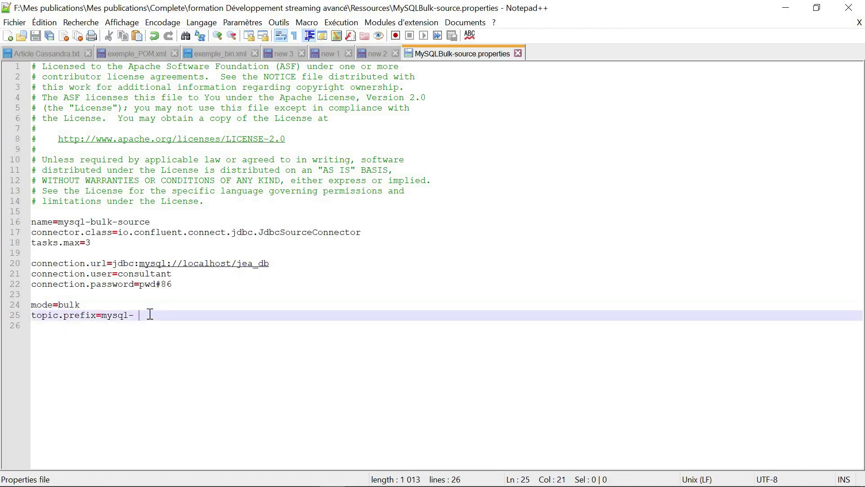
{"action": "left_click_drag", "start_coordinate": [46, 320], "coordinate": [102, 318]}
{"action": "key", "text": "End"}
{"action": "key", "text": "shift+Left"}
{"action": "left_click_drag", "start_coordinate": [21, 289], "coordinate": [18, 201]}
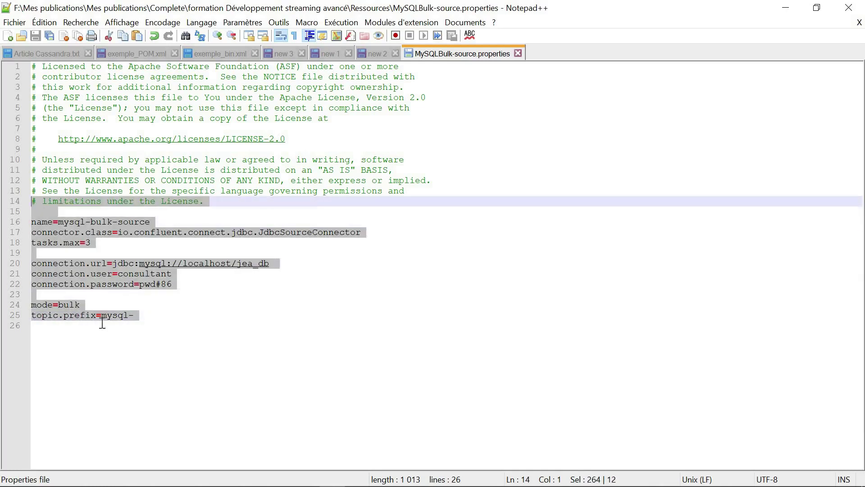
{"action": "left_click", "coordinate": [145, 337]}
{"action": "left_click_drag", "start_coordinate": [133, 315], "coordinate": [31, 222]}
{"action": "key", "text": "ctrl+c"}
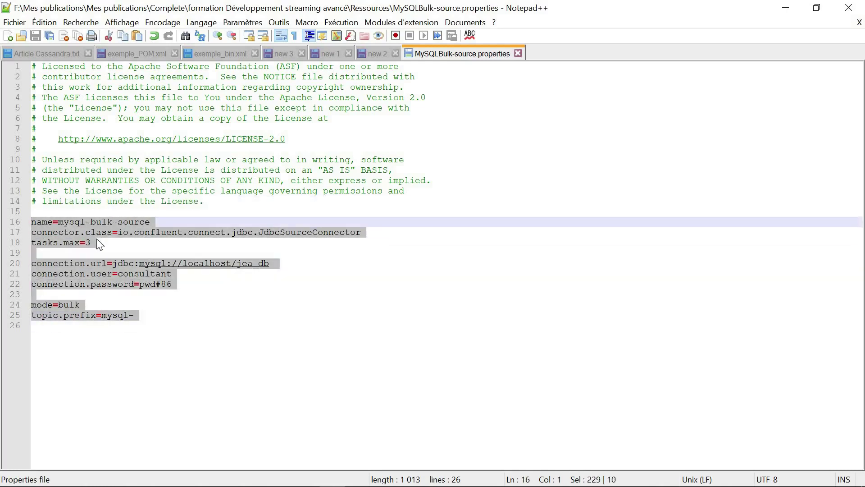
Switch to IntelliJ IDEA and create the file mysql-kafka-connect-source.properties in the src/main/resources folder.
{"action": "left_click", "coordinate": [786, 7]}
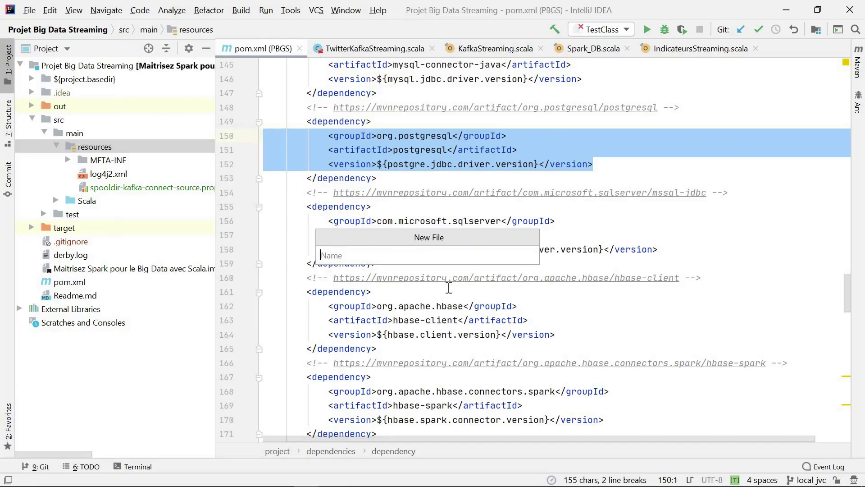
{"action": "type", "text": "Mysql-connect-kafka-source"}
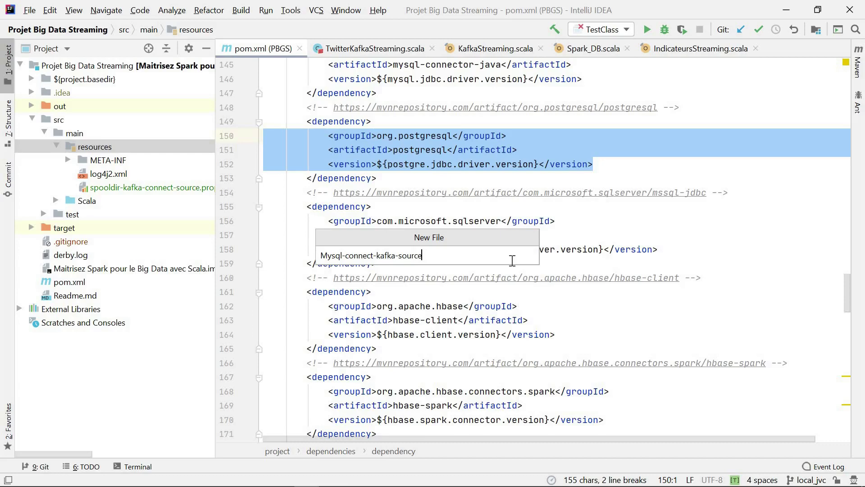
{"action": "key", "text": "Return"}
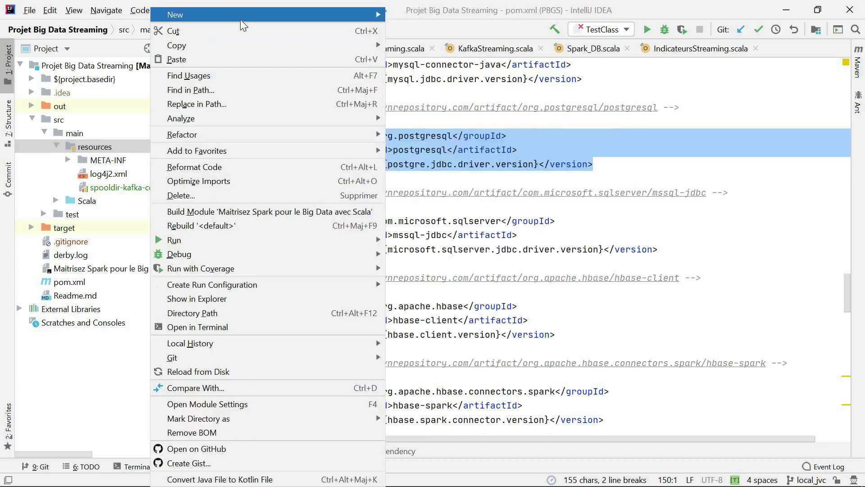
{"action": "mouse_move", "coordinate": [356, 16]}
{"action": "left_click", "coordinate": [426, 28]}
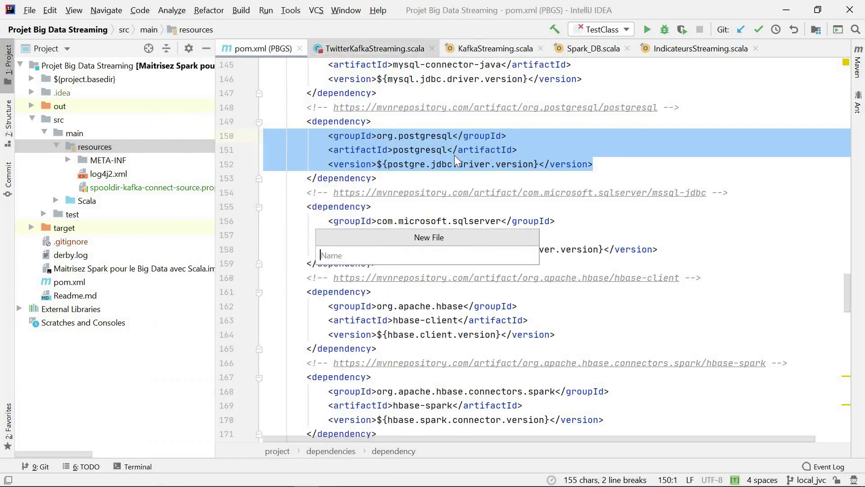
{"action": "type", "text": "mysql"}
{"action": "type", "text": "-kafka-connect-source"}
{"action": "type", "text": ".pro"}
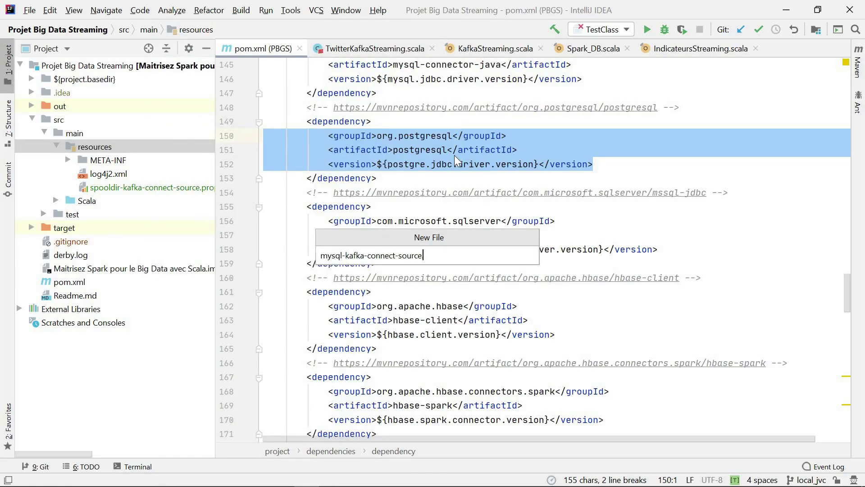
{"action": "type", "text": "perties"}
{"action": "key", "text": "Return"}
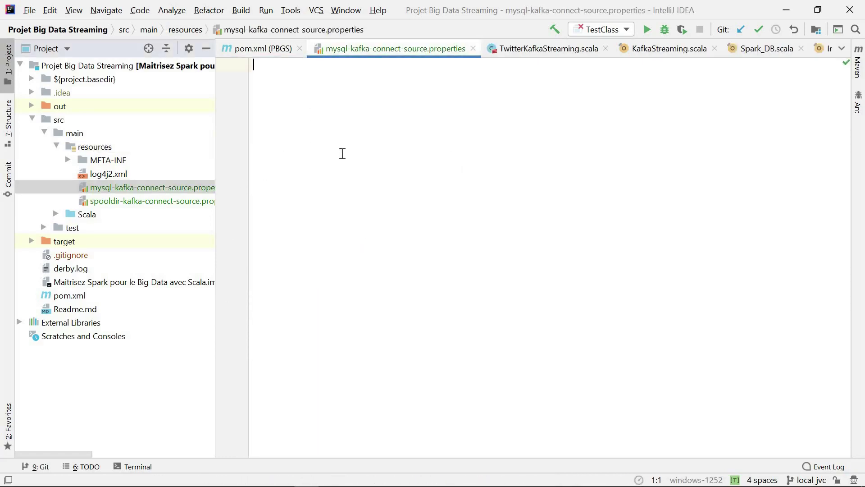
Paste the copied connector properties, including the connection password, into mysql-kafka-connect-source.properties and save it.
{"action": "key", "text": "ctrl+v"}
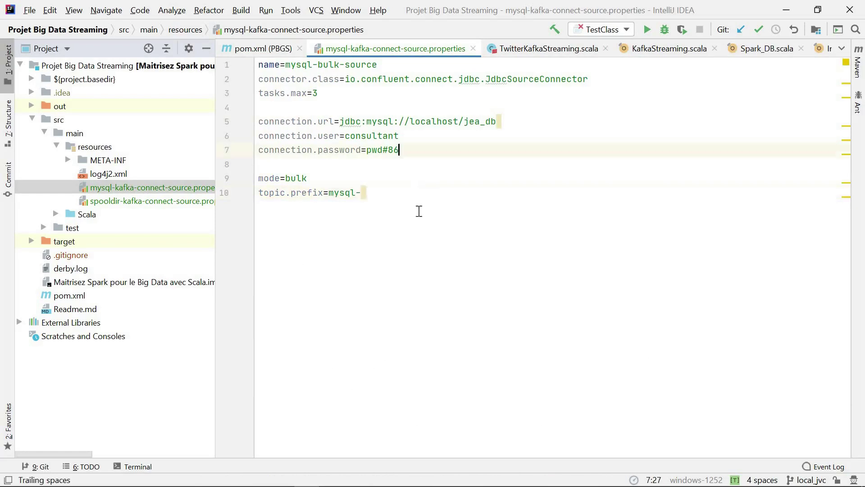
{"action": "left_click", "coordinate": [473, 138]}
{"action": "key", "text": "ctrl+s"}
{"action": "left_click", "coordinate": [393, 195]}
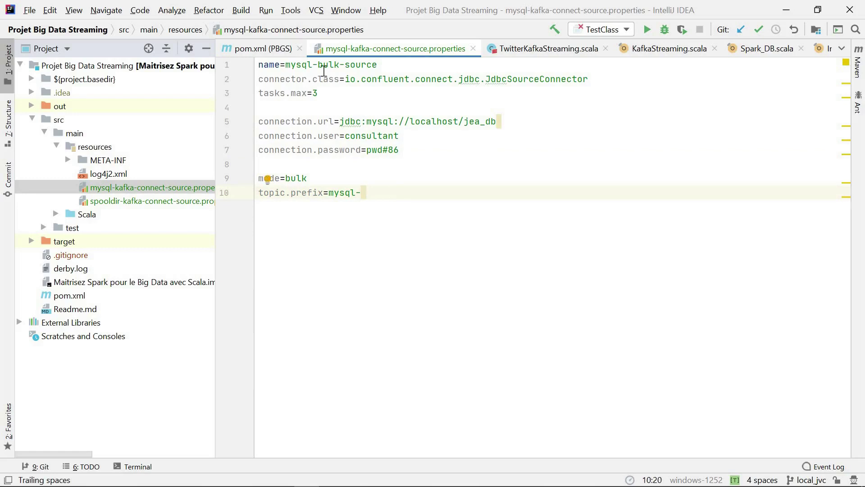
Review the name and connector.class properties in mysql-kafka-connect-source.properties.
{"action": "left_click_drag", "start_coordinate": [302, 66], "coordinate": [317, 65]}
{"action": "left_click_drag", "start_coordinate": [382, 67], "coordinate": [614, 79]}
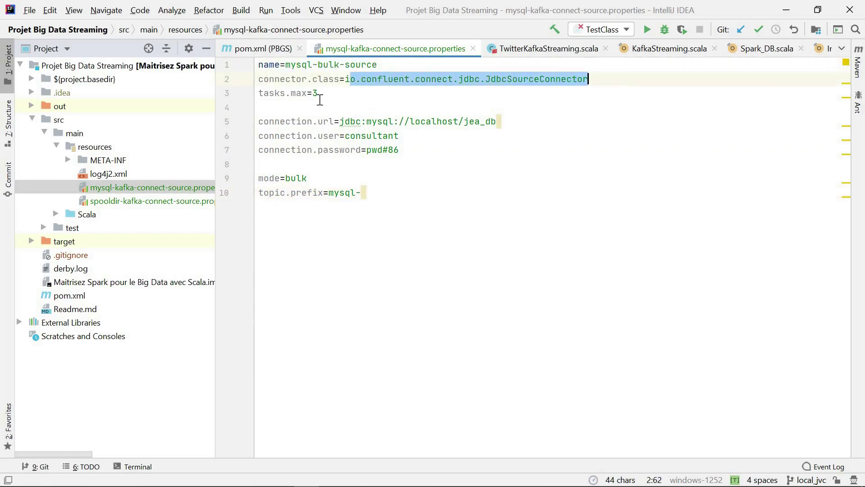
{"action": "left_click", "coordinate": [395, 81]}
{"action": "left_click_drag", "start_coordinate": [594, 82], "coordinate": [352, 84]}
{"action": "left_click_drag", "start_coordinate": [593, 80], "coordinate": [539, 121]}
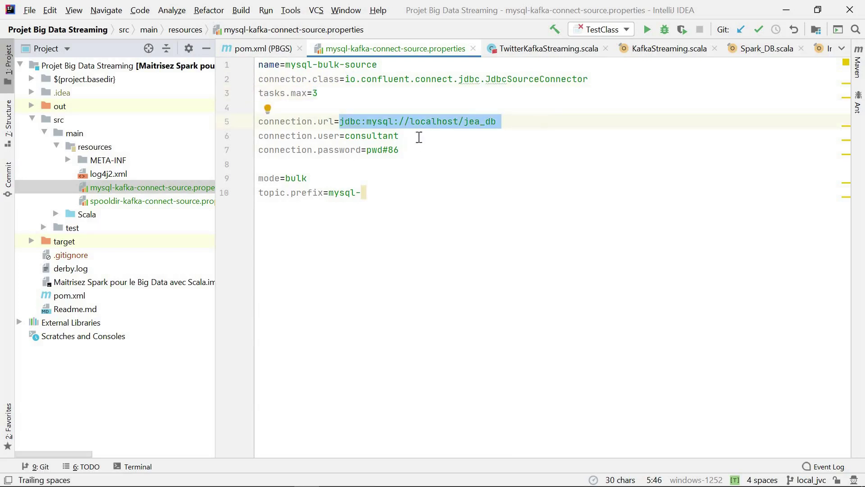
Review the jea_db database in the connection URL, the connection user and password properties, and the mode property.
{"action": "left_click", "coordinate": [473, 121]}
{"action": "double_click", "coordinate": [470, 122]}
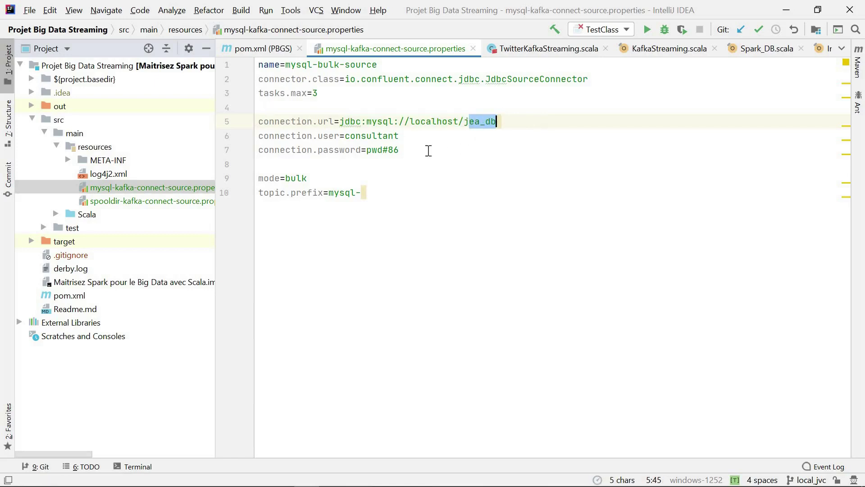
{"action": "left_click_drag", "start_coordinate": [413, 141], "coordinate": [380, 145]}
{"action": "left_click", "coordinate": [400, 150]}
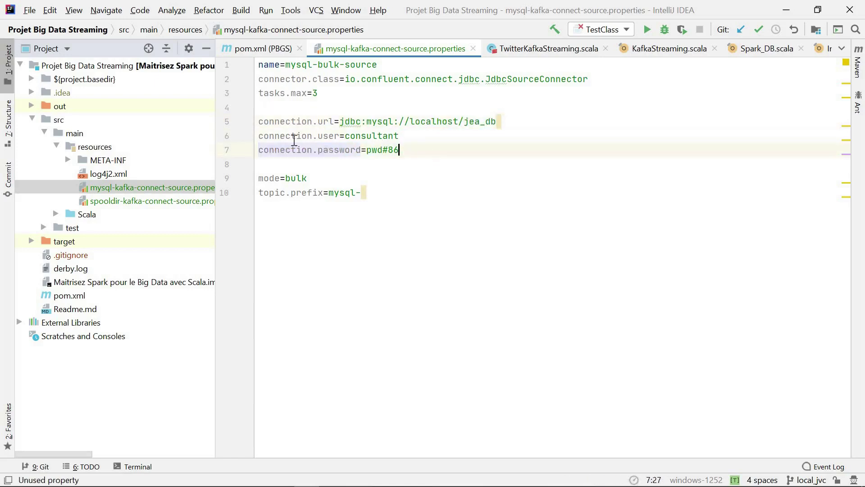
{"action": "left_click", "coordinate": [259, 135], "text": "shift"}
{"action": "left_click_drag", "start_coordinate": [315, 180], "coordinate": [258, 179]}
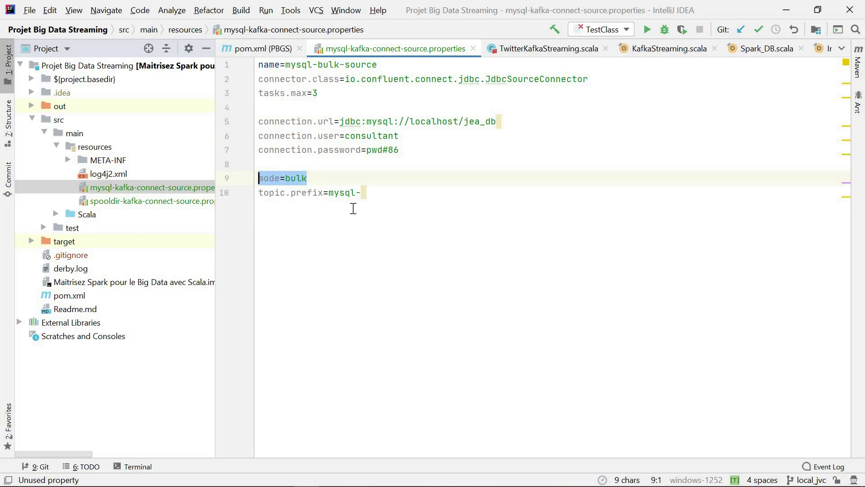
Review the topic.prefix property in mysql-kafka-connect-source.properties and minimize IntelliJ IDEA to return to the checklist.
{"action": "left_click_drag", "start_coordinate": [379, 195], "coordinate": [236, 196]}
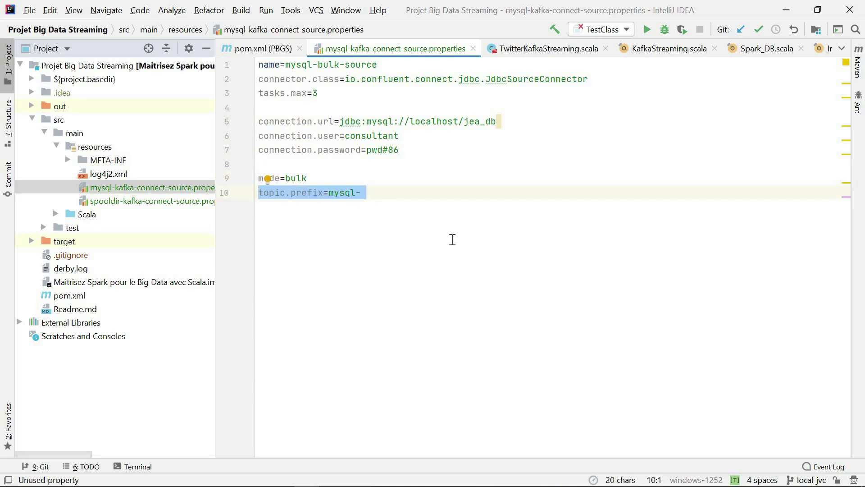
{"action": "left_click", "coordinate": [454, 194]}
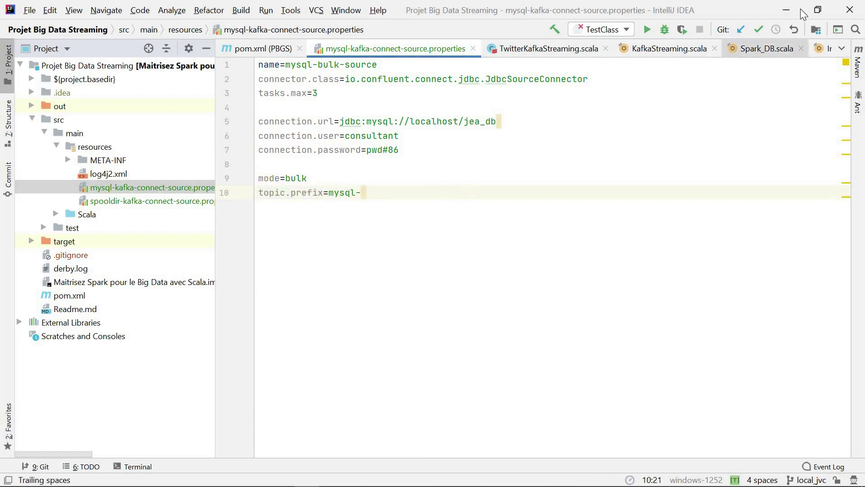
{"action": "left_click", "coordinate": [787, 10]}
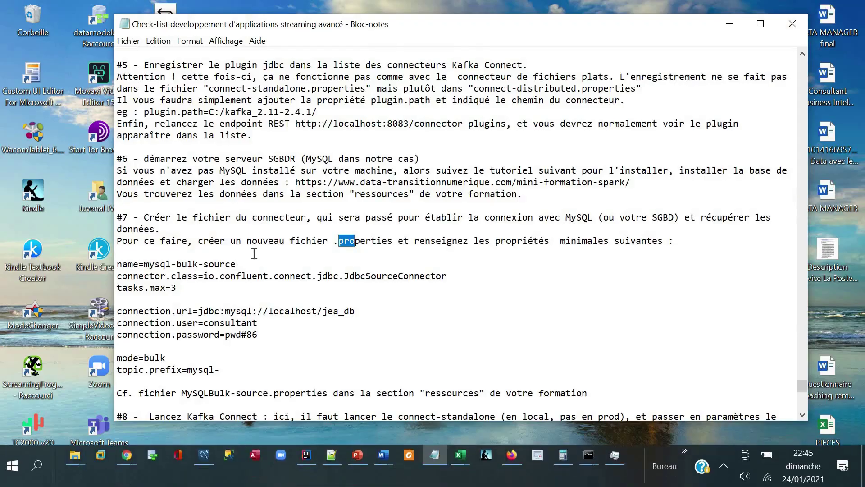
Review step #7 of the checklist, covering the connector properties and the reference to MySQLBulk-source.properties in the formation's "ressources" section.
{"action": "key", "text": "Down"}
{"action": "left_click_drag", "start_coordinate": [150, 264], "coordinate": [320, 357]}
{"action": "scroll", "coordinate": [324, 358], "scroll_direction": "down", "scroll_amount": 1}
{"action": "left_click_drag", "start_coordinate": [249, 338], "coordinate": [127, 229]}
{"action": "scroll", "coordinate": [174, 321], "scroll_direction": "down", "scroll_amount": 3}
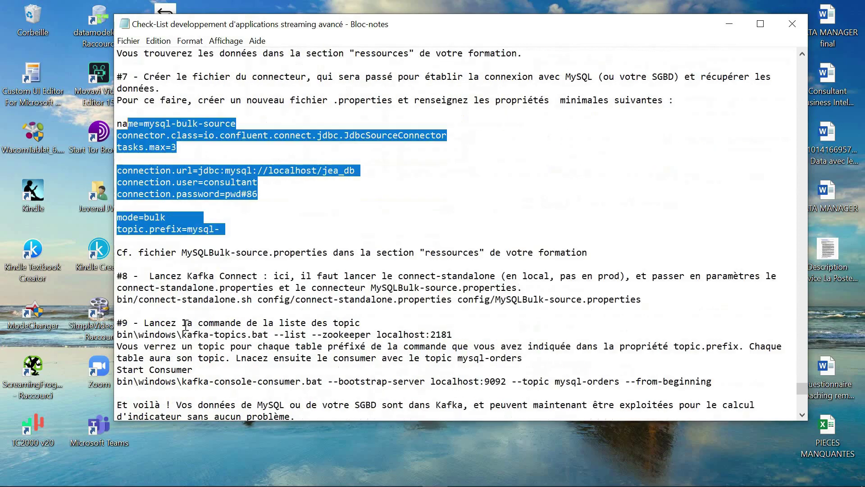
{"action": "left_click_drag", "start_coordinate": [176, 256], "coordinate": [246, 255]}
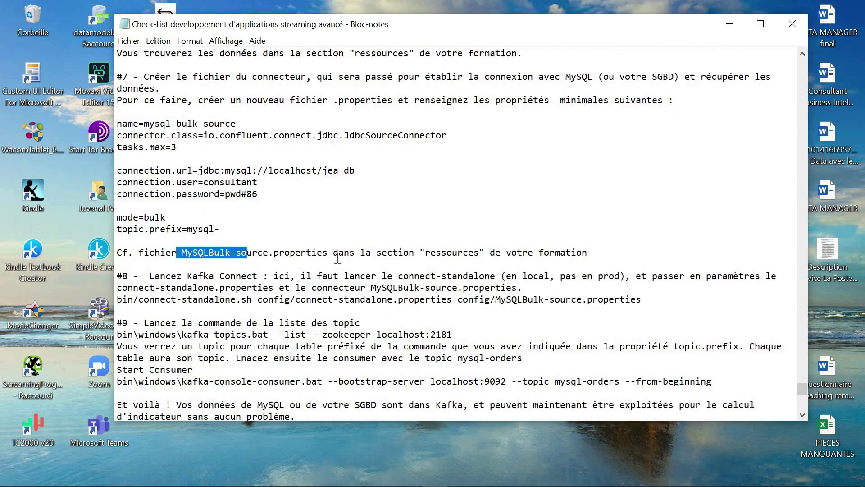
{"action": "left_click_drag", "start_coordinate": [481, 254], "coordinate": [398, 254]}
{"action": "left_click", "coordinate": [532, 254]}
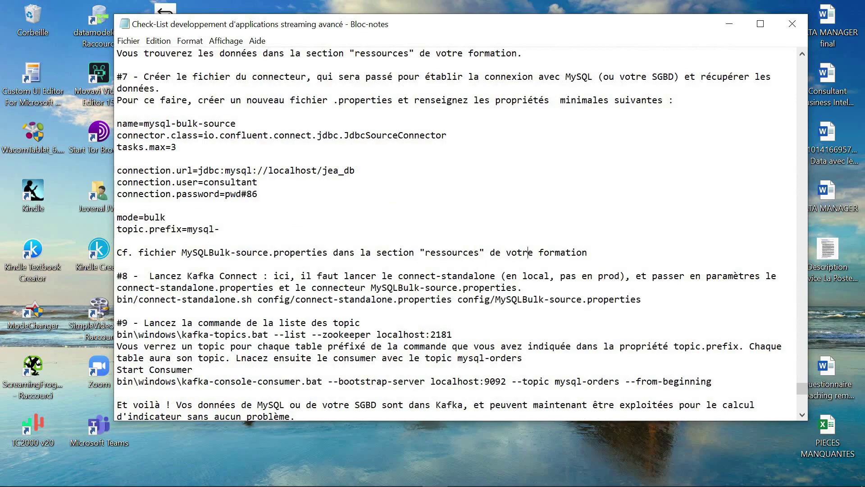
Copy the MySQLBulk-source properties file from the Ressources folder into C:\kafka_2.11-2.4.1\config.
{"action": "mouse_move", "coordinate": [72, 458]}
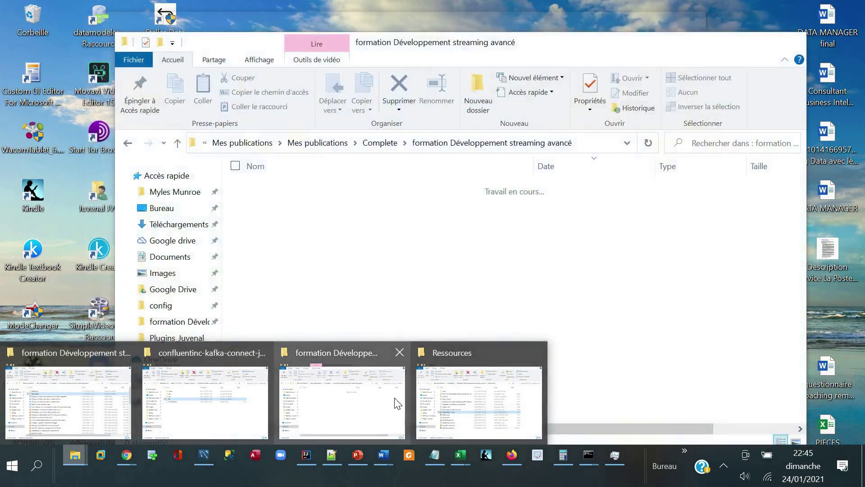
{"action": "left_click", "coordinate": [434, 397]}
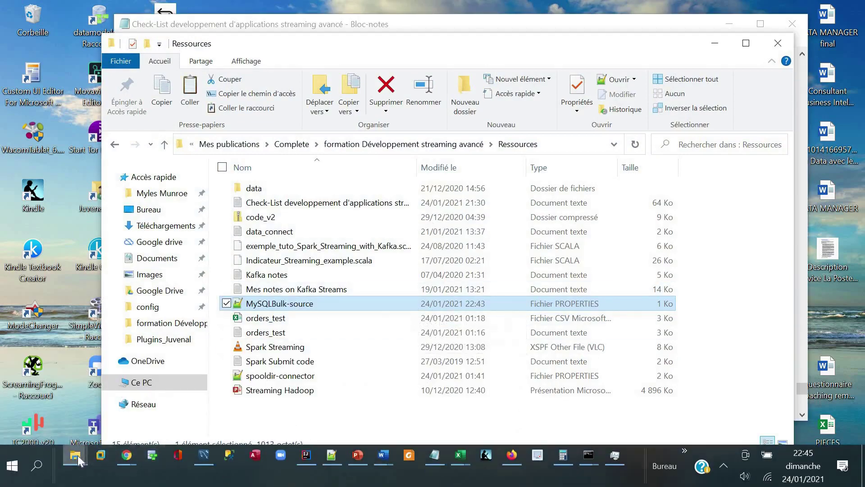
{"action": "left_click", "coordinate": [75, 455]}
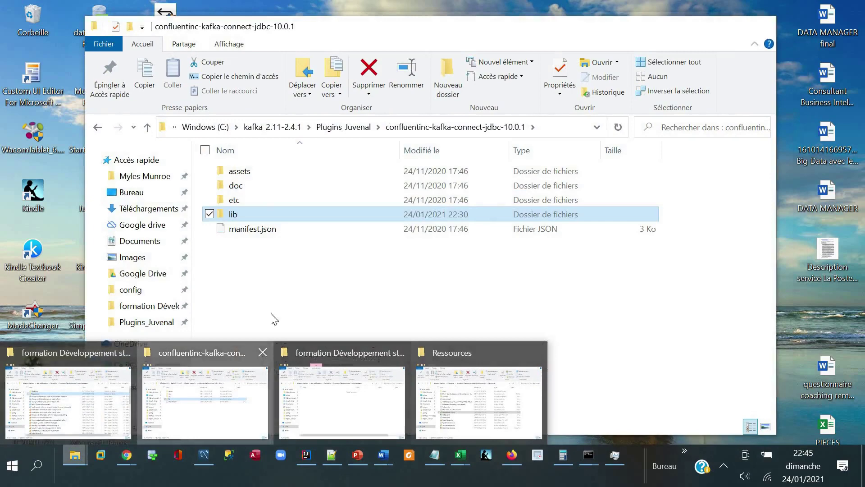
{"action": "left_click", "coordinate": [205, 401]}
{"action": "left_click", "coordinate": [331, 128]}
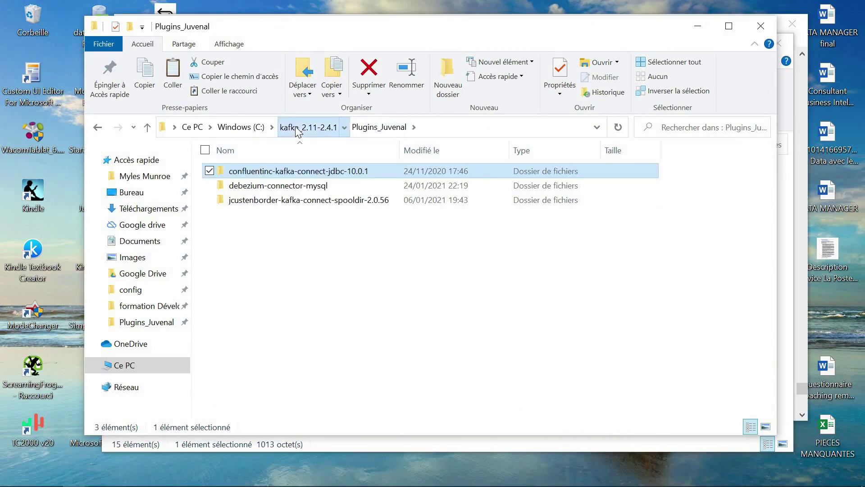
{"action": "left_click", "coordinate": [291, 128]}
{"action": "double_click", "coordinate": [355, 187]}
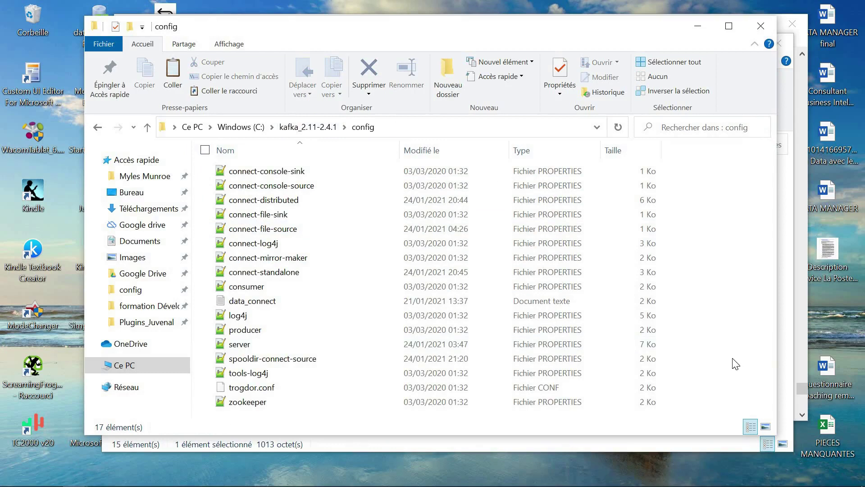
{"action": "key", "text": "ctrl+v"}
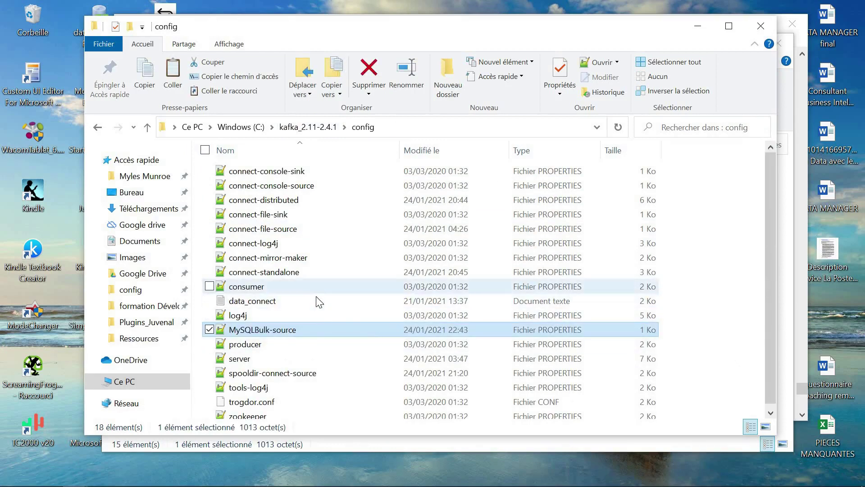
Move the data_connect text file from the Kafka config folder to the data_juvenal folder of kafka_2.11-2.4.1.
{"action": "left_click", "coordinate": [317, 299]}
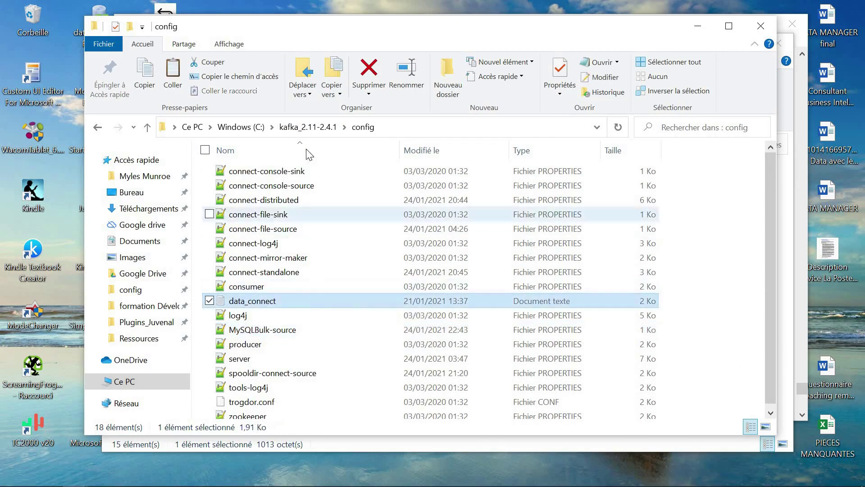
{"action": "left_click", "coordinate": [308, 128]}
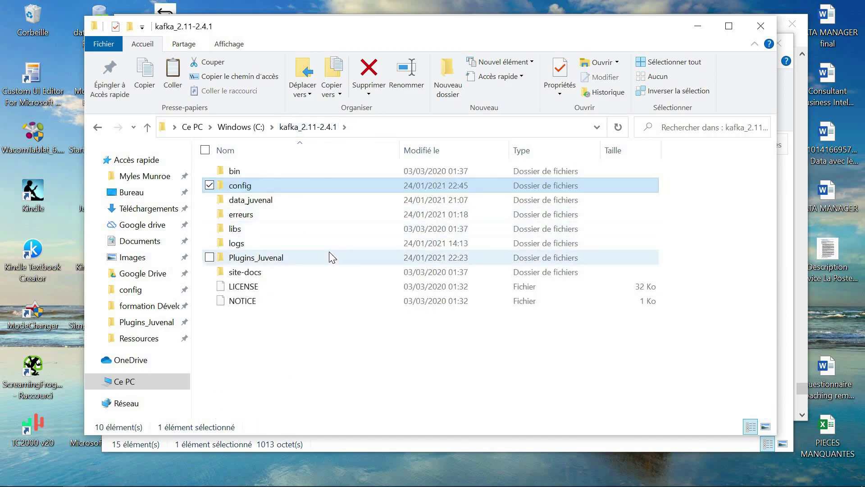
{"action": "double_click", "coordinate": [330, 199]}
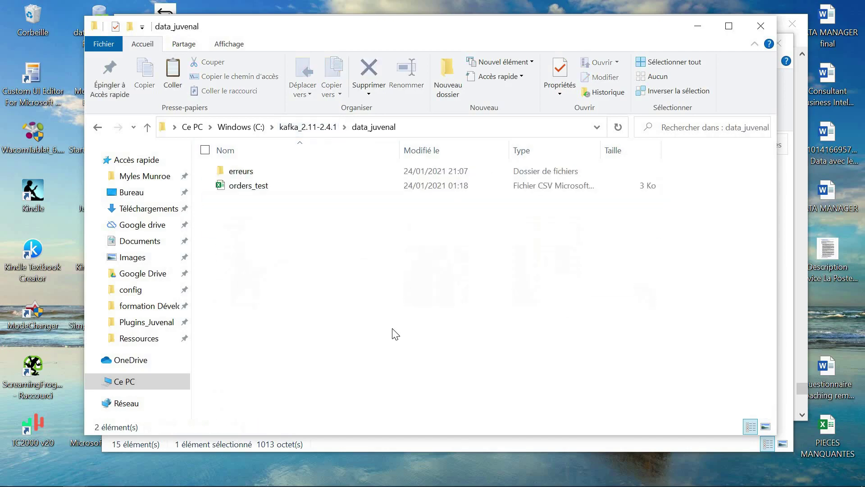
{"action": "key", "text": "ctrl+v"}
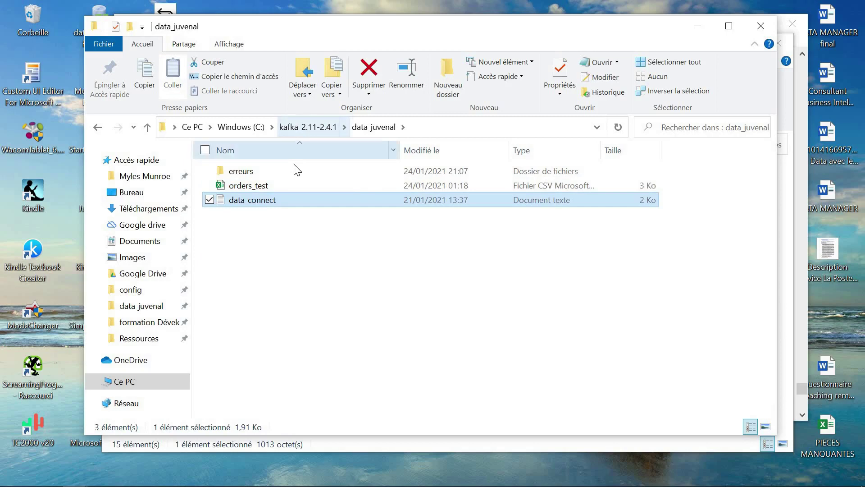
Look inside the erreurs folder, return to kafka_2.11-2.4.1, and minimize the File Explorer windows to show the checklist.
{"action": "double_click", "coordinate": [294, 170]}
{"action": "left_click", "coordinate": [367, 127]}
{"action": "left_click", "coordinate": [315, 130]}
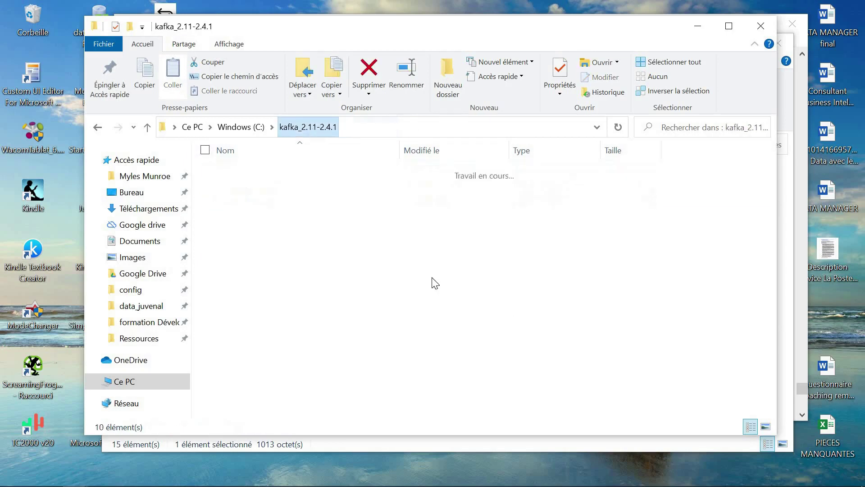
{"action": "left_click", "coordinate": [697, 27]}
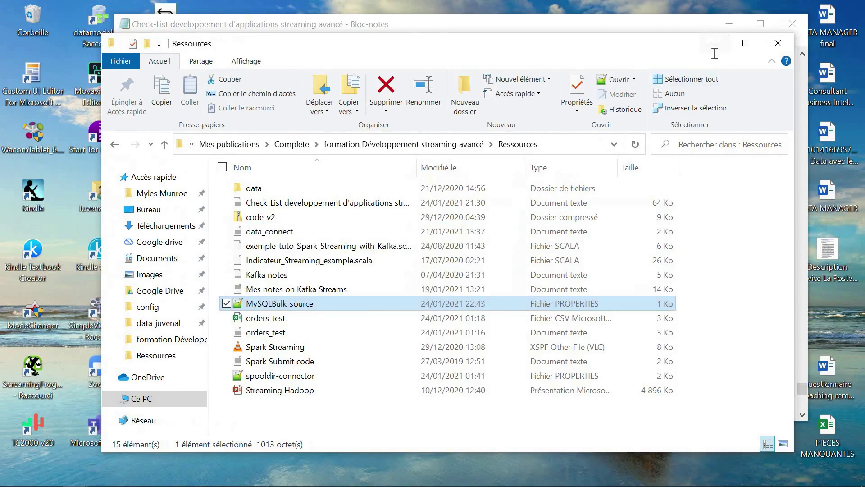
{"action": "left_click", "coordinate": [708, 32]}
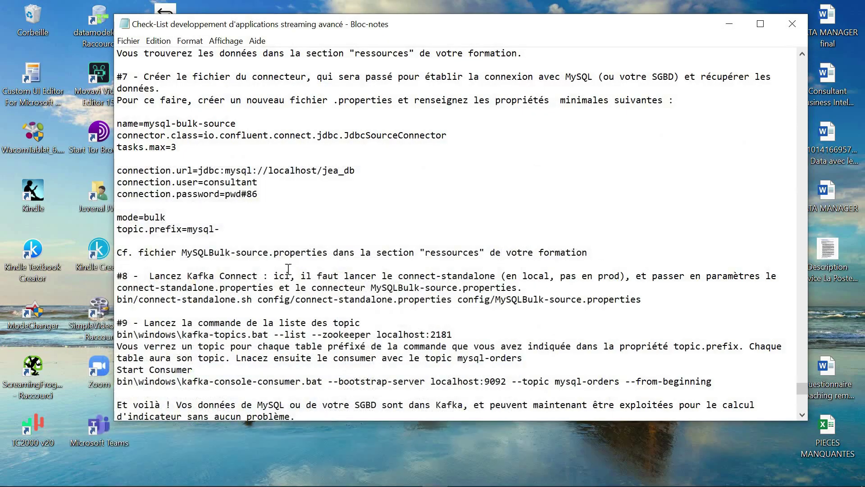
Review step #8 of the checklist on launching connect-standalone with connect-standalone.properties and MySQLBulk-source.properties as parameters.
{"action": "left_click_drag", "start_coordinate": [284, 275], "coordinate": [544, 303]}
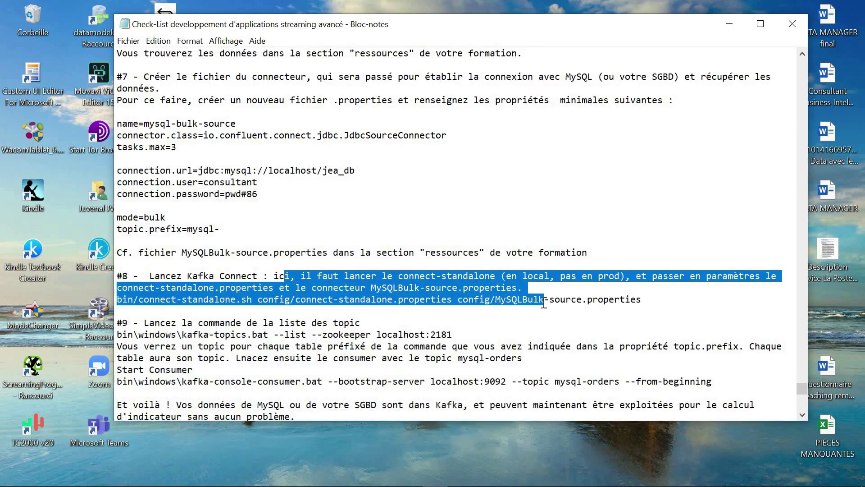
{"action": "left_click", "coordinate": [290, 335]}
{"action": "left_click_drag", "start_coordinate": [349, 276], "coordinate": [705, 284]}
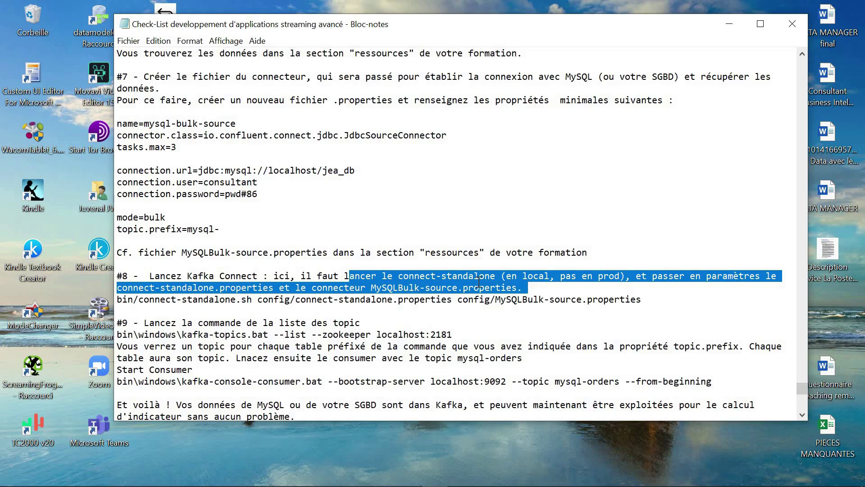
{"action": "left_click", "coordinate": [708, 279]}
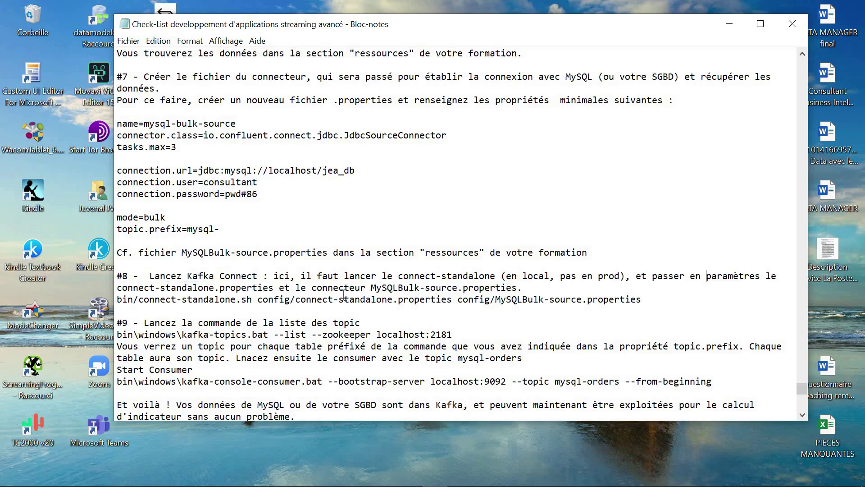
{"action": "left_click_drag", "start_coordinate": [199, 291], "coordinate": [275, 289]}
{"action": "left_click_drag", "start_coordinate": [332, 289], "coordinate": [490, 289]}
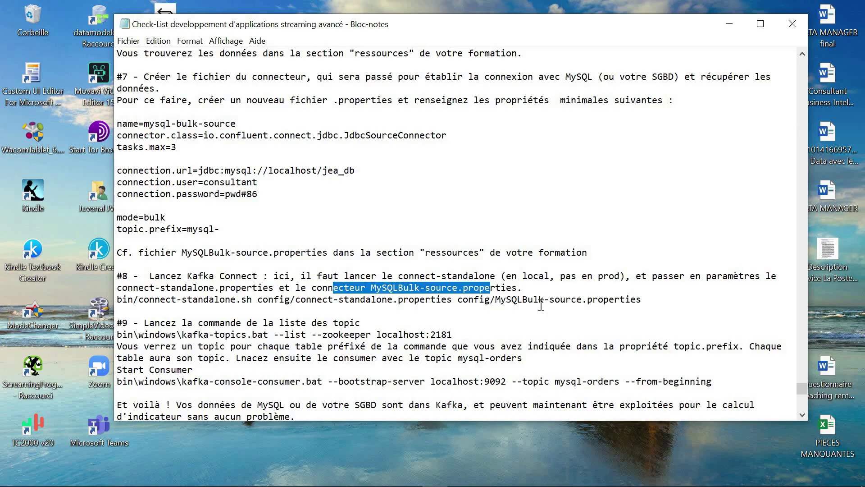
Switch to the Command Prompt running connect-distributed.bat, stop the process and confirm terminating the batch job.
{"action": "mouse_move", "coordinate": [593, 485]}
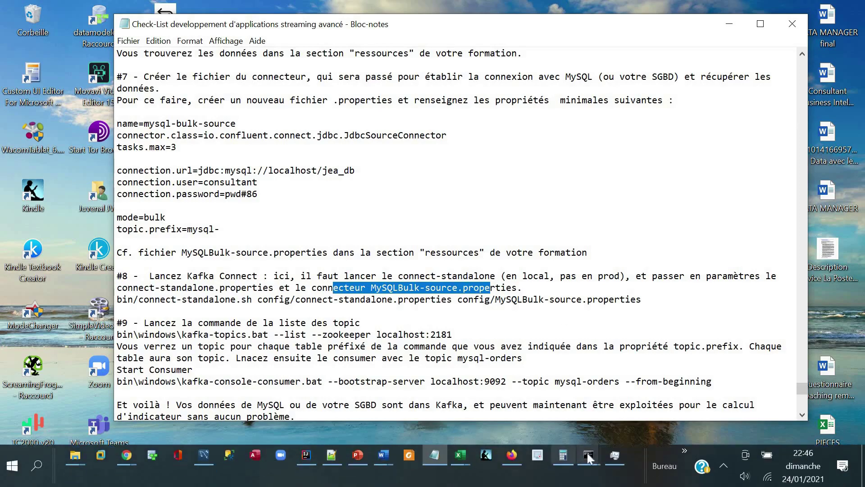
{"action": "left_click", "coordinate": [589, 458]}
{"action": "left_click", "coordinate": [796, 394]}
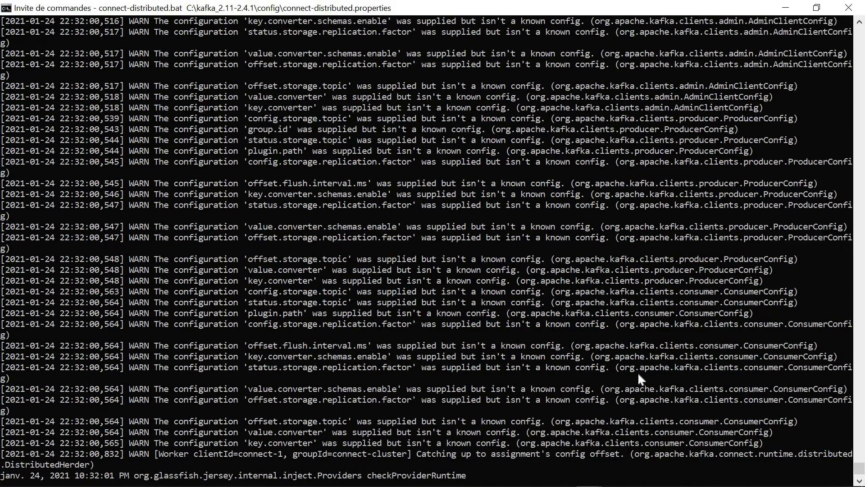
{"action": "key", "text": "ctrl+c"}
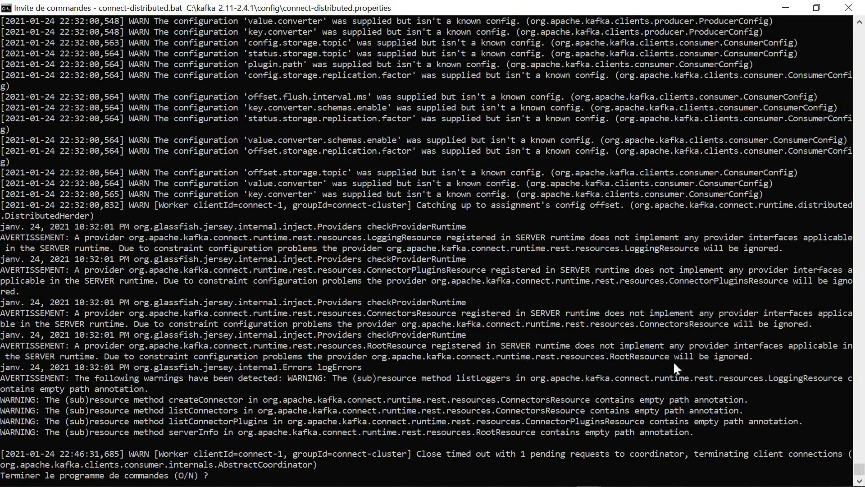
{"action": "key", "text": "Return"}
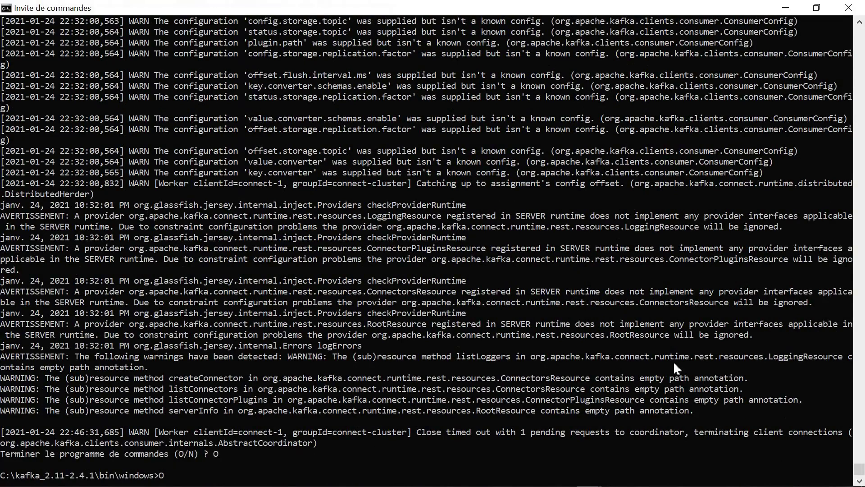
Recall the connect-standalone.bat command, replace the spooldir connector file with C:\kafka_2.11-2.4.1\config\MySQLBulk-source.properties, and run it.
{"action": "key", "text": "Up"}
{"action": "key", "text": "Escape"}
{"action": "key", "text": "Up"}
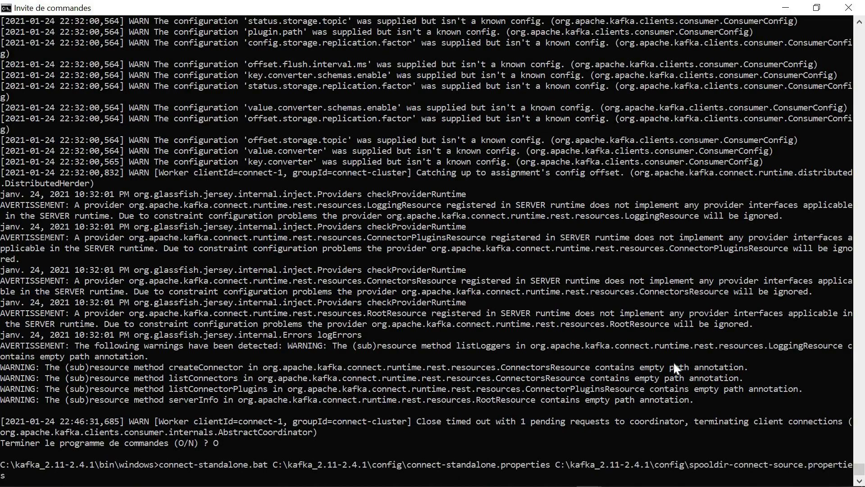
{"action": "key", "text": "BackSpace"}
{"action": "key", "text": "BackSpace"}
{"action": "key", "text": "BackSpace"}
{"action": "key", "text": "BackSpace"}
{"action": "key", "text": "BackSpace"}
{"action": "key", "text": "BackSpace"}
{"action": "key", "text": "BackSpace"}
{"action": "key", "text": "BackSpace"}
{"action": "key", "text": "BackSpace"}
{"action": "key", "text": "BackSpace"}
{"action": "key", "text": "BackSpace"}
{"action": "key", "text": "BackSpace"}
{"action": "key", "text": "BackSpace"}
{"action": "key", "text": "BackSpace"}
{"action": "key", "text": "BackSpace"}
{"action": "key", "text": "BackSpace"}
{"action": "key", "text": "BackSpace"}
{"action": "key", "text": "BackSpace"}
{"action": "key", "text": "BackSpace"}
{"action": "key", "text": "BackSpace"}
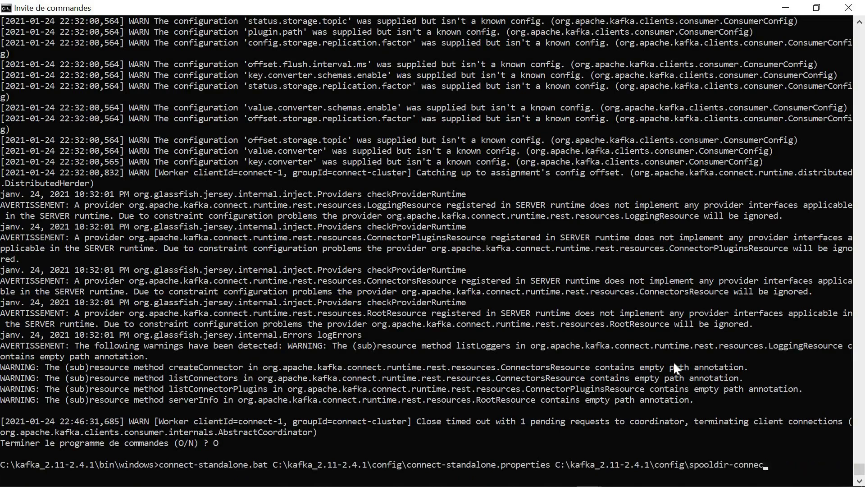
{"action": "type", "text": "My"}
{"action": "key", "text": "Tab"}
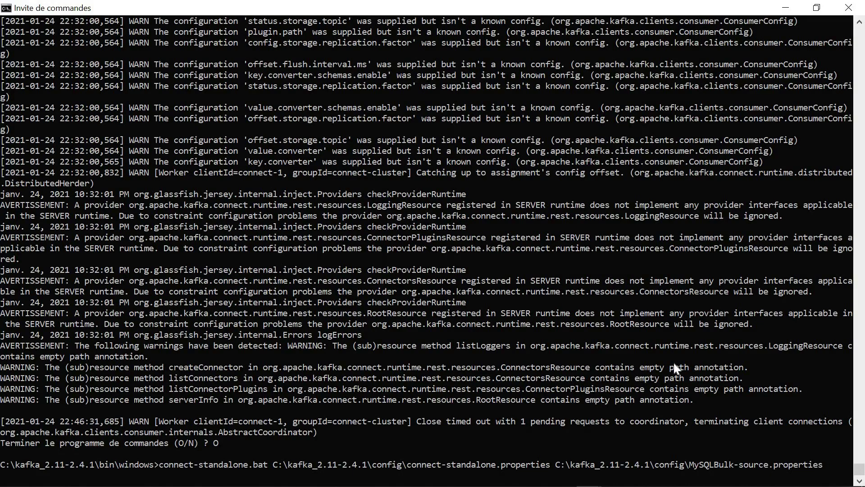
{"action": "key", "text": "Return"}
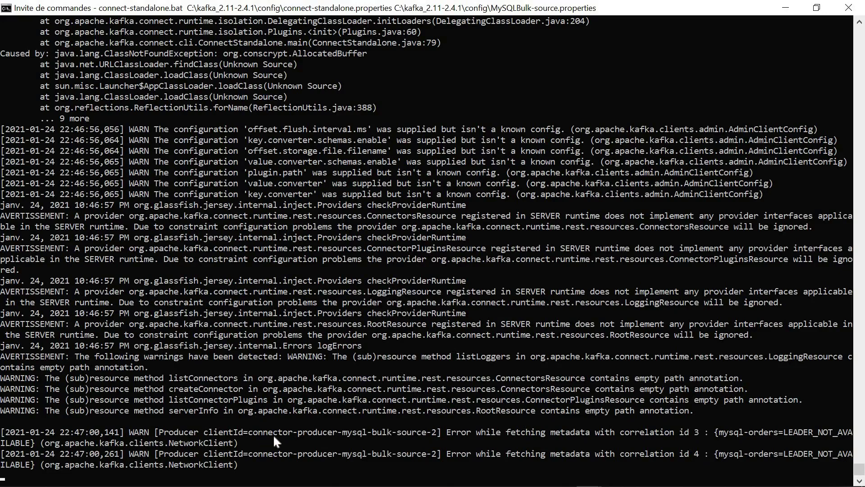
Examine the mysql-bulk-source producer warnings about the mysql-orders topic in the connect-standalone output.
{"action": "left_click_drag", "start_coordinate": [274, 434], "coordinate": [750, 418]}
{"action": "left_click_drag", "start_coordinate": [150, 456], "coordinate": [283, 455]}
{"action": "left_click_drag", "start_coordinate": [403, 461], "coordinate": [458, 467]}
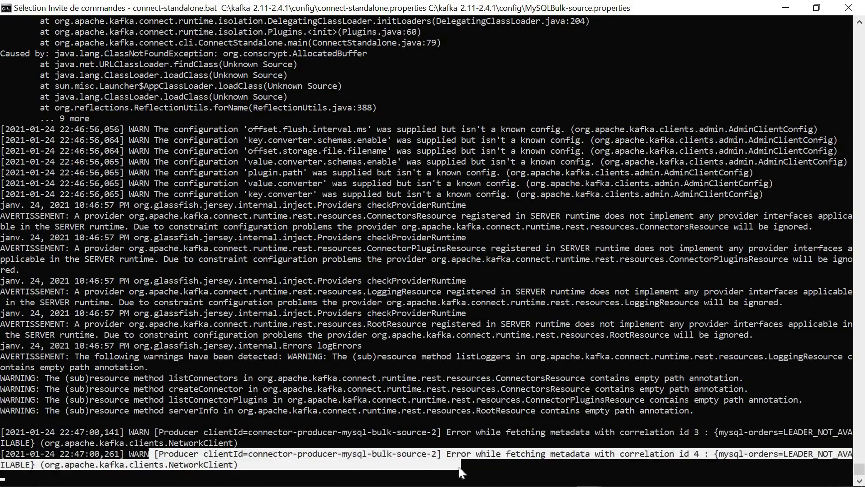
{"action": "left_click", "coordinate": [209, 417]}
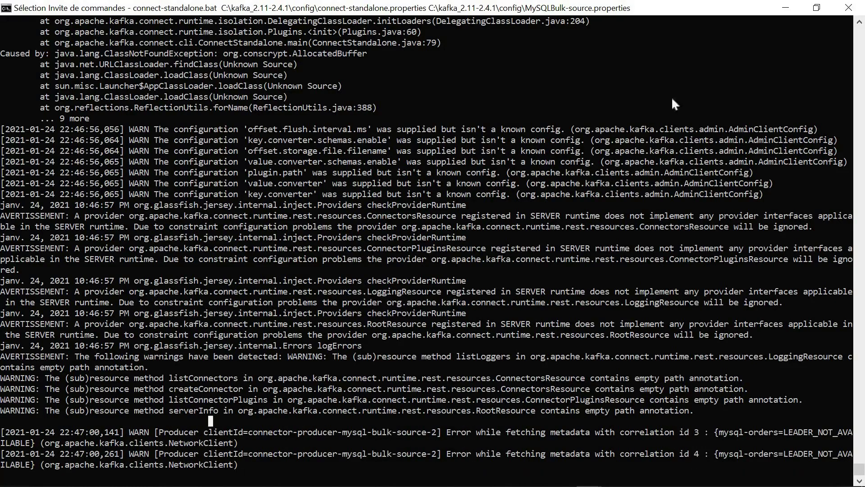
In the Command Prompt used for topic commands, run kafka-topics.bat --list --zookeeper localhost:2181 to list the Kafka topics.
{"action": "left_click", "coordinate": [781, 7]}
{"action": "mouse_move", "coordinate": [580, 457]}
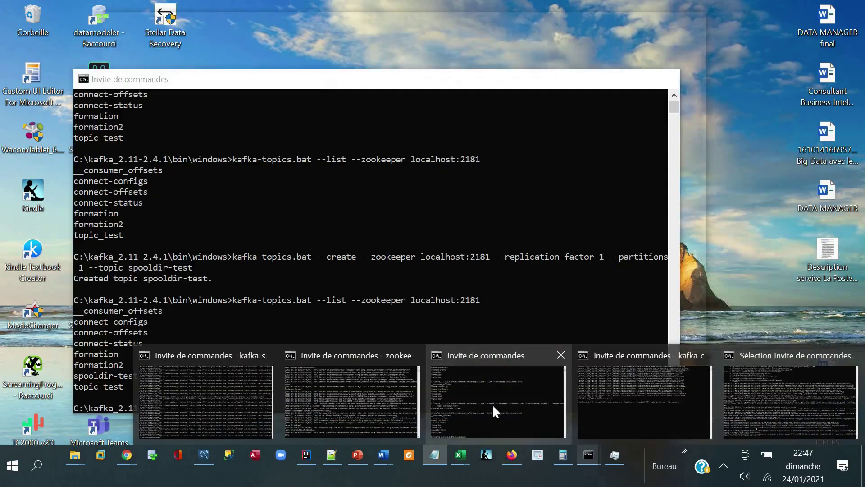
{"action": "left_click", "coordinate": [493, 405]}
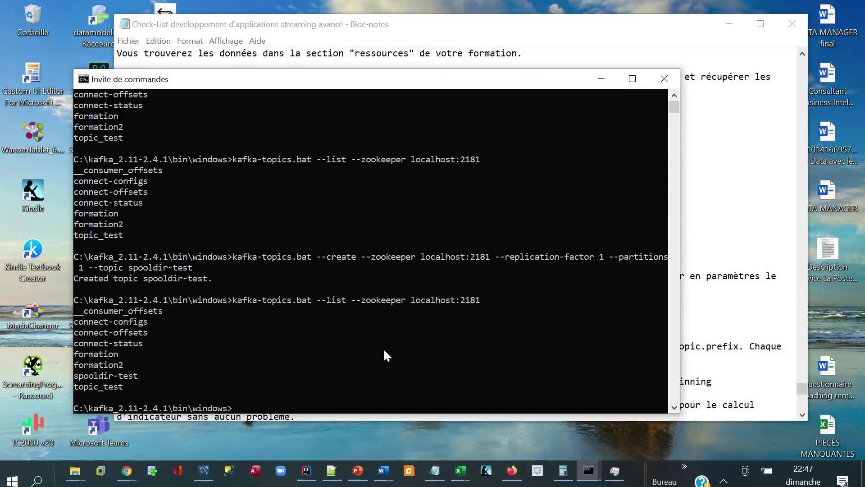
{"action": "key", "text": "Up"}
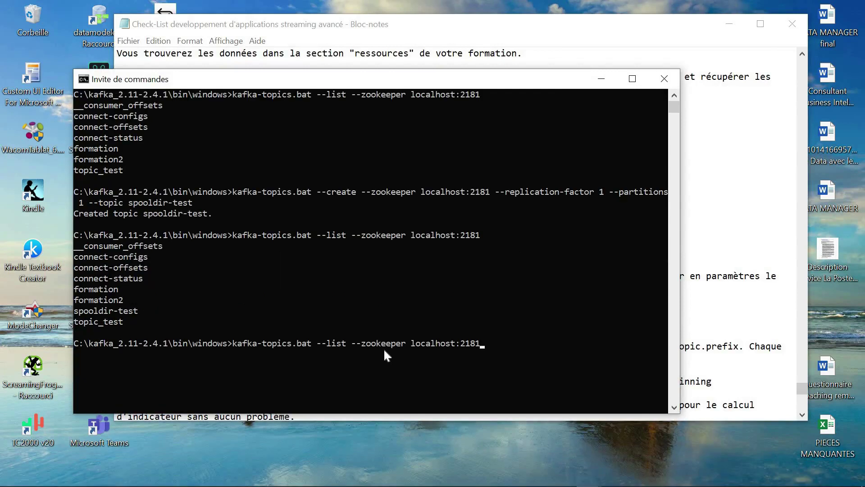
{"action": "key", "text": "Return"}
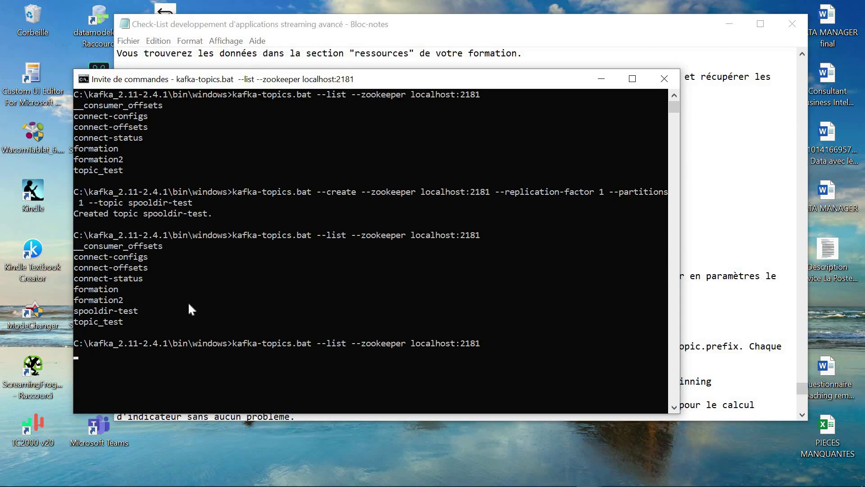